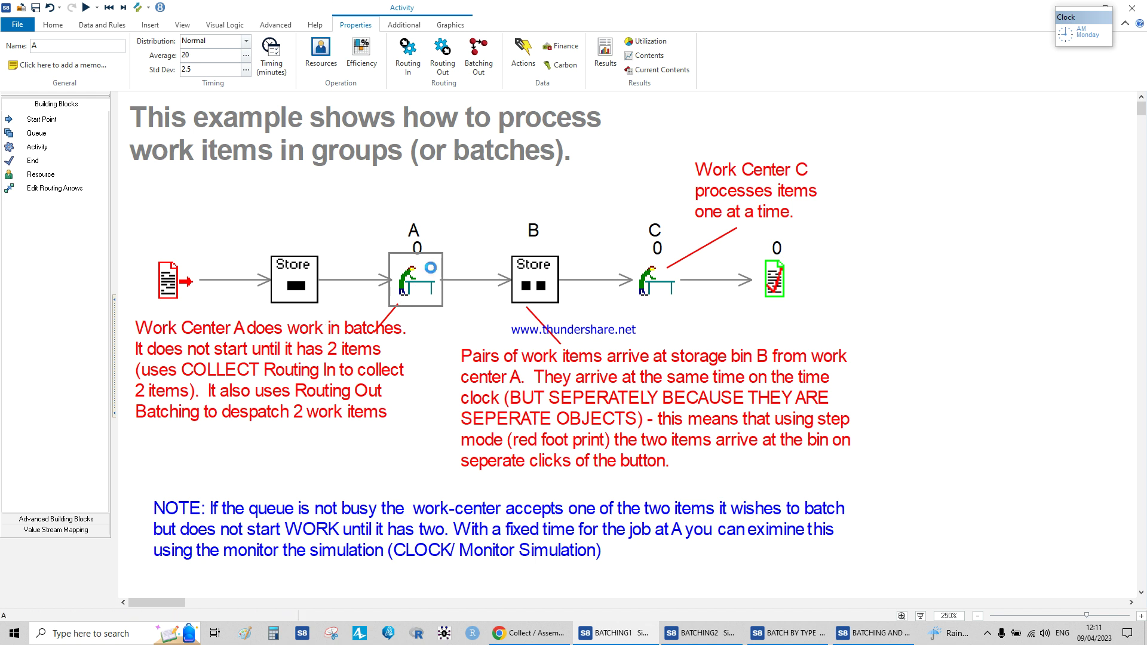
# Open work center A's Activity Properties, showing Normal timing with average 20 and std dev 2.5
pyautogui.moveTo(433, 273)
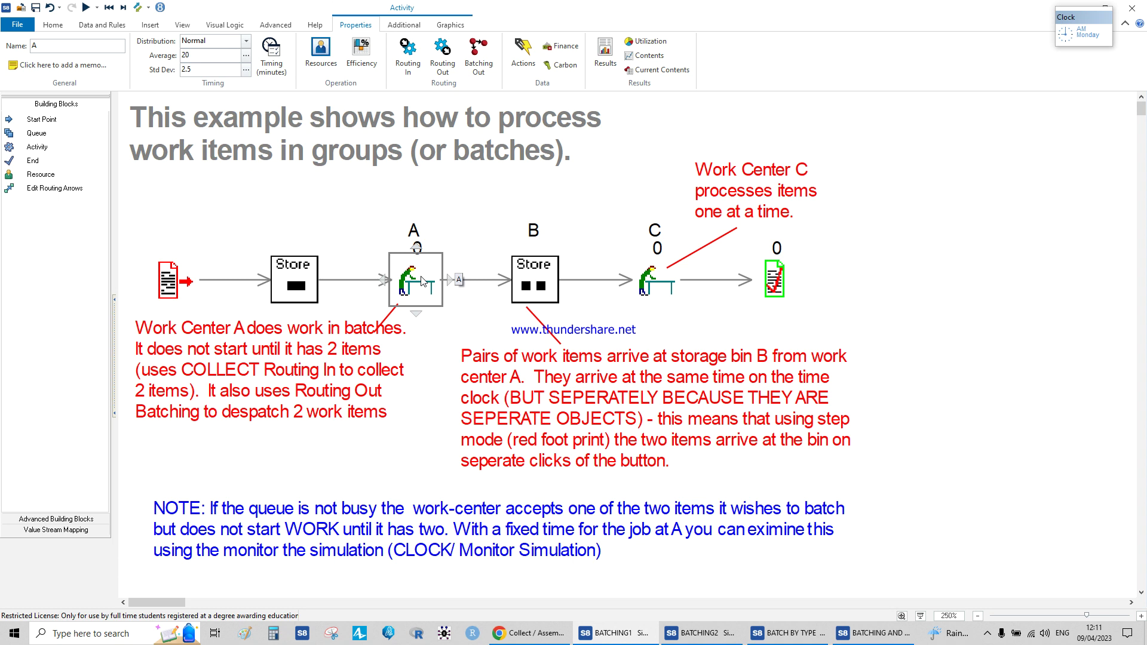
pyautogui.doubleClick(421, 282)
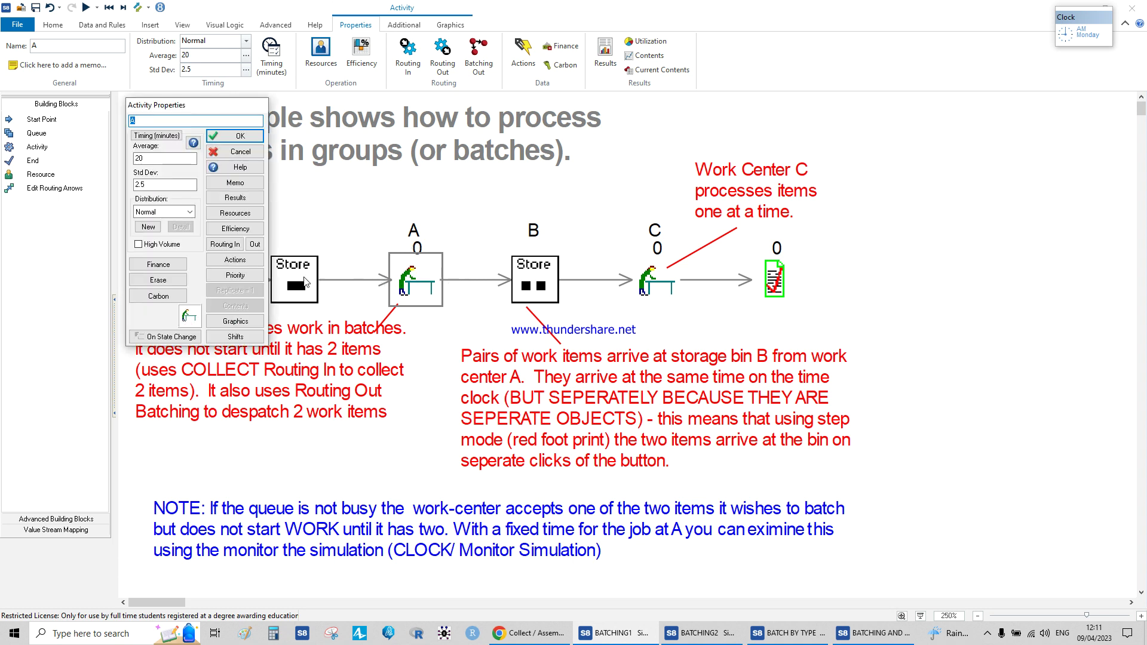
# Review A's Routing In settings, which collect 2 items with Assemble, including the Options tab
pyautogui.click(222, 245)
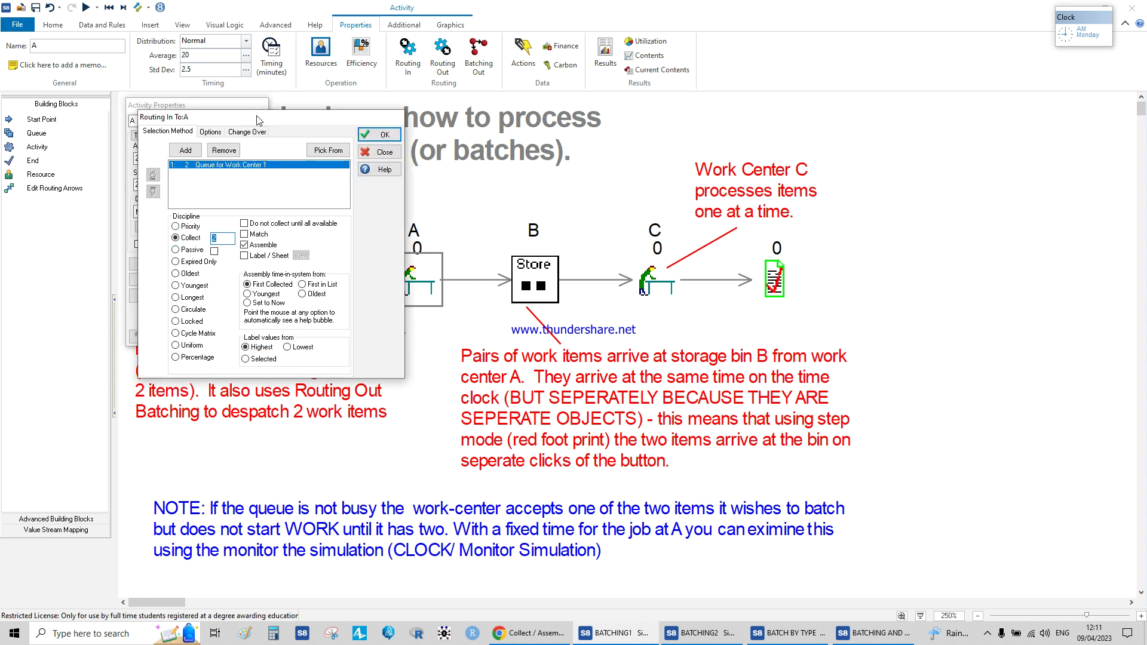
pyautogui.moveTo(257, 118); pyautogui.dragTo(206, 221)
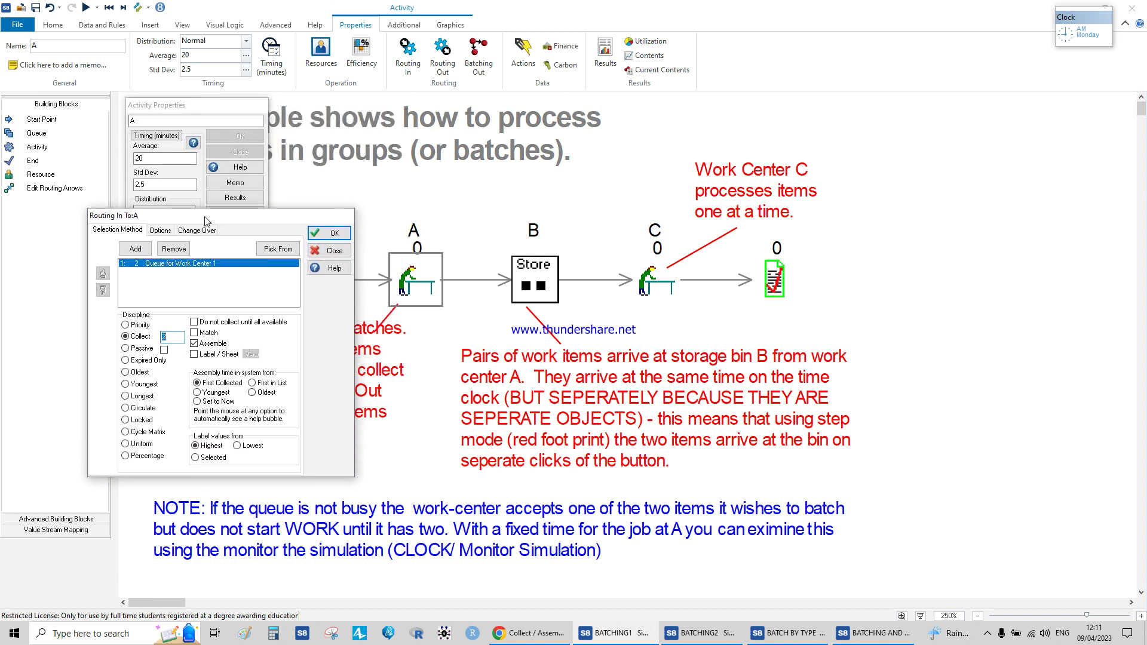
pyautogui.click(167, 230)
pyautogui.click(122, 232)
pyautogui.click(531, 637)
# Read the Collect Options, Match and Assemble explanations on the Collect / Assemble help page
pyautogui.scroll(5, 627, 323)
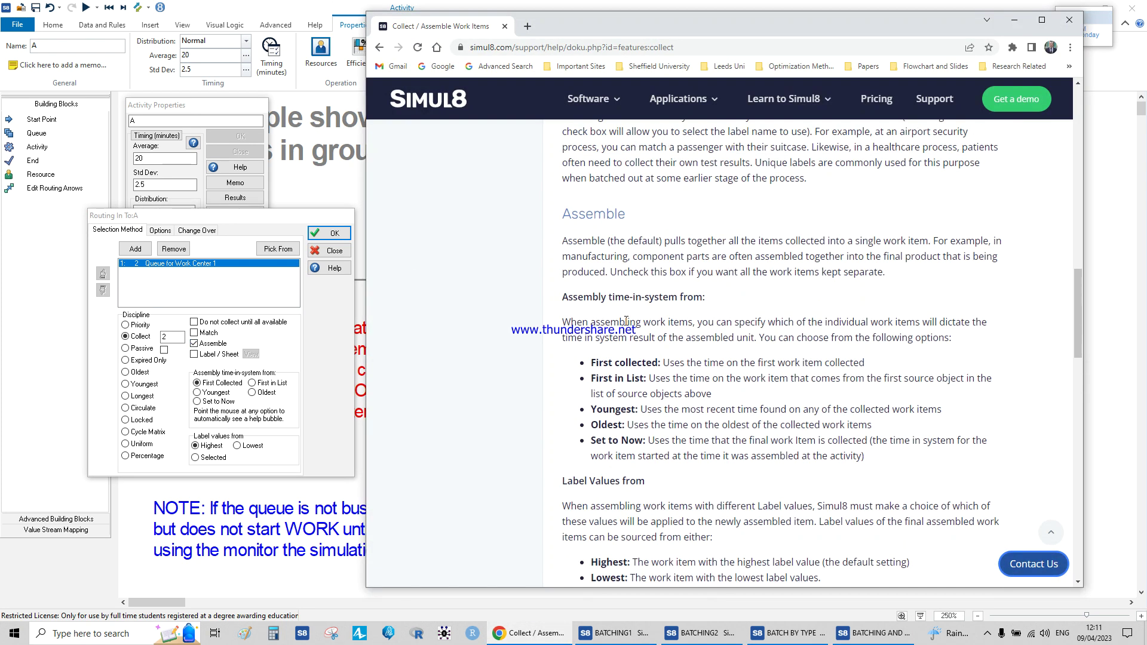
pyautogui.scroll(12, 626, 322)
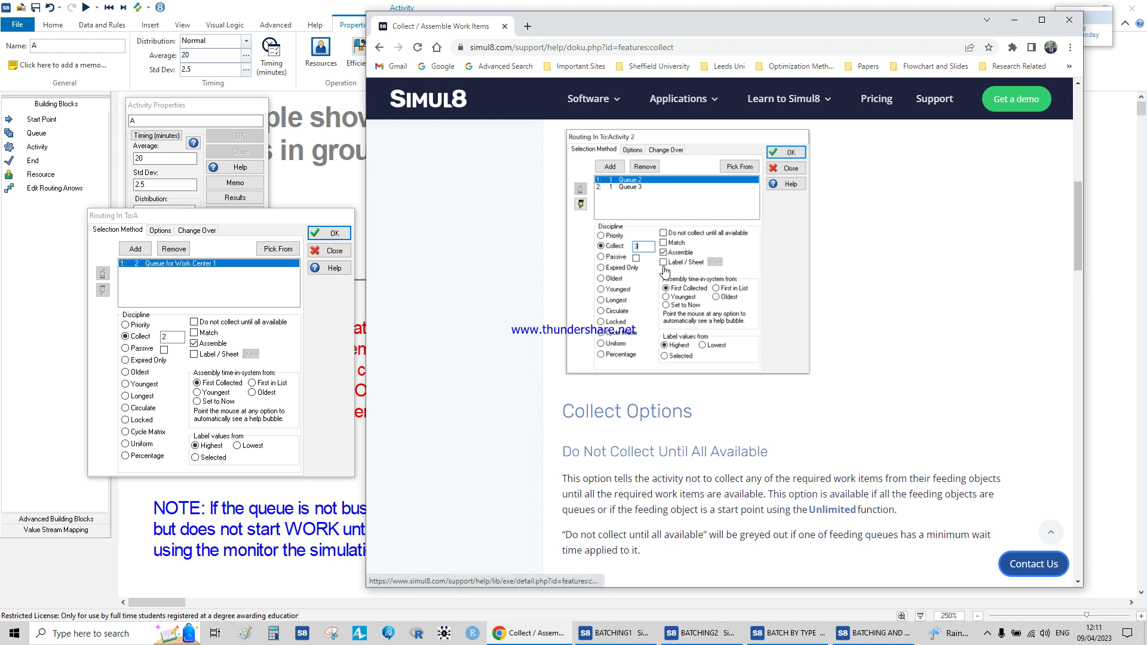
pyautogui.scroll(-2, 656, 227)
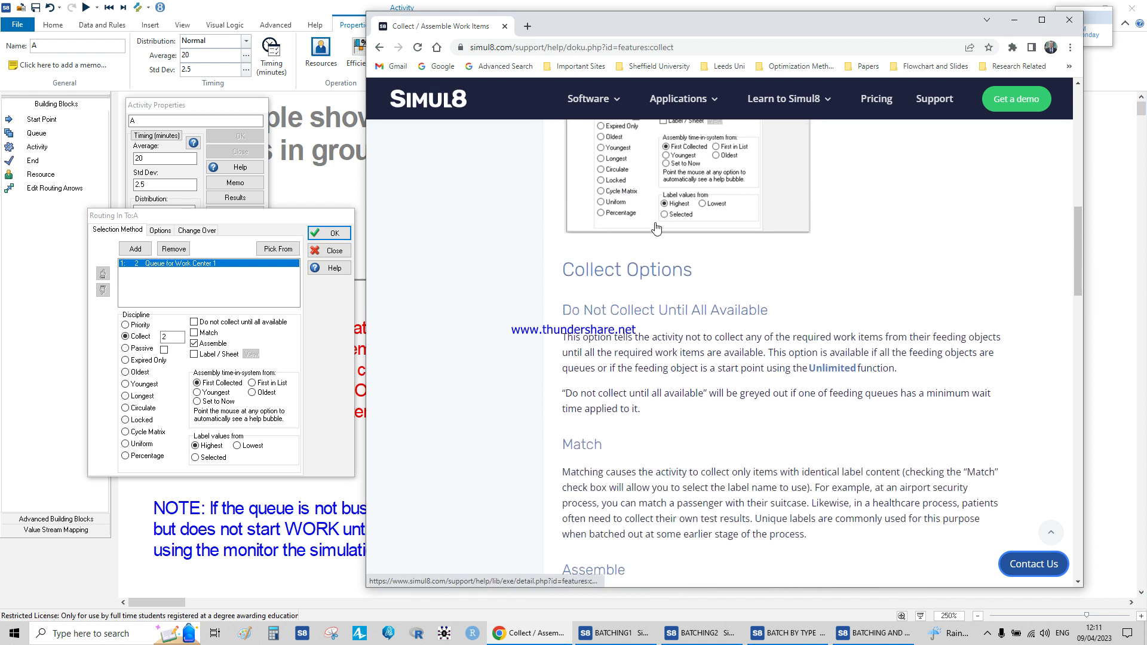
pyautogui.scroll(-1, 656, 227)
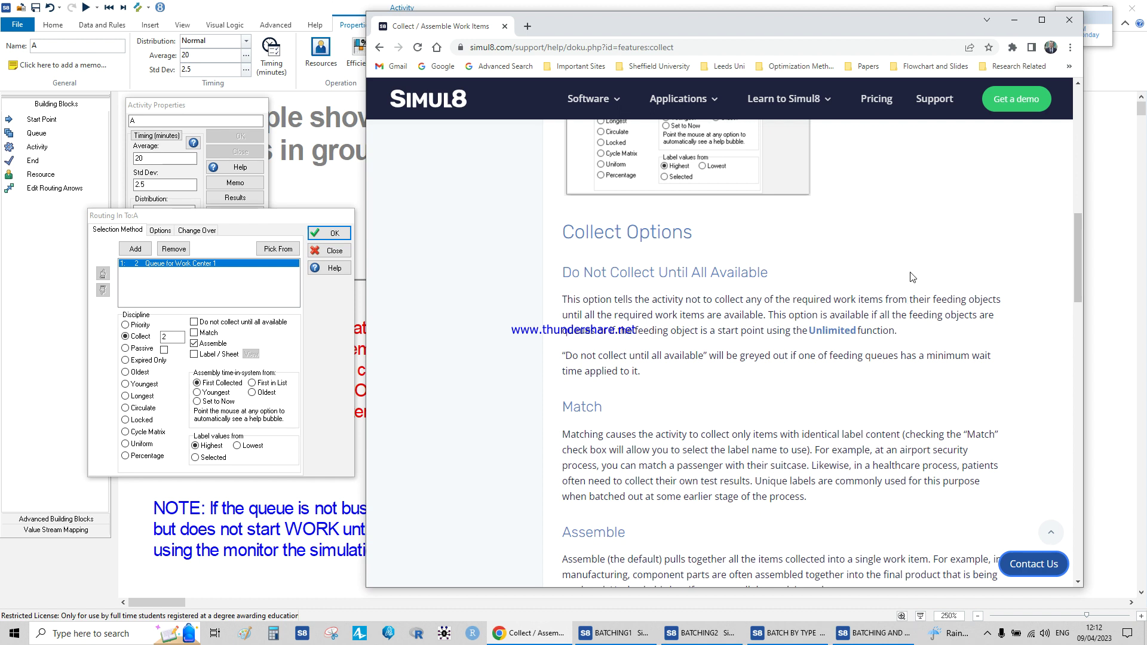
pyautogui.scroll(-1, 909, 278)
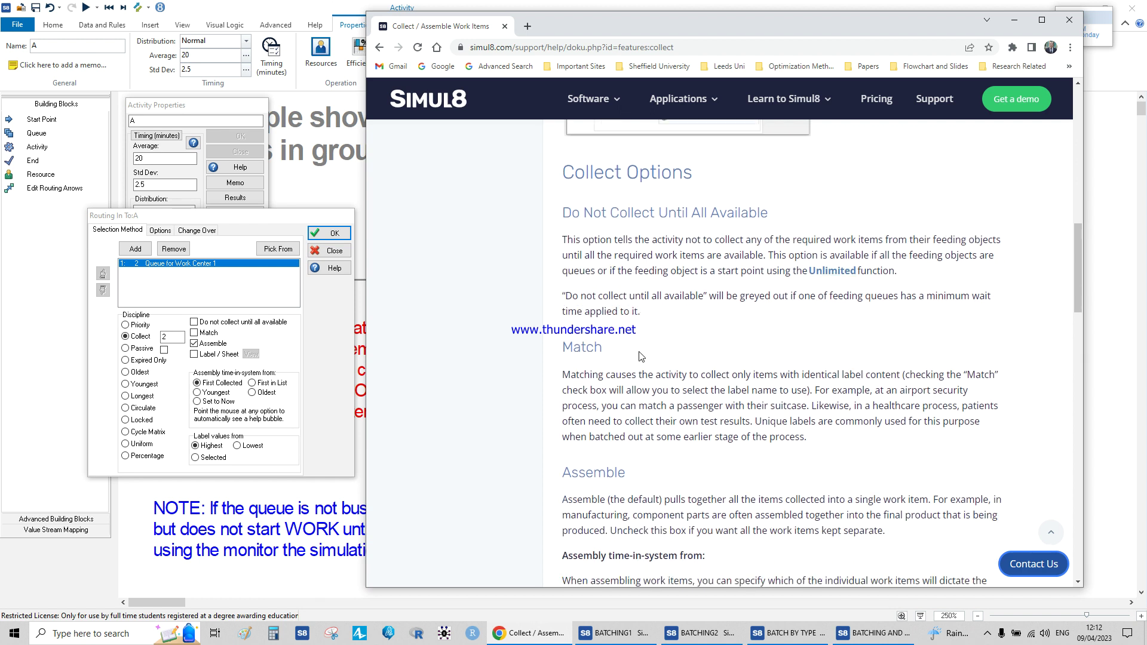
pyautogui.moveTo(615, 374); pyautogui.dragTo(752, 376)
pyautogui.click(787, 385)
pyautogui.scroll(-2, 867, 377)
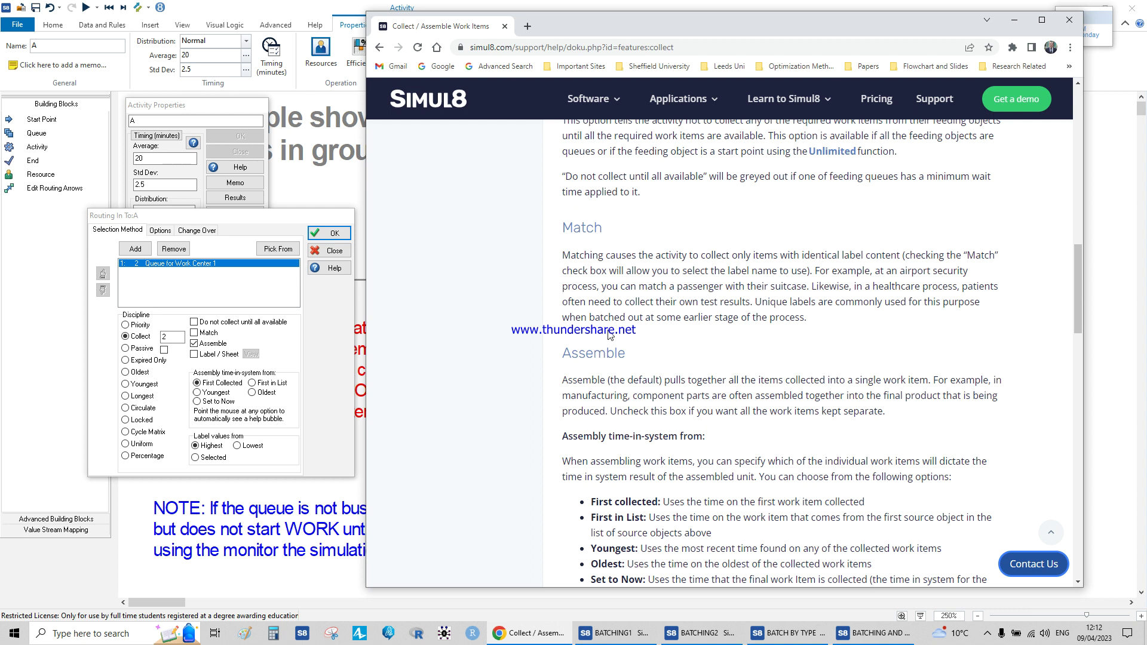
# Read through the Assemble options on the help page, then close the Chrome window
pyautogui.scroll(-1, 609, 332)
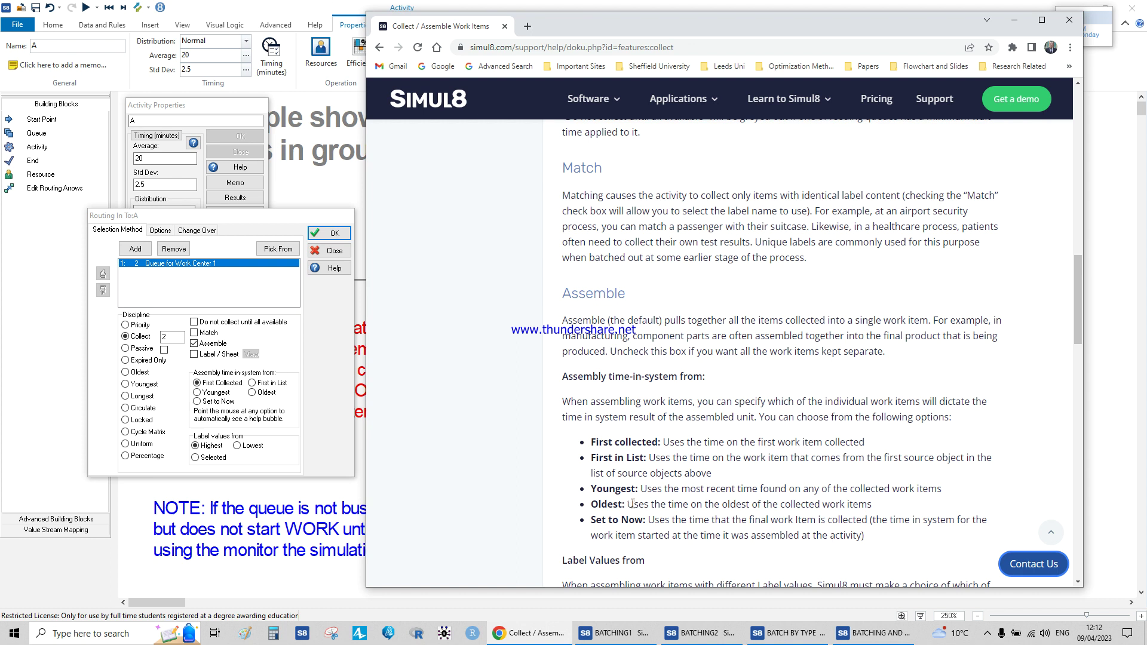
pyautogui.scroll(-1, 632, 499)
pyautogui.scroll(1, 634, 495)
pyautogui.click(1069, 20)
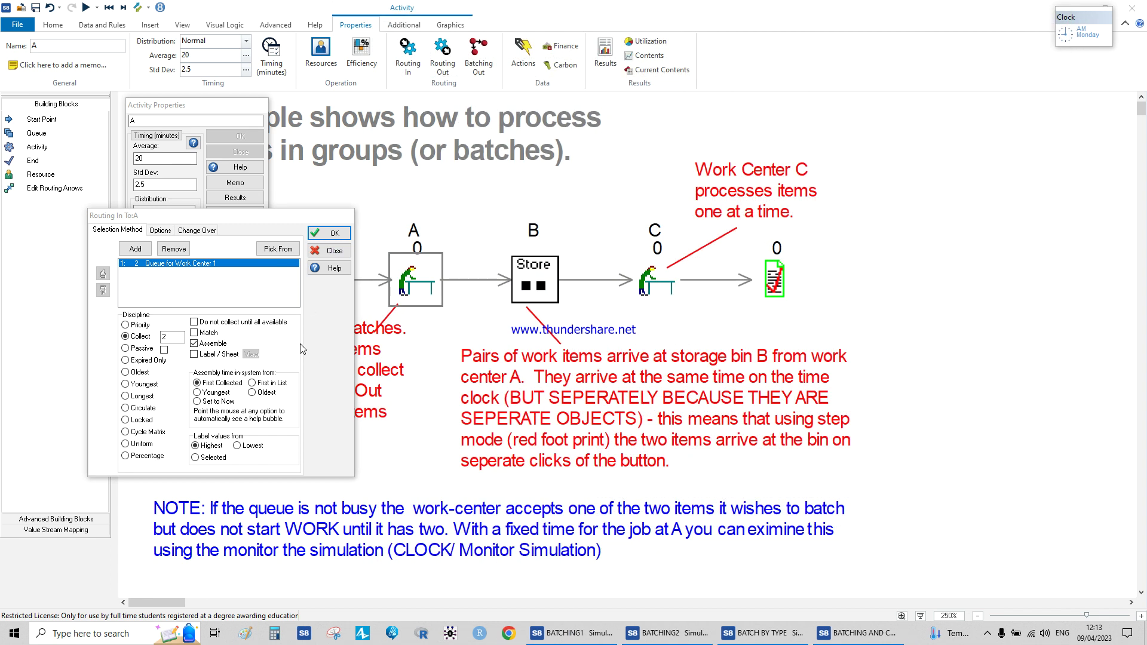
# Close A's Routing In and properties dialogs, reopening them twice to recheck the Collect 2 setting
pyautogui.click(329, 251)
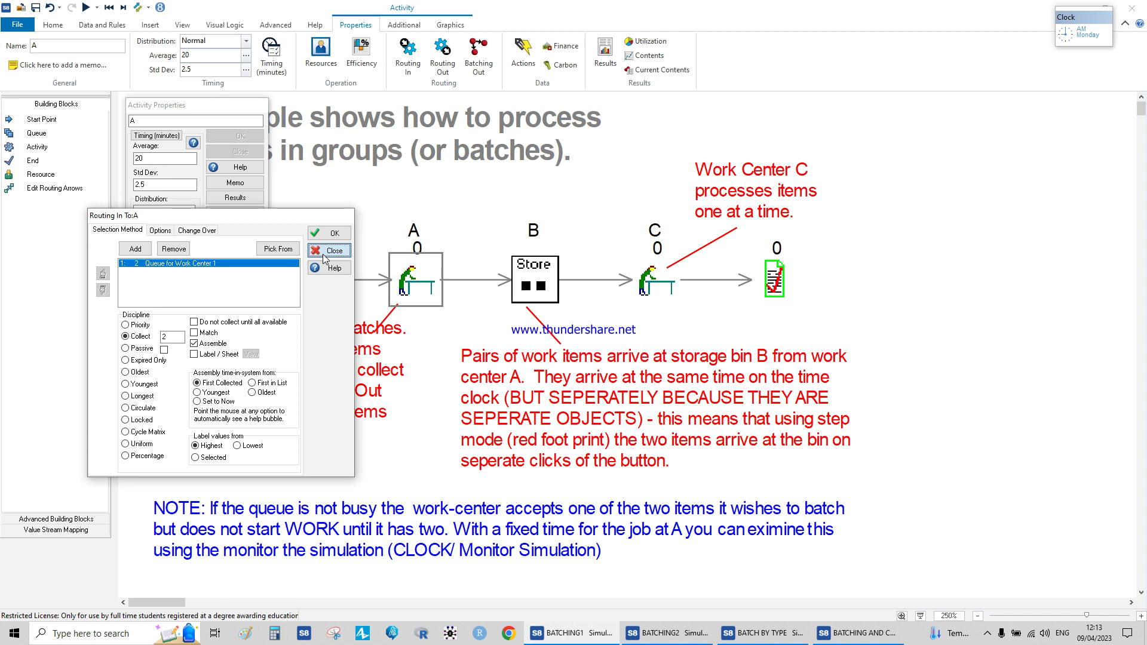
pyautogui.click(248, 152)
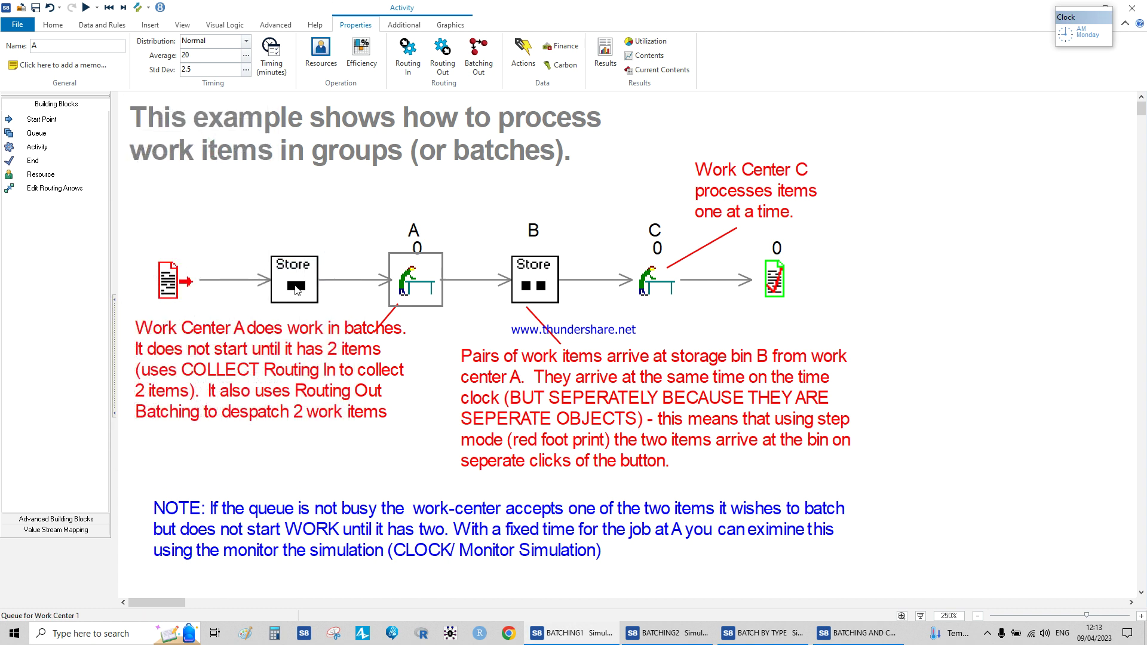
pyautogui.doubleClick(421, 287)
pyautogui.click(234, 245)
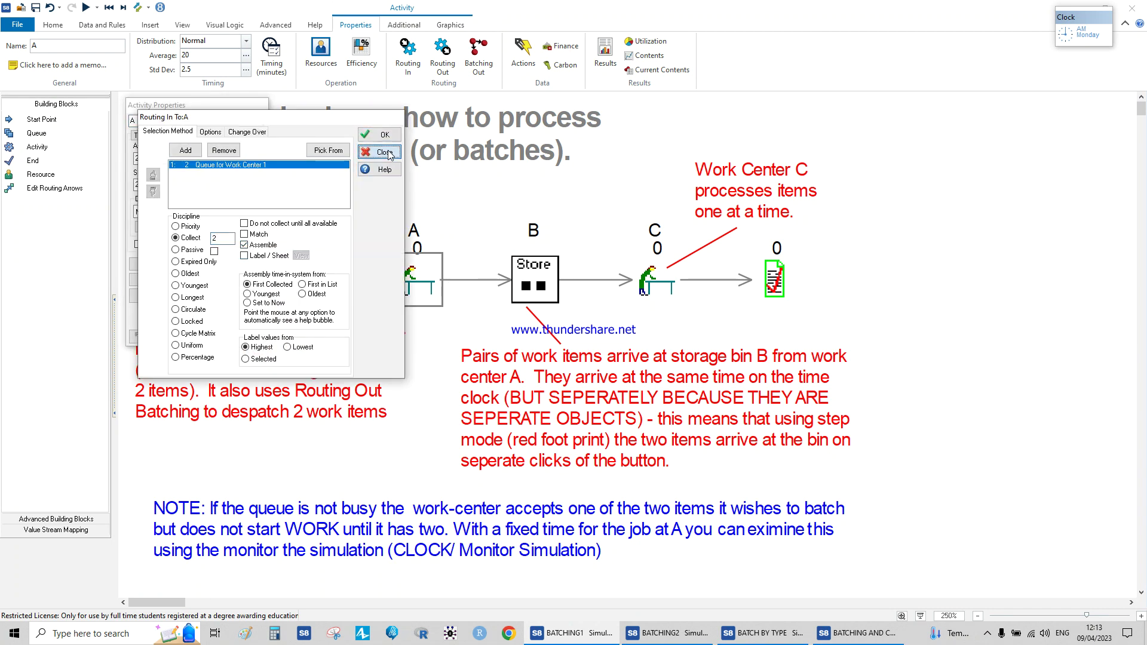
pyautogui.click(385, 152)
pyautogui.click(267, 149)
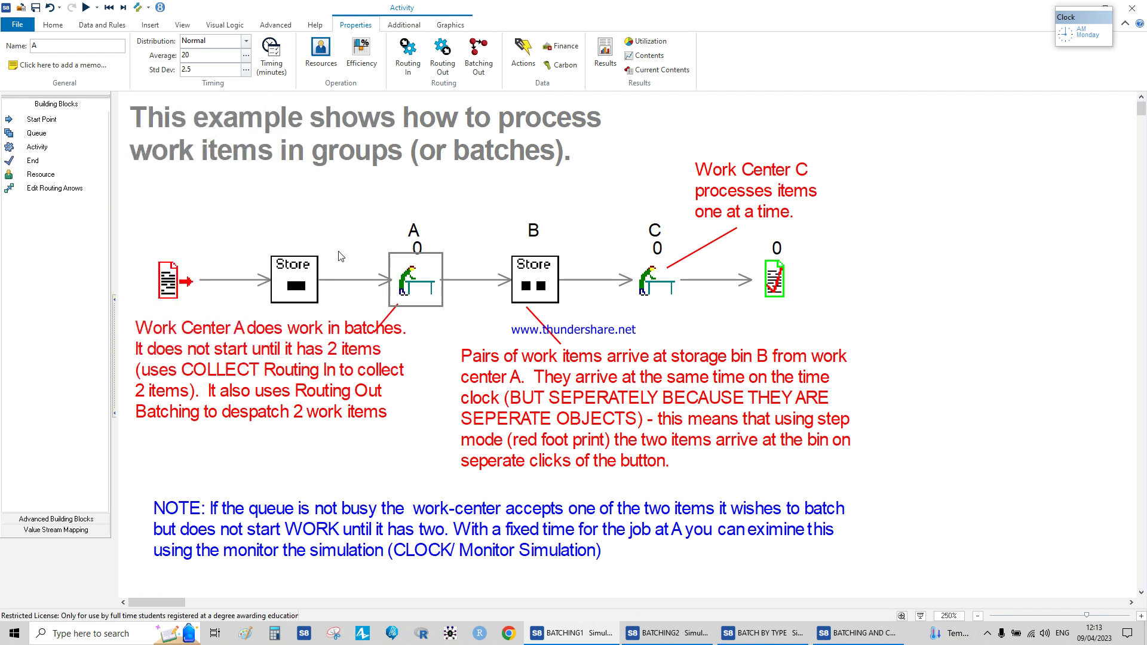
pyautogui.doubleClick(414, 280)
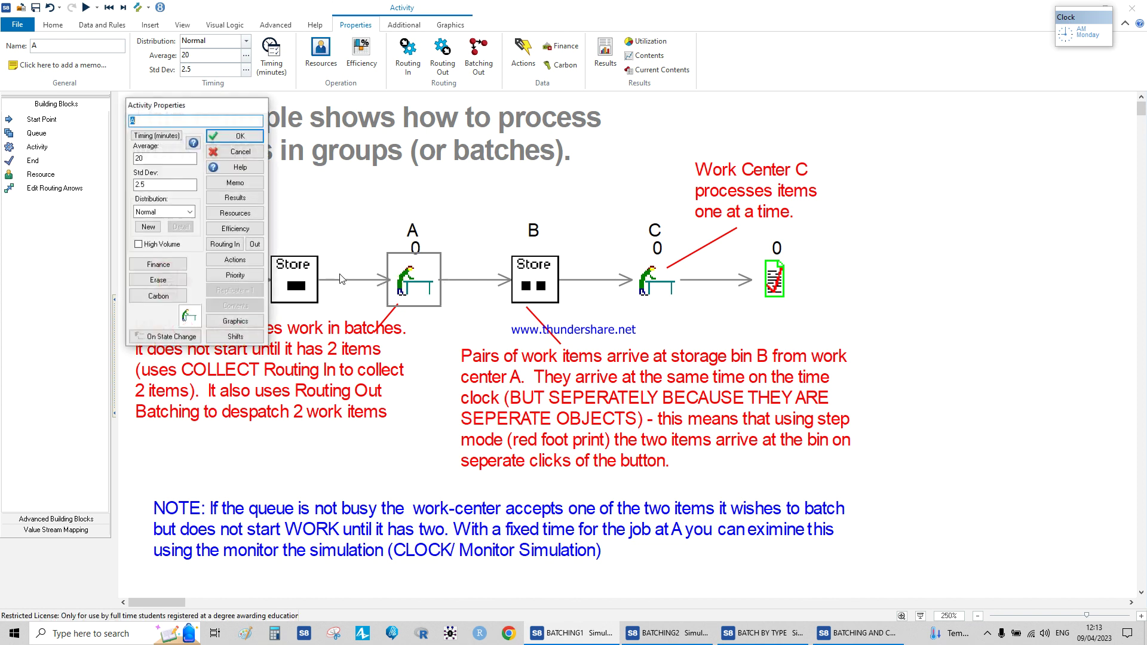
pyautogui.click(224, 244)
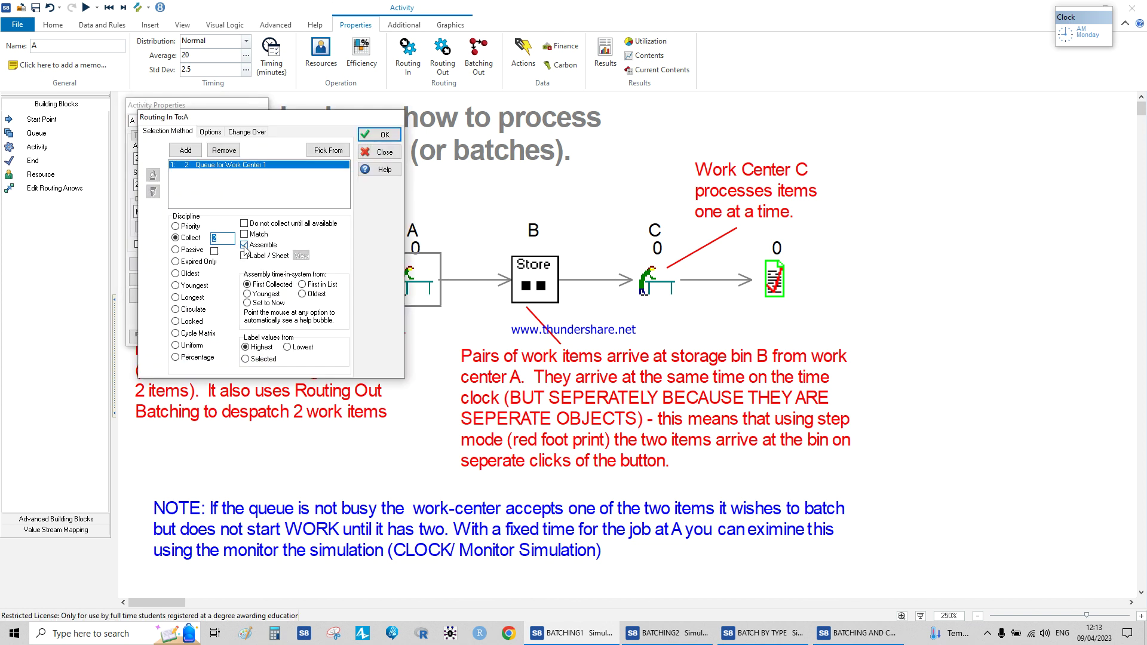
pyautogui.click(366, 153)
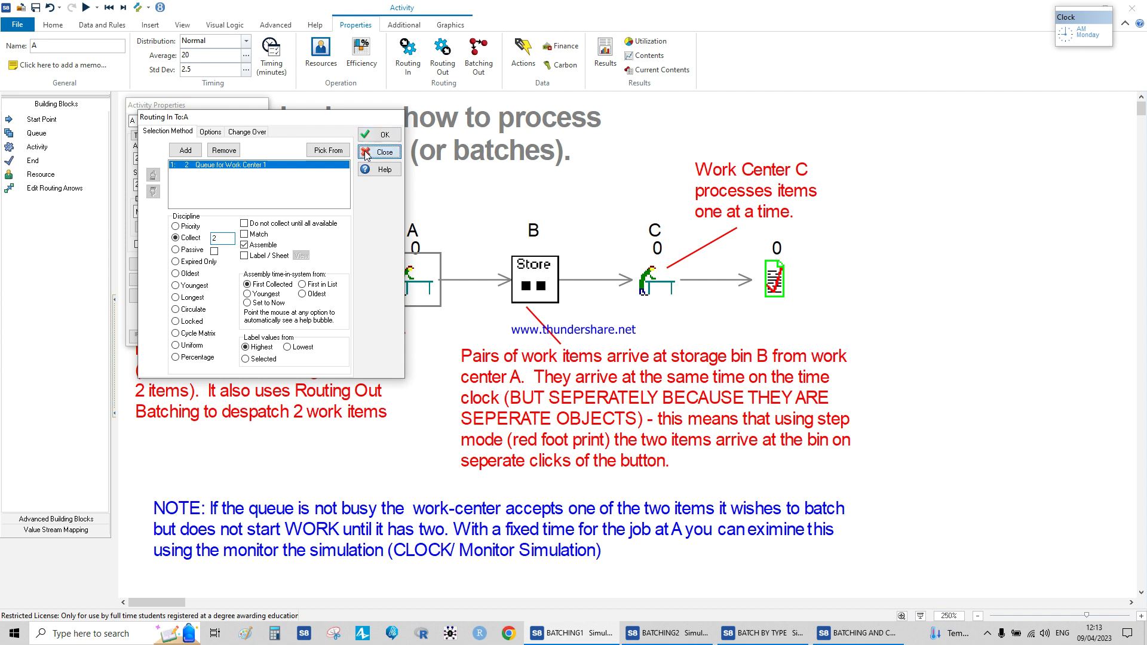
pyautogui.click(263, 153)
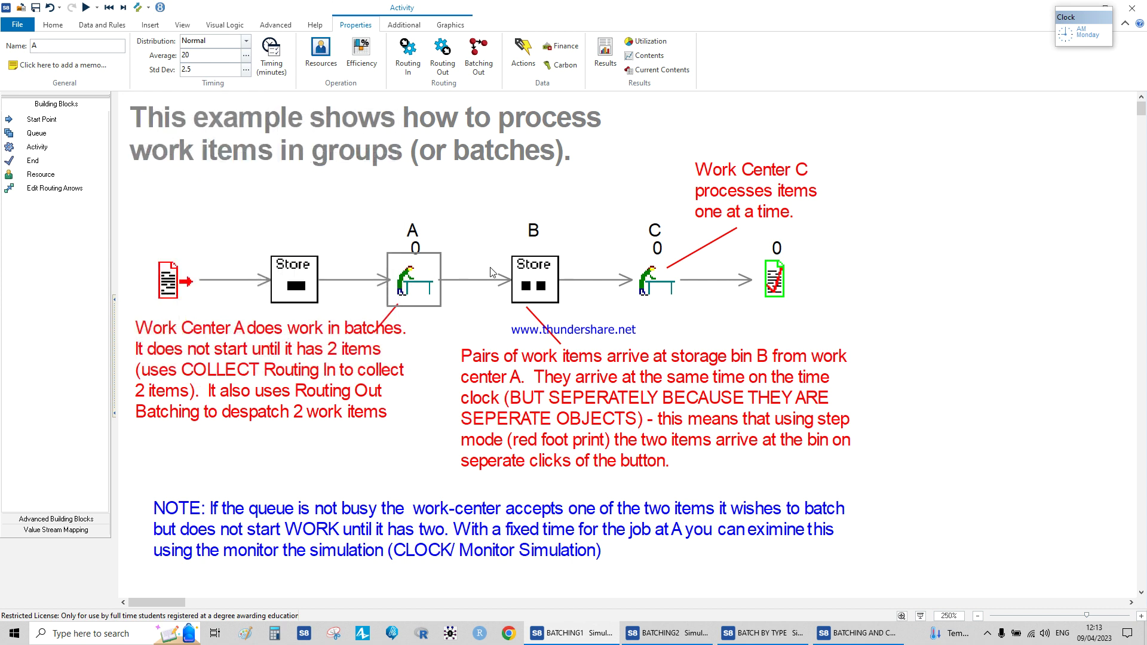
pyautogui.doubleClick(639, 286)
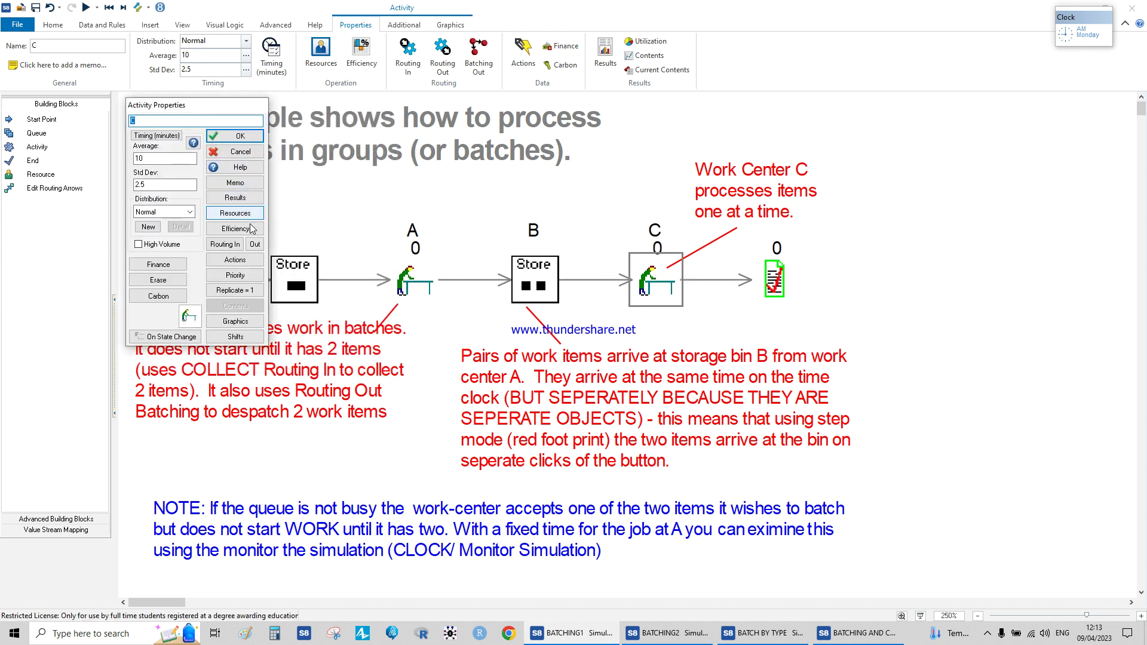
pyautogui.click(254, 244)
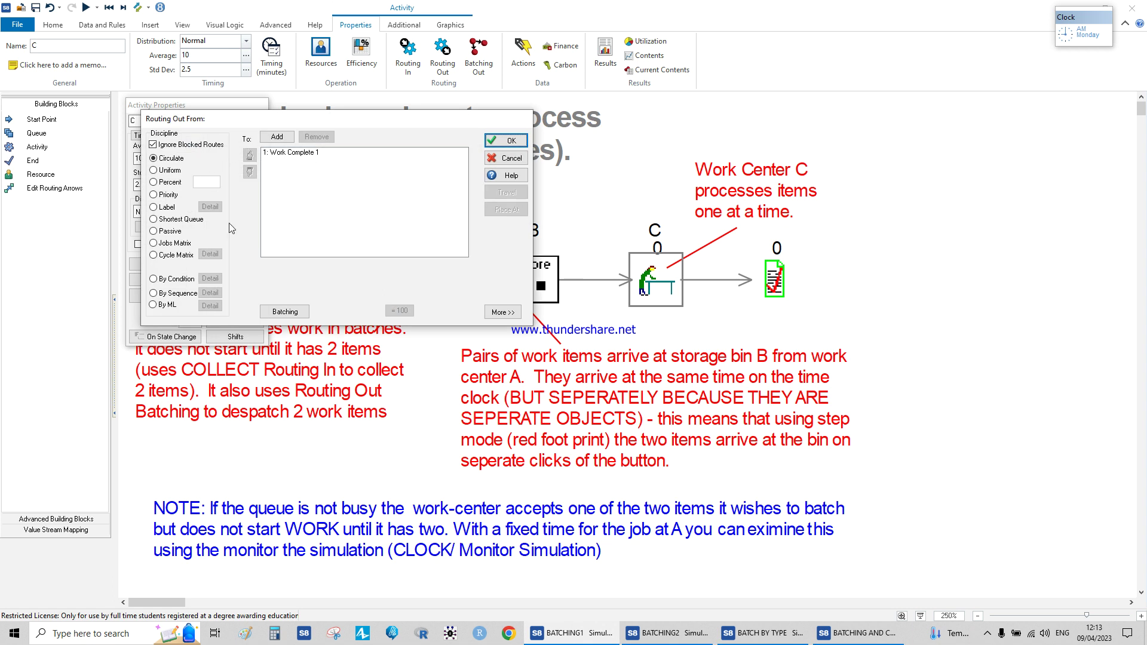
pyautogui.click(285, 312)
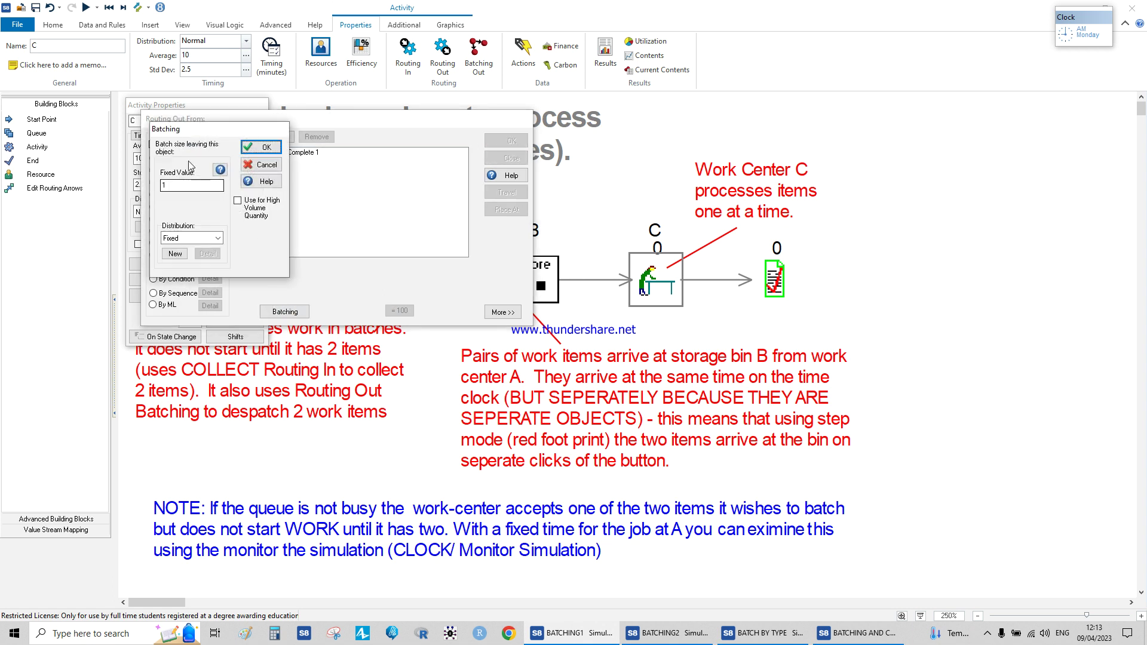
pyautogui.click(182, 185)
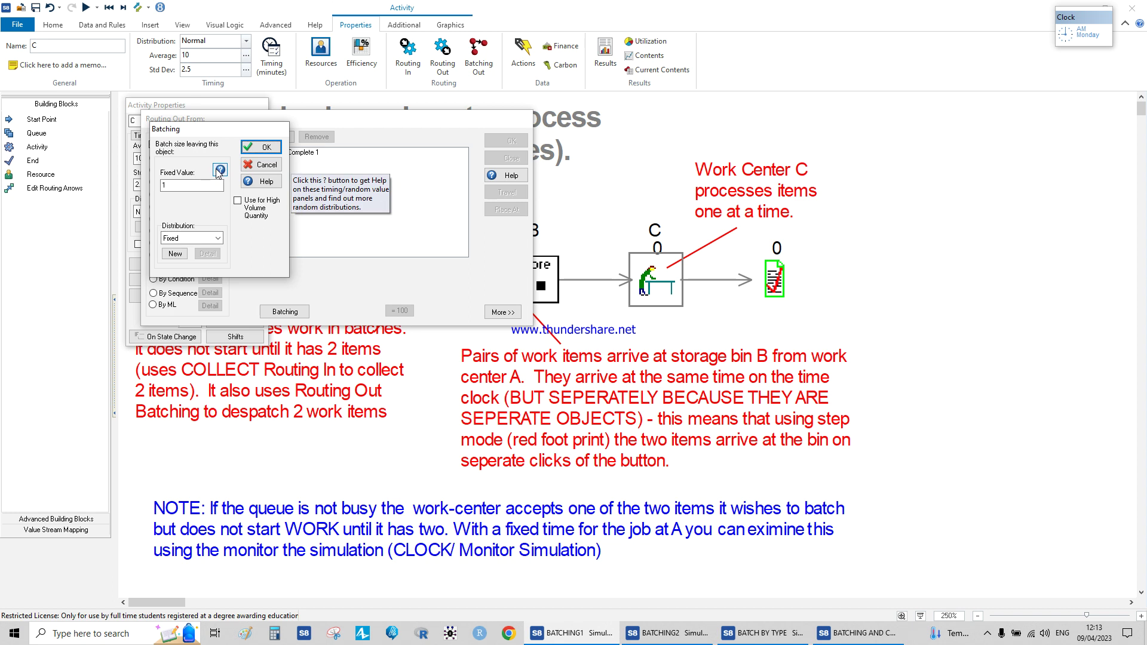
pyautogui.click(253, 168)
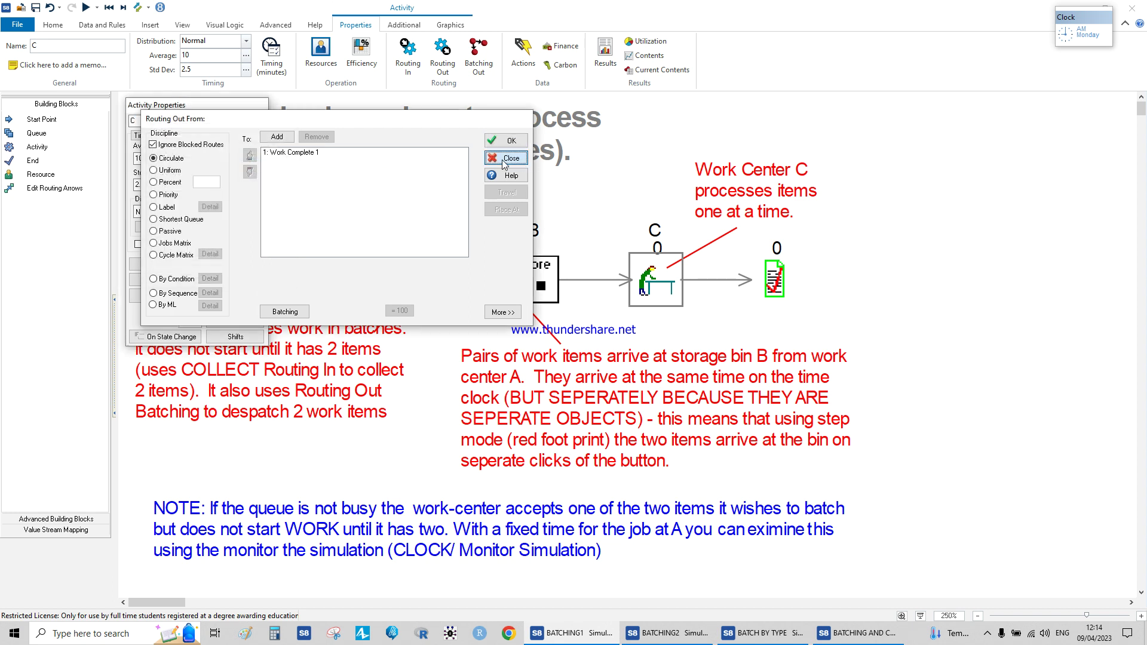
pyautogui.click(505, 159)
pyautogui.click(233, 142)
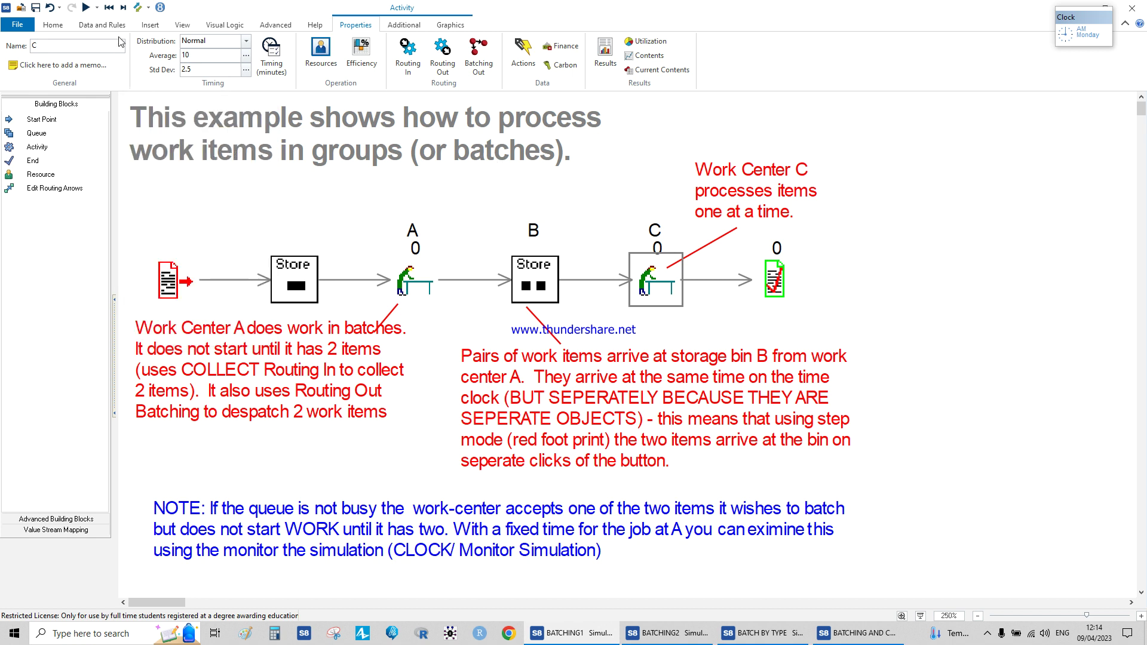
# Run the batch-of-2 simulation at a faster speed, then reset the counts to zero
pyautogui.click(86, 10)
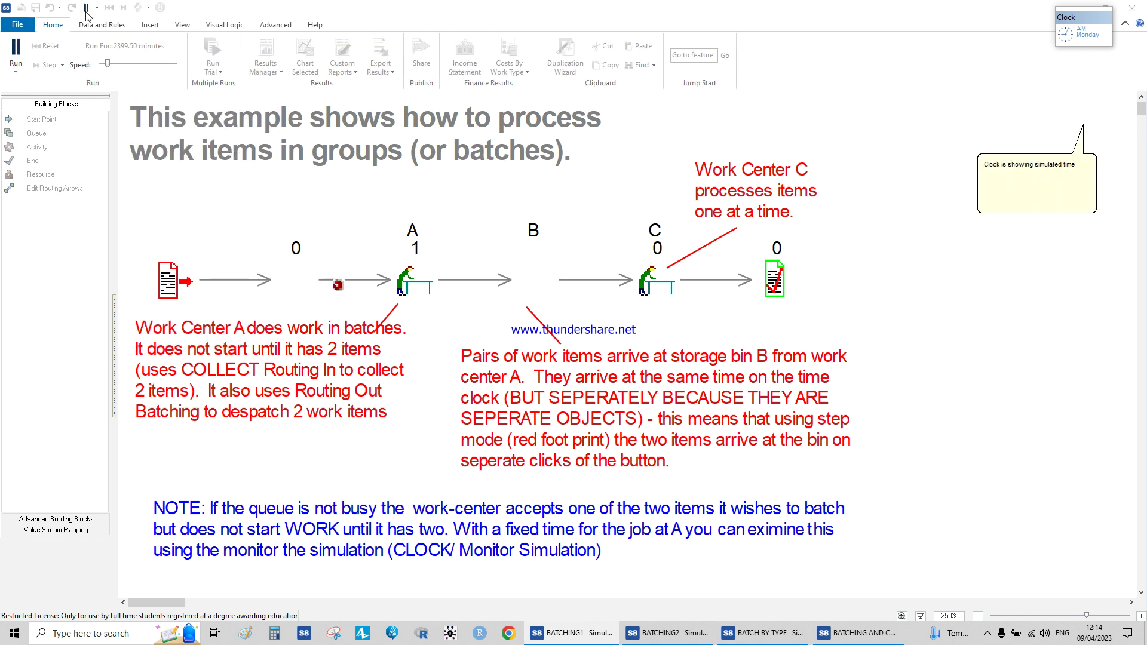
pyautogui.moveTo(107, 64); pyautogui.dragTo(173, 64)
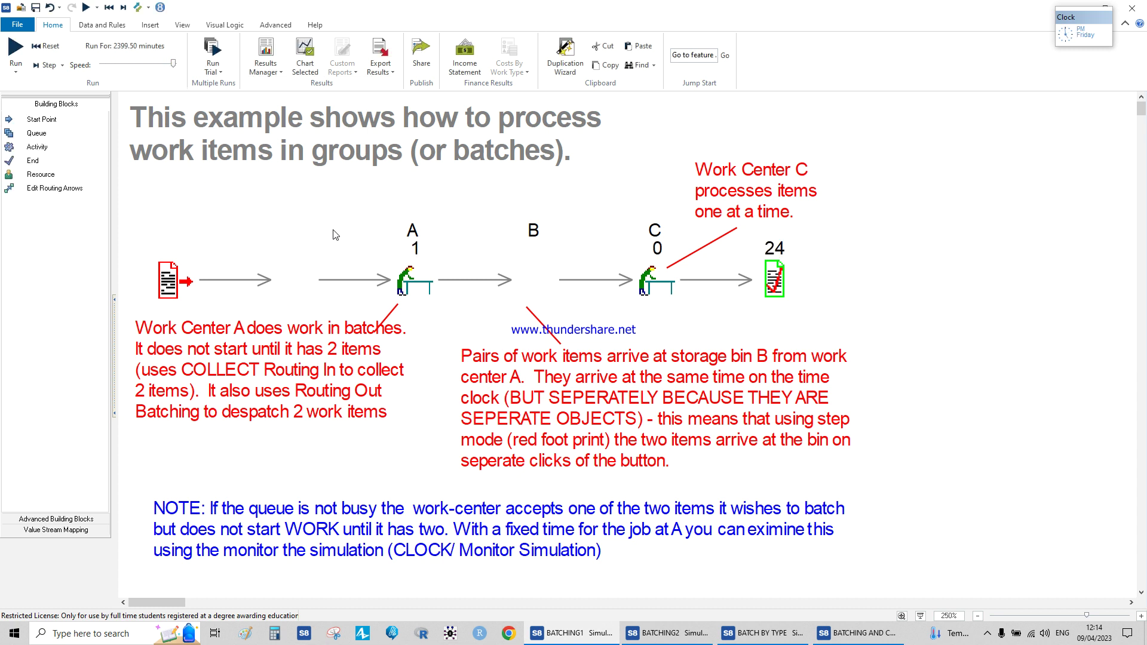
pyautogui.click(109, 8)
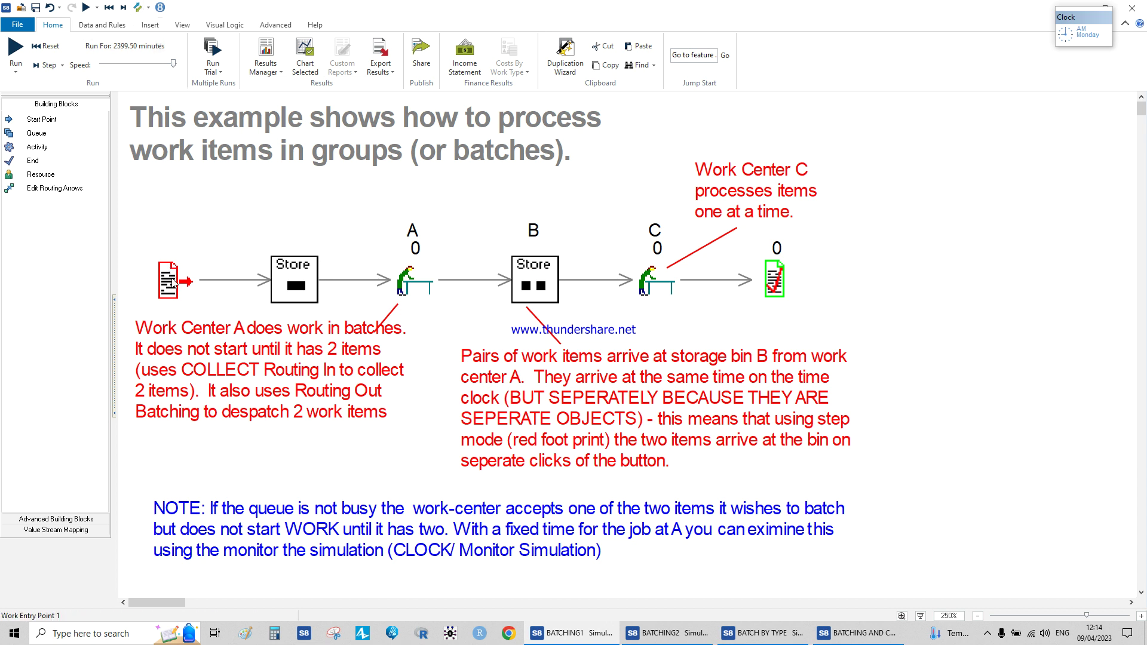
# Show Work Entry Point 1's title and item count on the diagram, then run the model
pyautogui.click(173, 283)
pyautogui.click(451, 25)
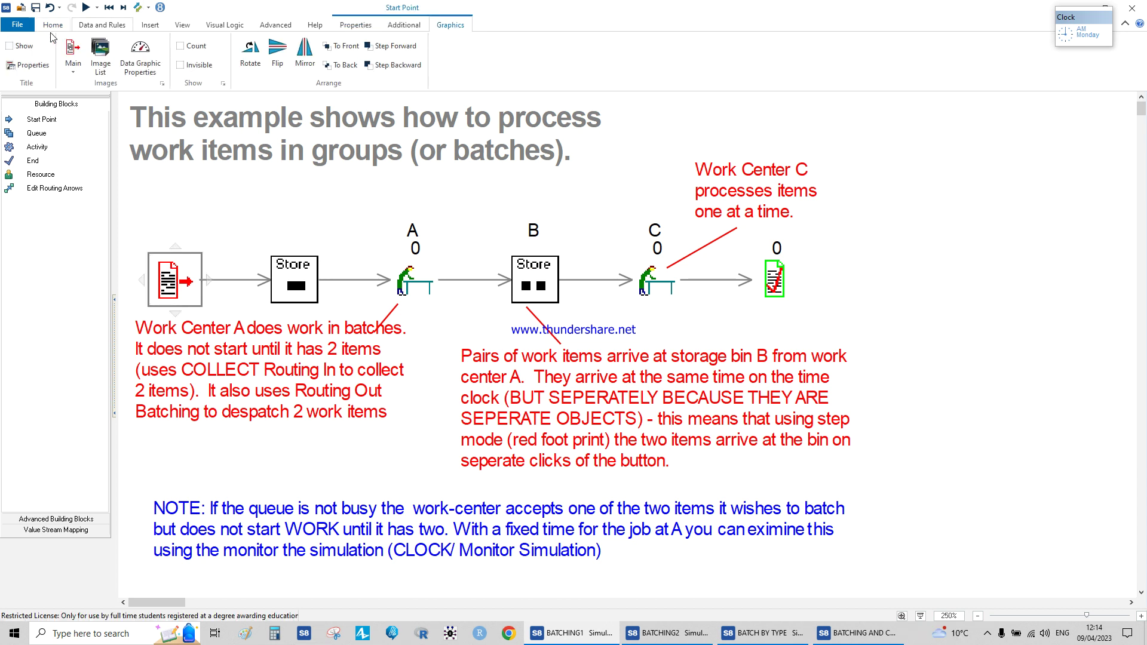
pyautogui.click(10, 46)
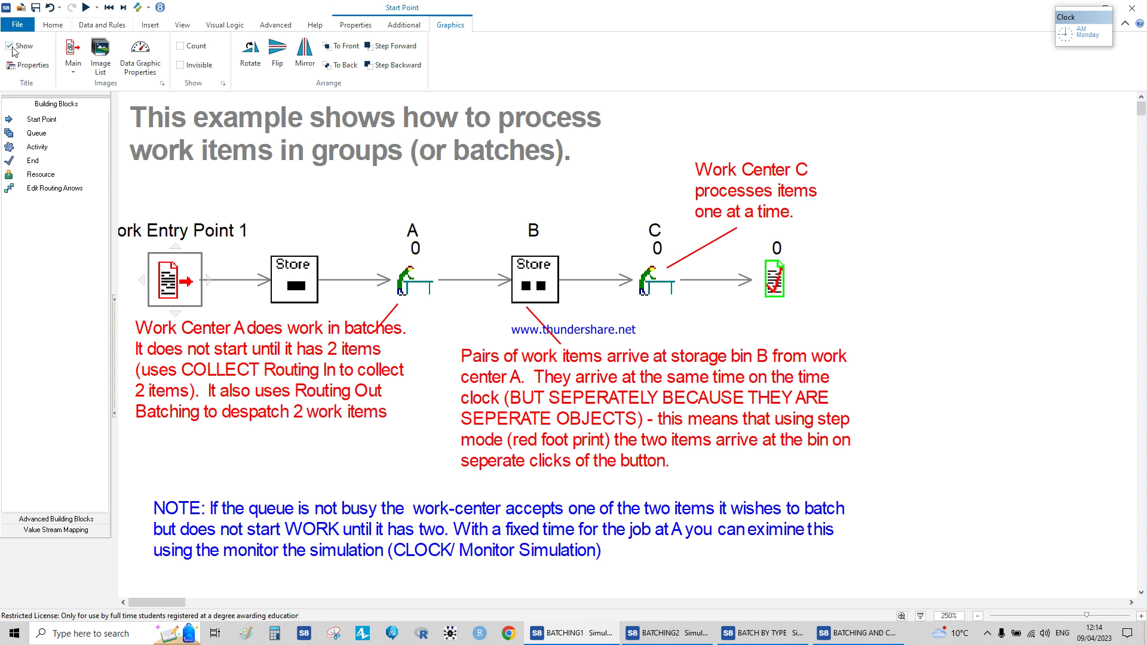
pyautogui.doubleClick(167, 272)
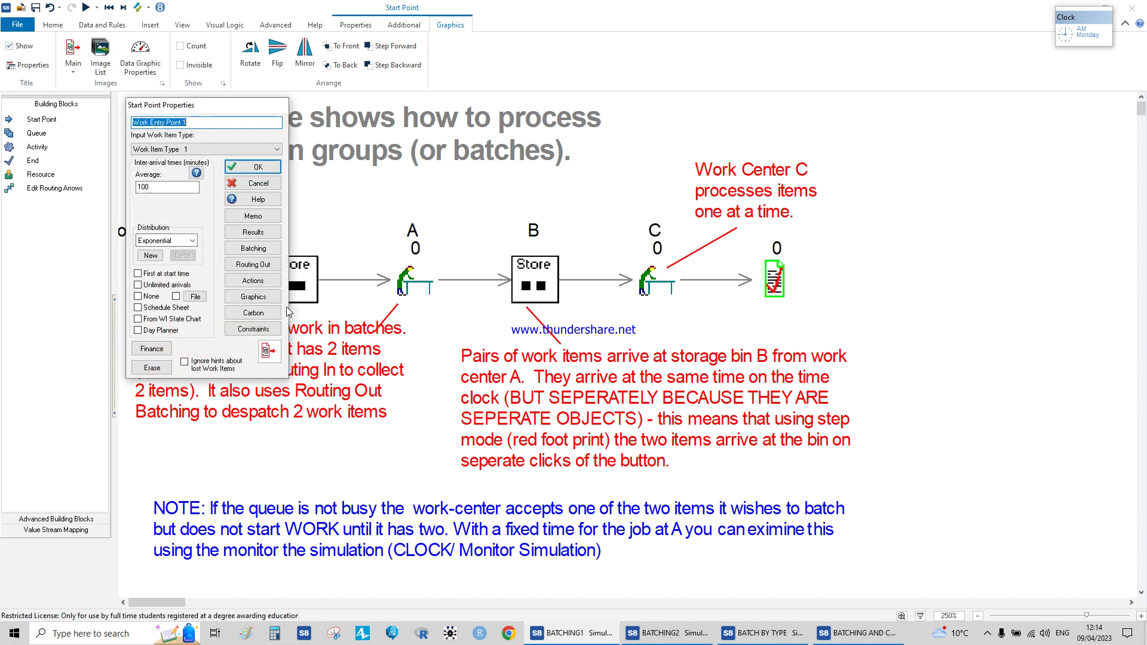
pyautogui.click(254, 296)
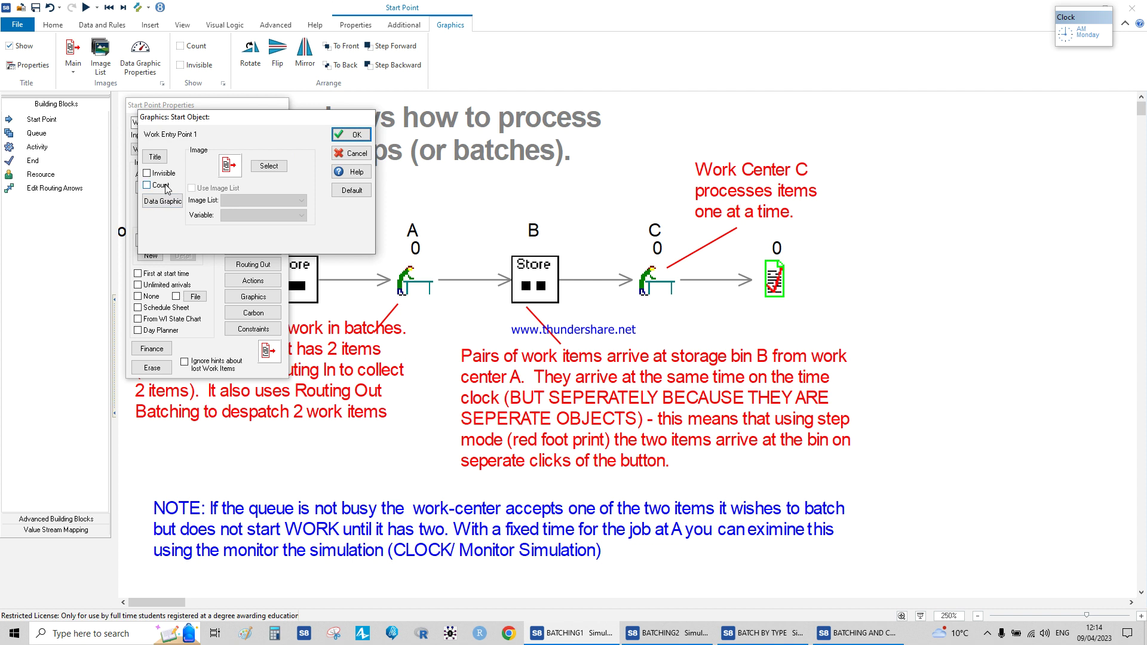
pyautogui.click(166, 188)
pyautogui.click(351, 134)
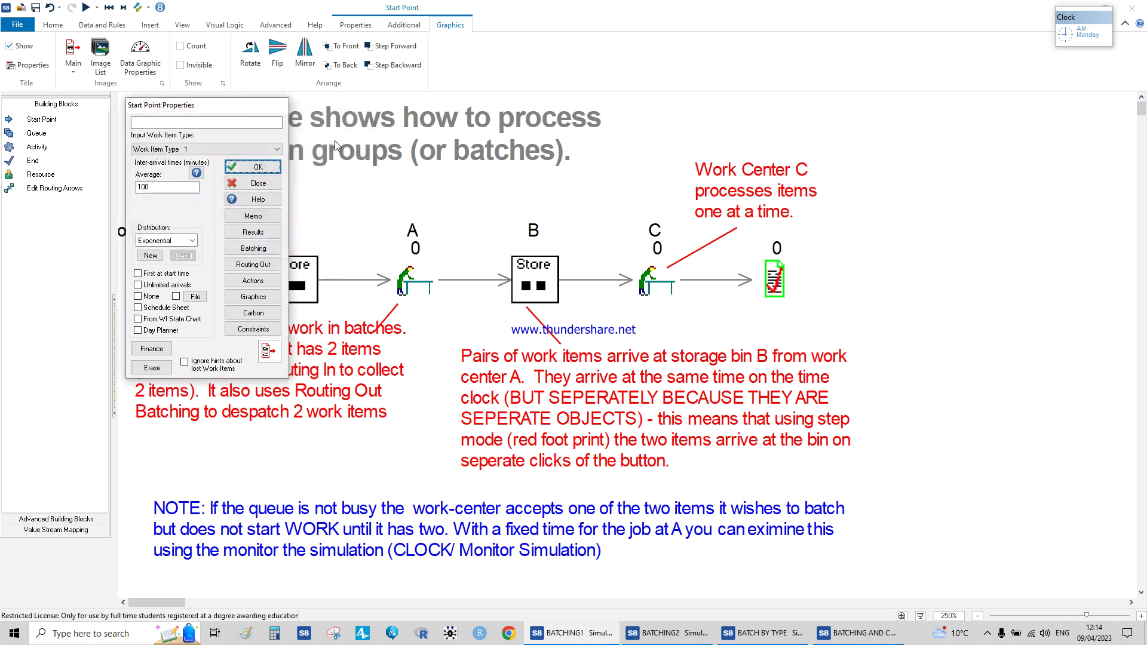
pyautogui.click(245, 166)
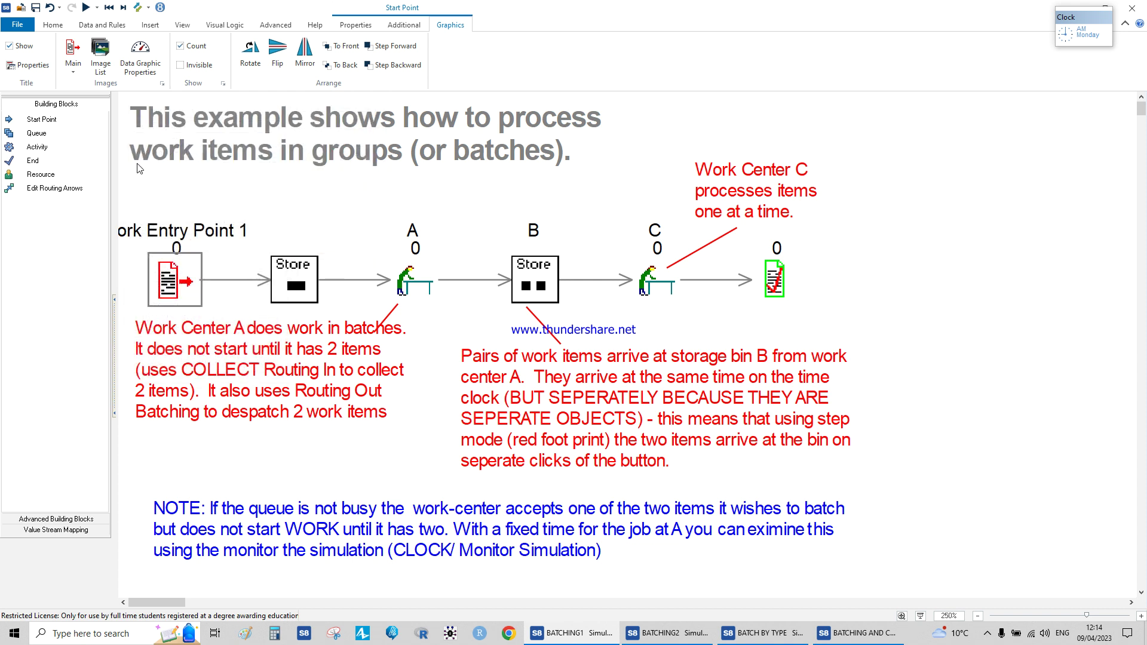
pyautogui.click(86, 7)
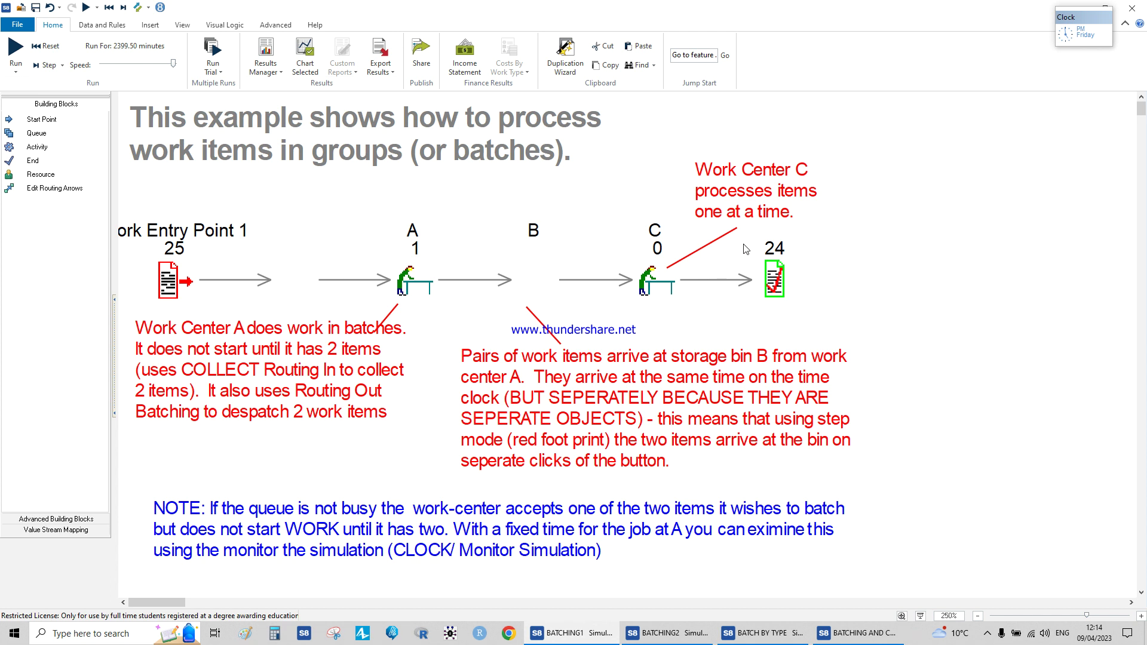
# Check Work Center C's outgoing batch size in its Routing Out batching settings, then close the dialogs
pyautogui.doubleClick(655, 278)
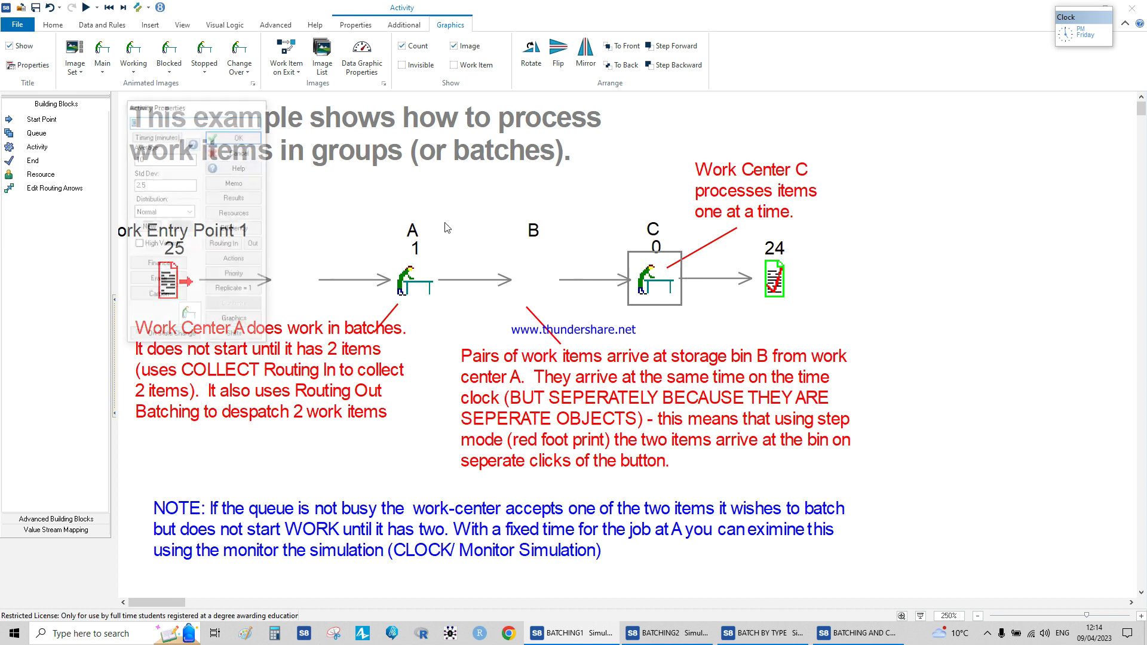
pyautogui.click(255, 244)
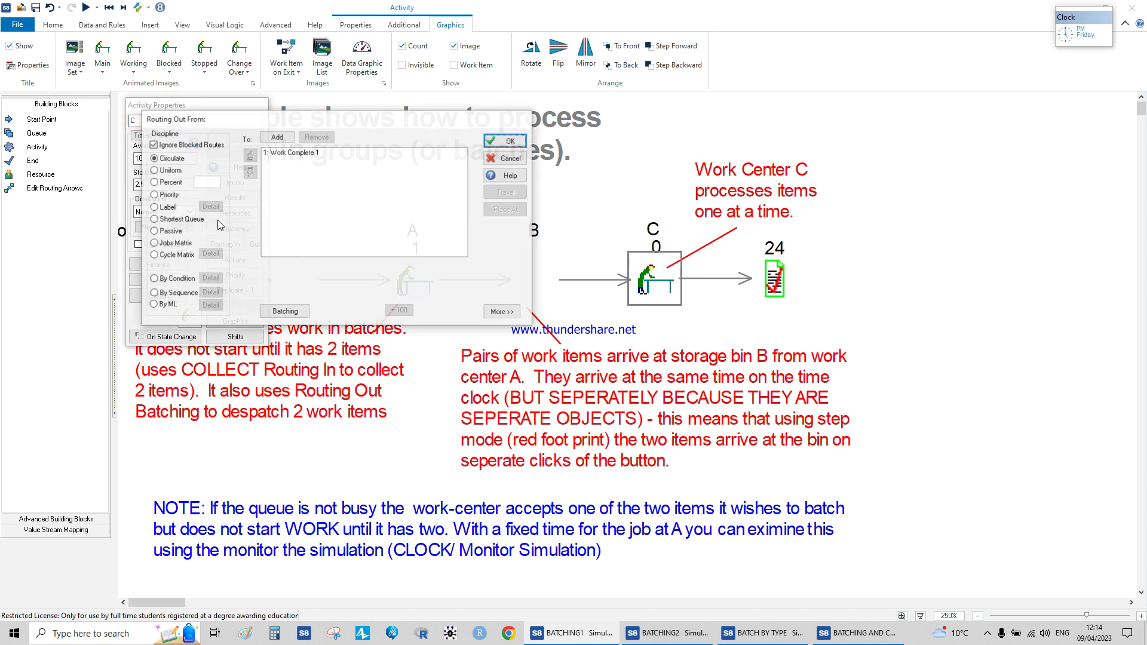
pyautogui.click(285, 311)
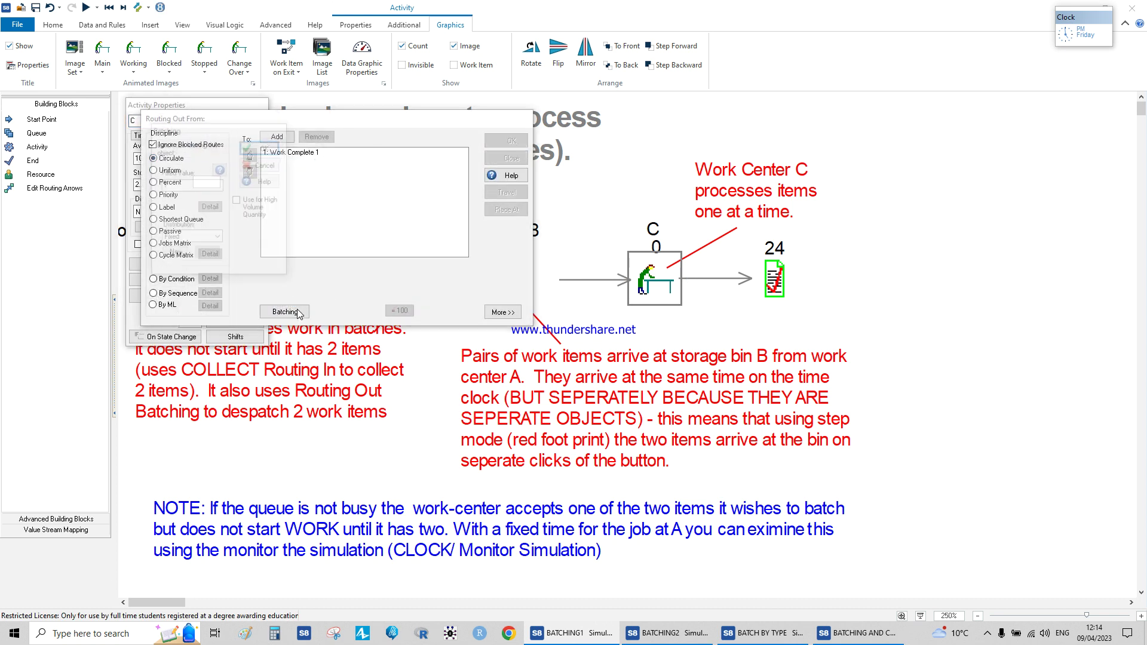
pyautogui.click(258, 165)
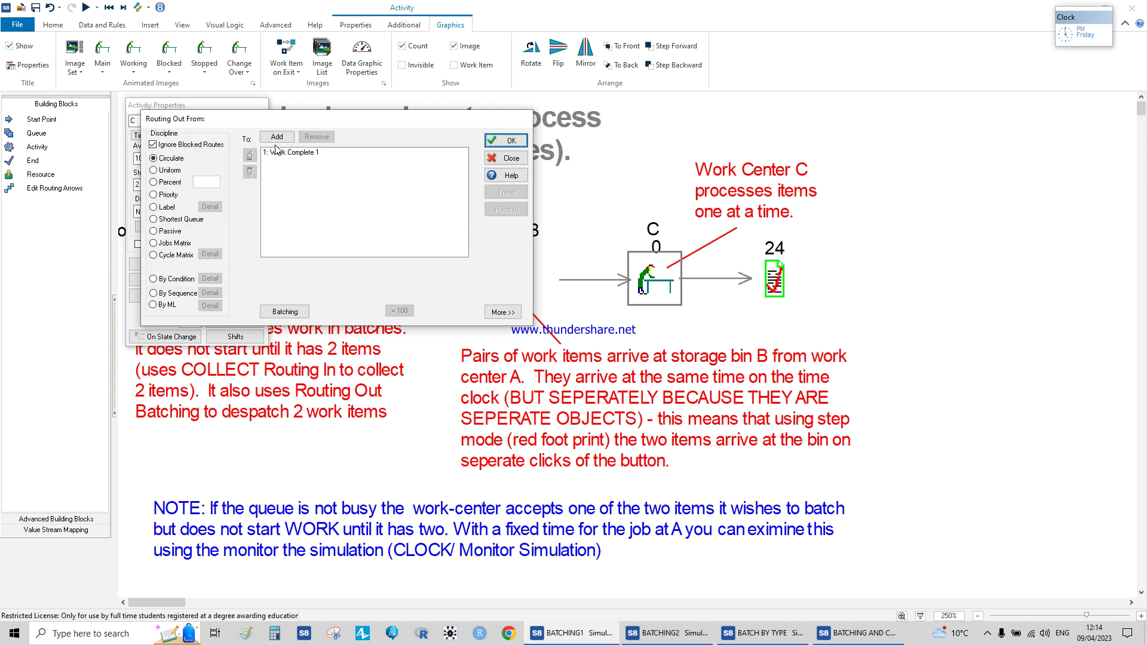
pyautogui.click(509, 159)
pyautogui.click(264, 155)
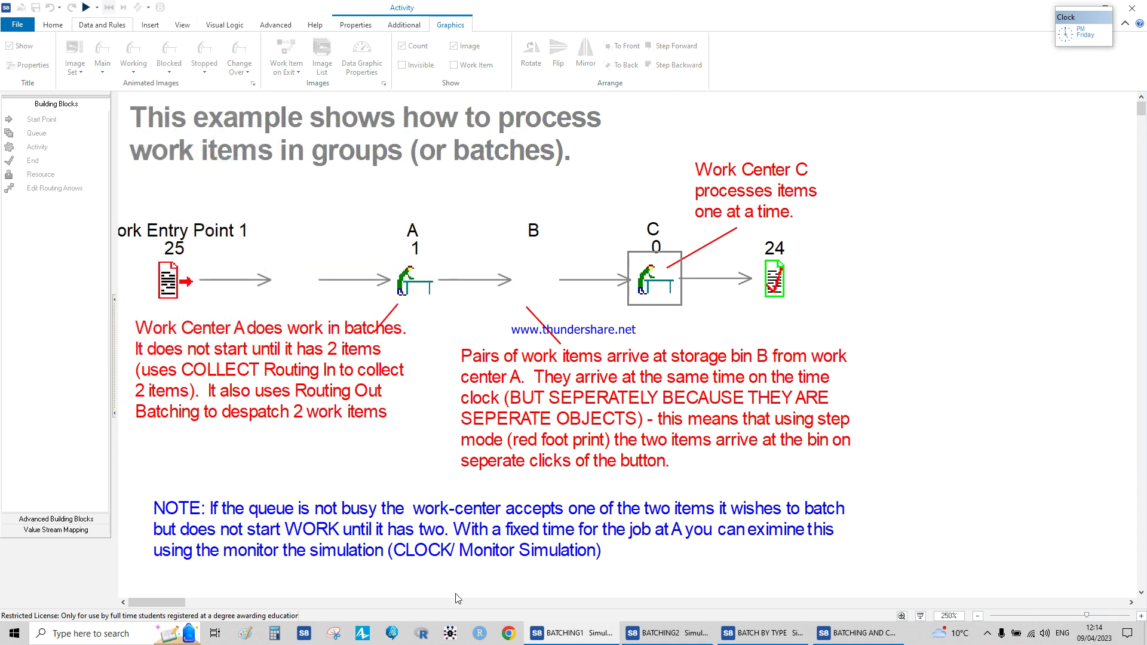
pyautogui.click(663, 638)
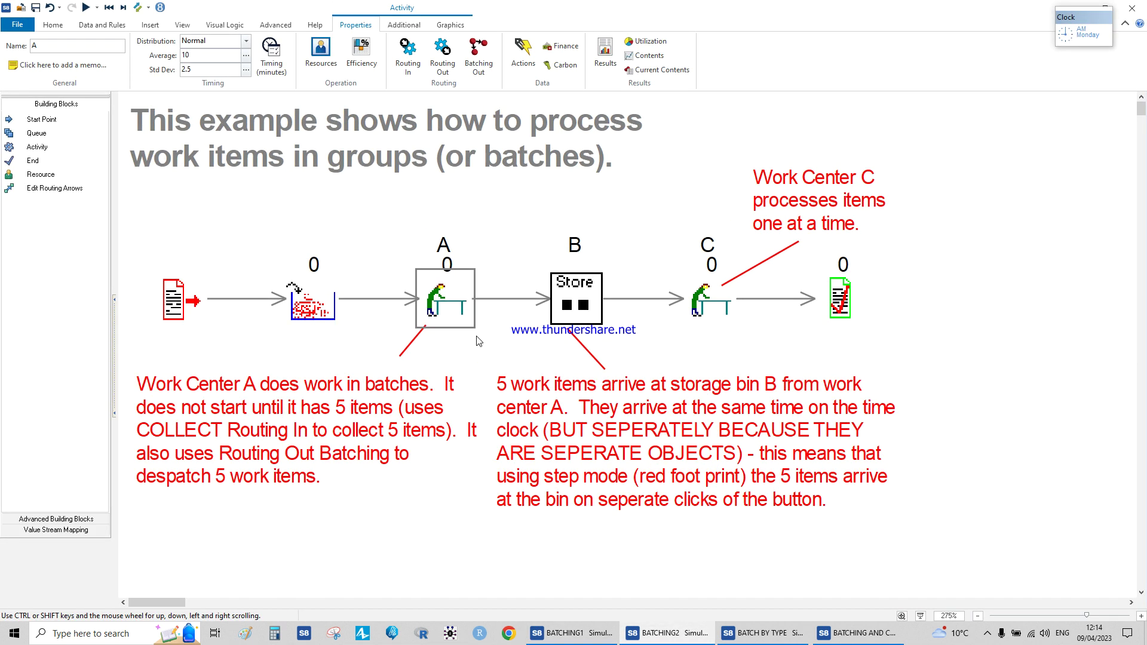
# Inspect Work Center A's Routing In, which collects 5 items, then close its dialogs
pyautogui.doubleClick(447, 308)
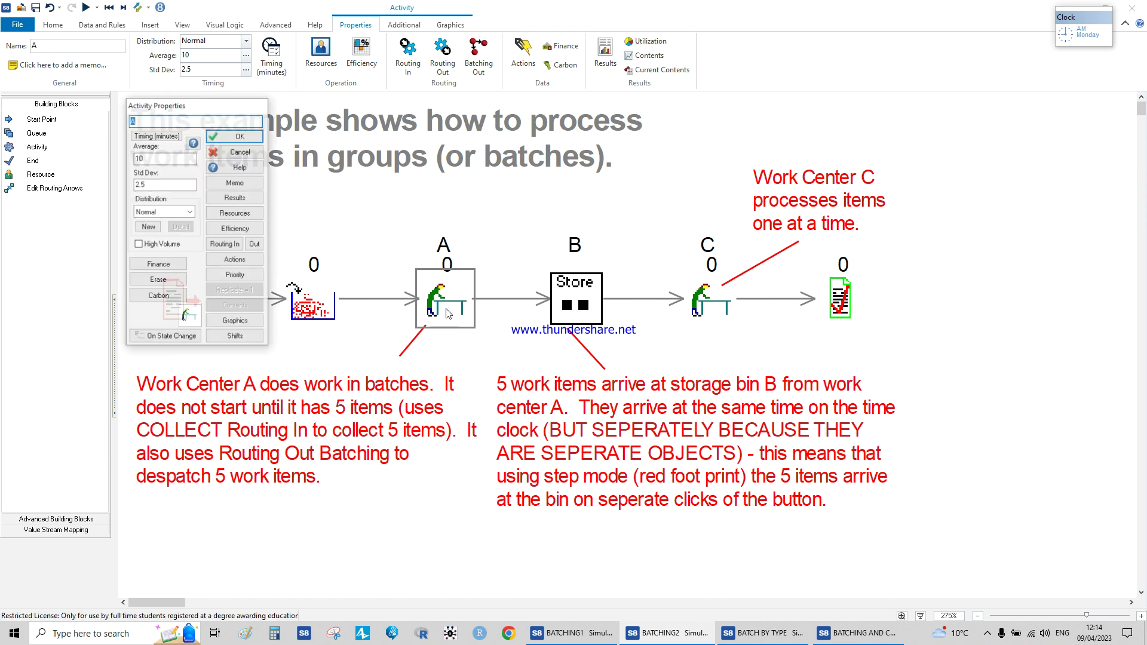
pyautogui.click(233, 243)
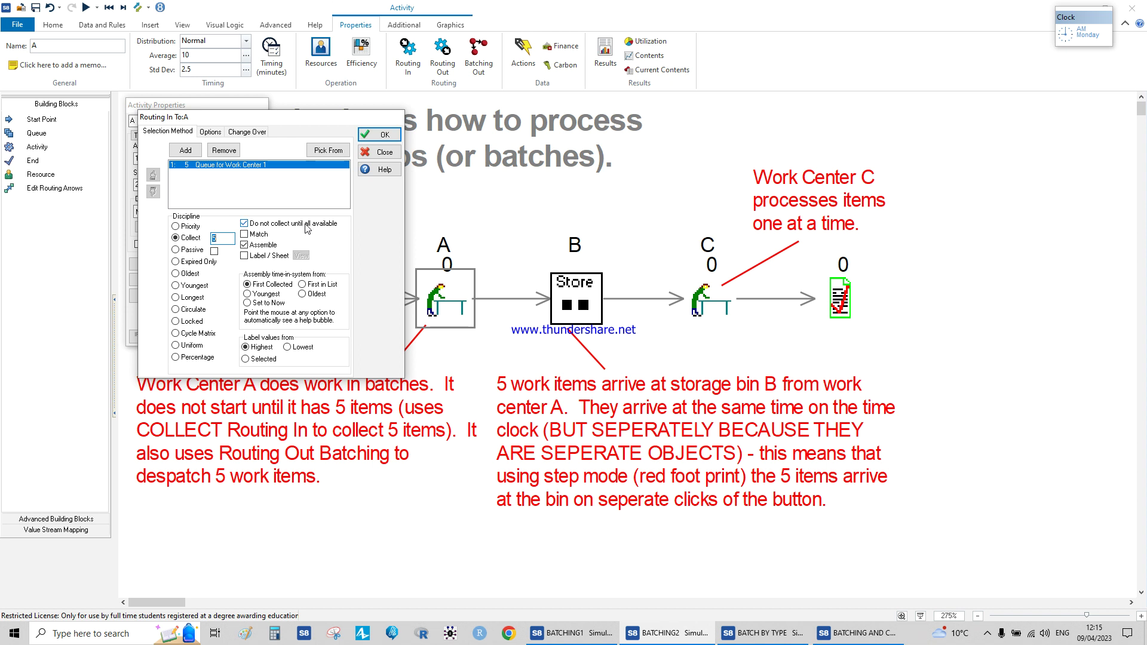
pyautogui.moveTo(275, 246)
pyautogui.click(379, 134)
pyautogui.click(254, 119)
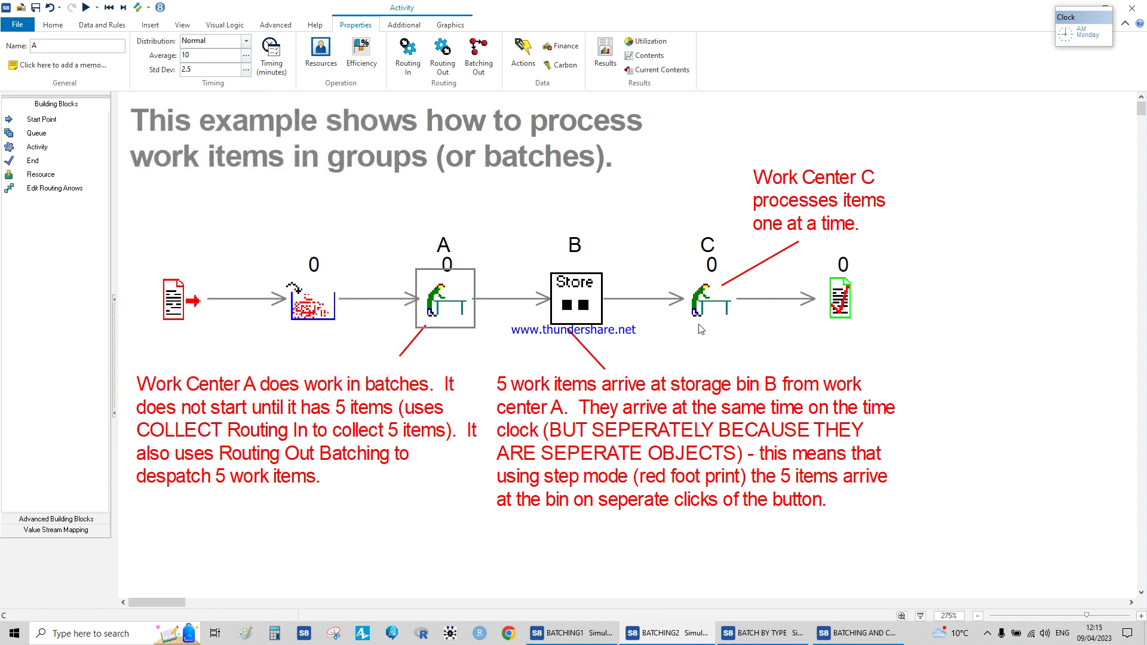
# Check Work Center C's Routing Out batching settings and close its dialogs
pyautogui.doubleClick(711, 294)
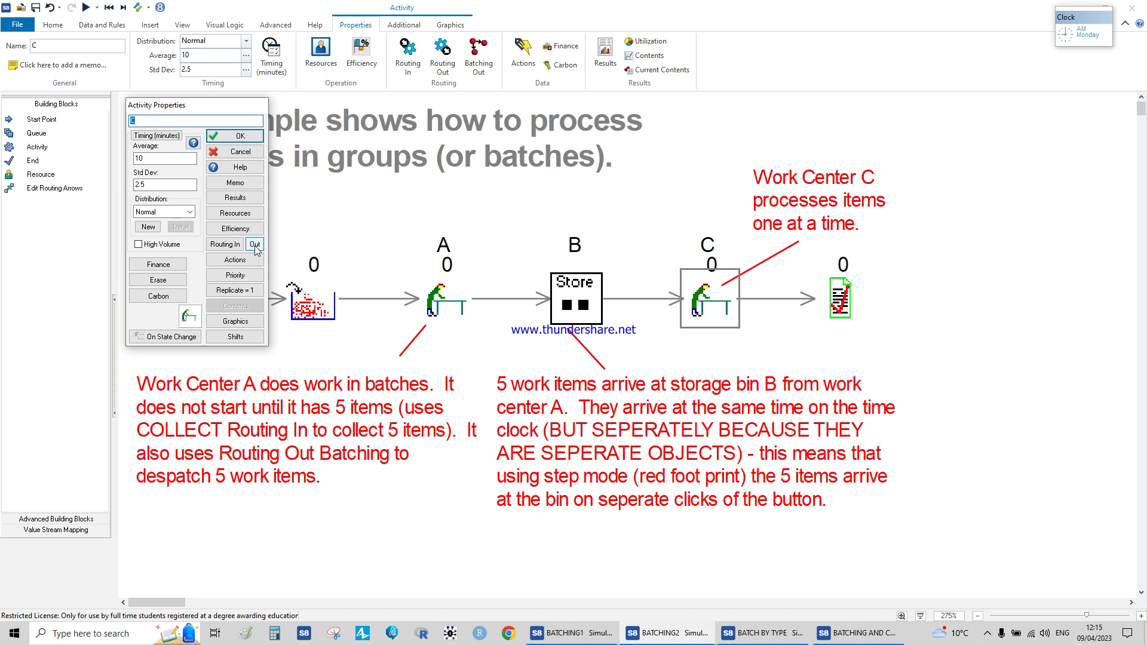
pyautogui.click(254, 244)
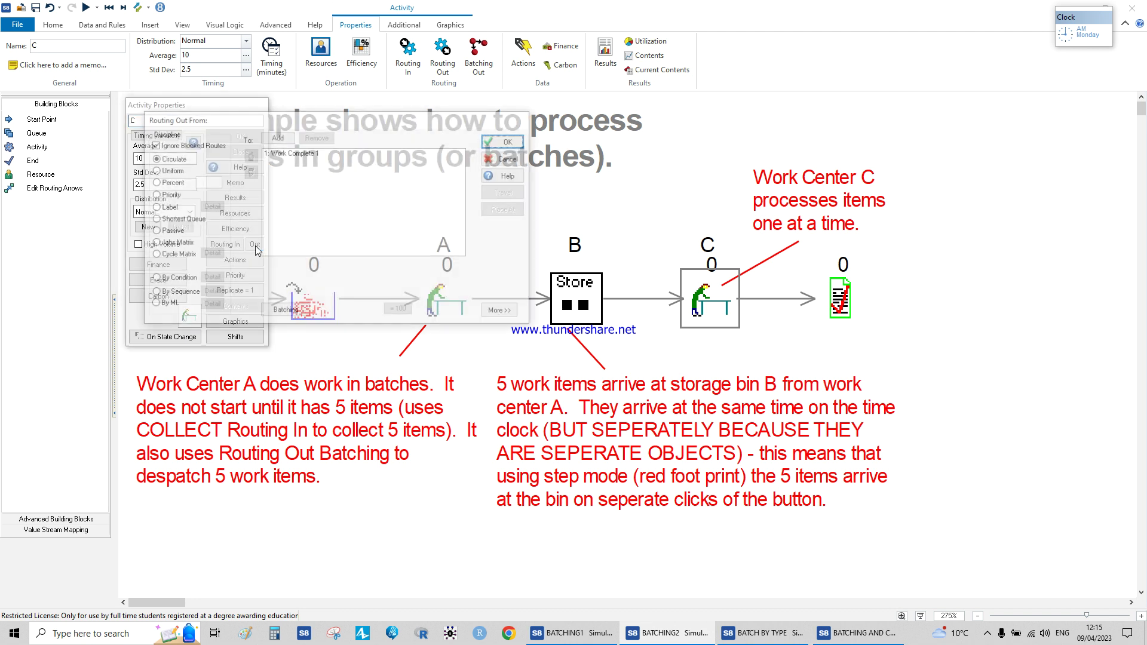
pyautogui.click(279, 312)
pyautogui.click(263, 147)
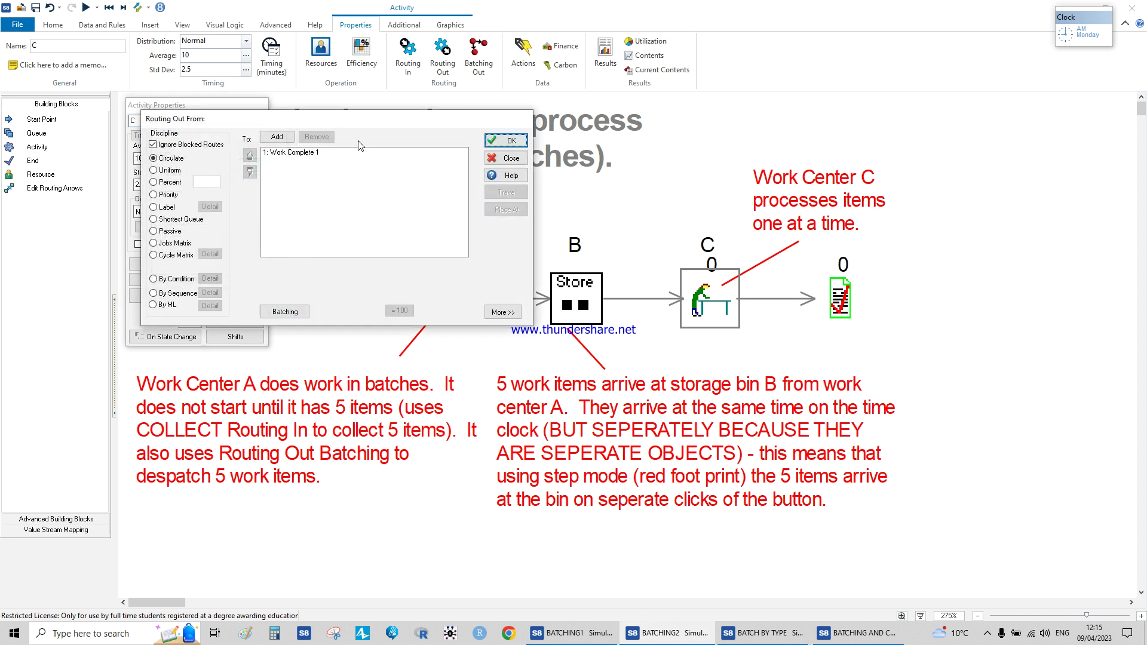
pyautogui.click(496, 159)
pyautogui.click(255, 154)
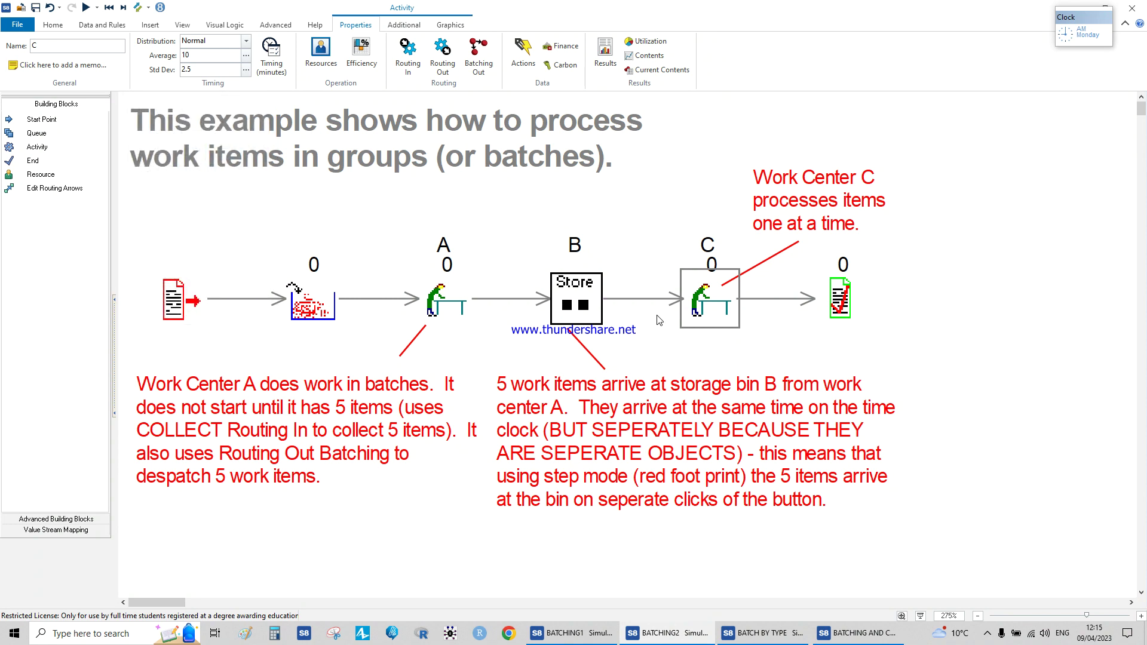
pyautogui.click(750, 636)
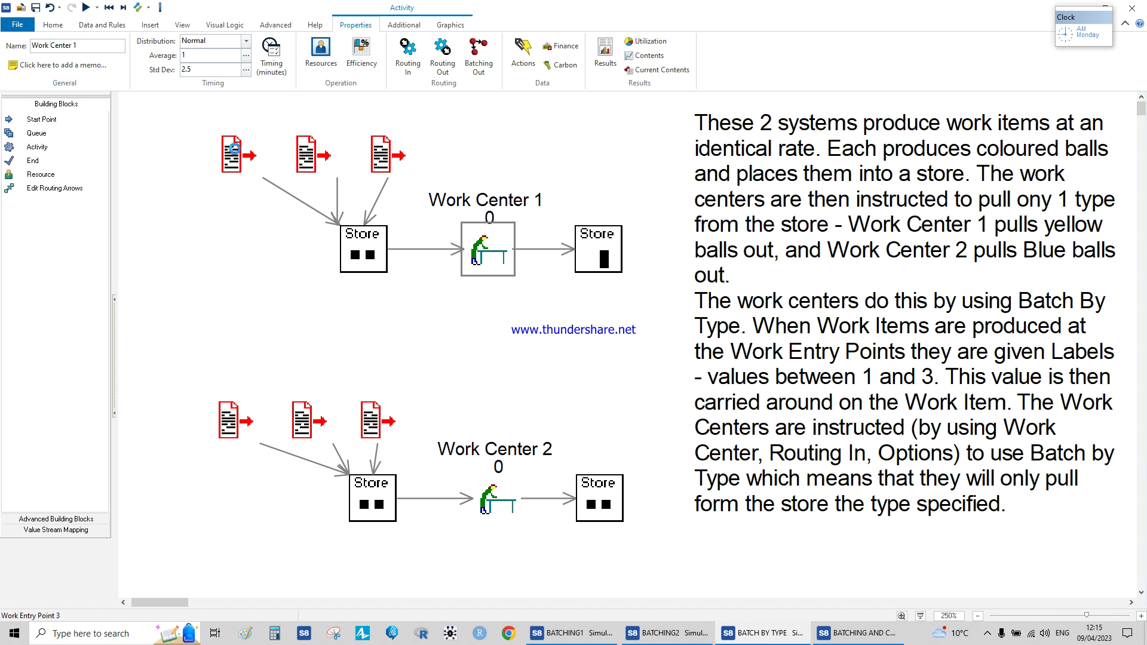
pyautogui.click(231, 152)
pyautogui.click(306, 155)
pyautogui.click(380, 157)
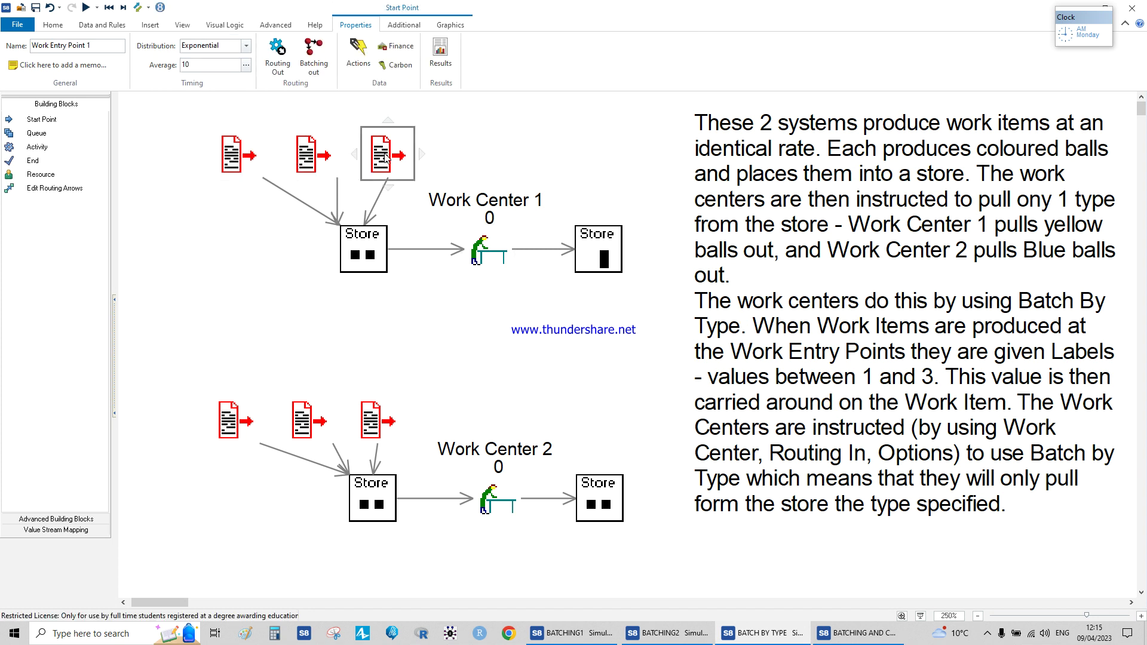
pyautogui.doubleClick(306, 155)
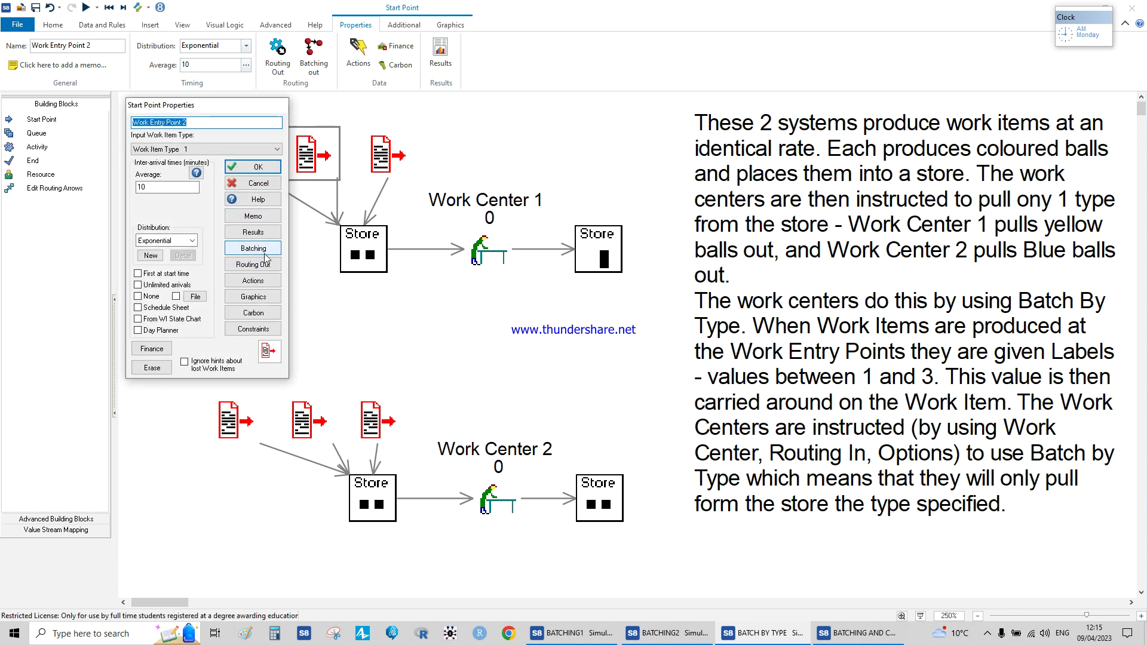
pyautogui.click(267, 280)
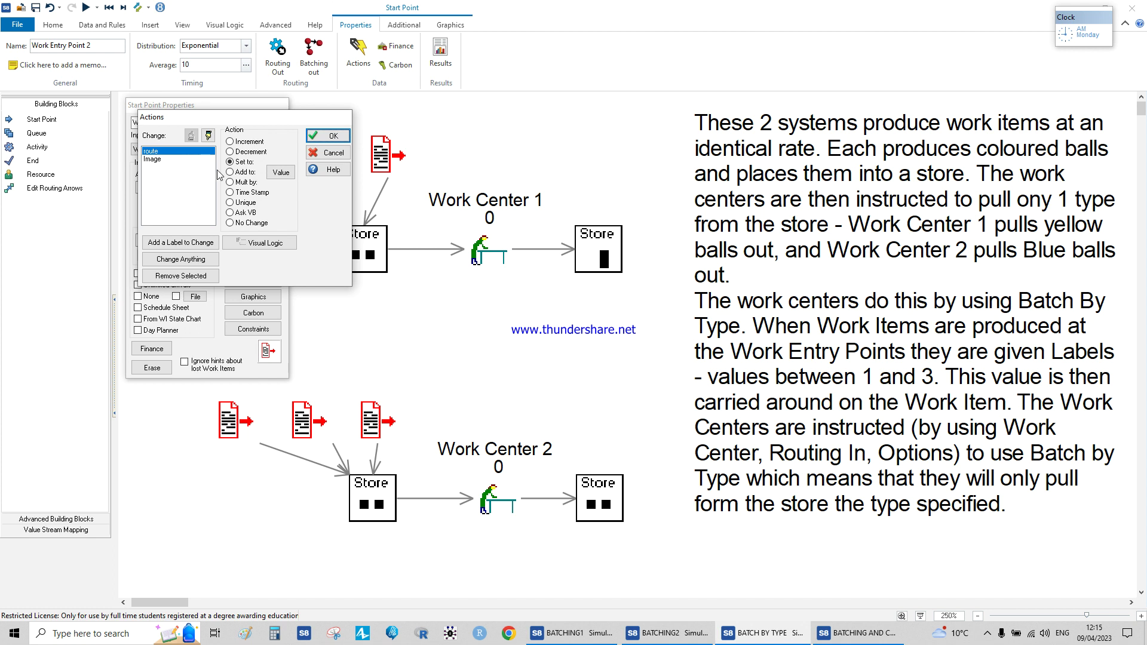
pyautogui.click(281, 172)
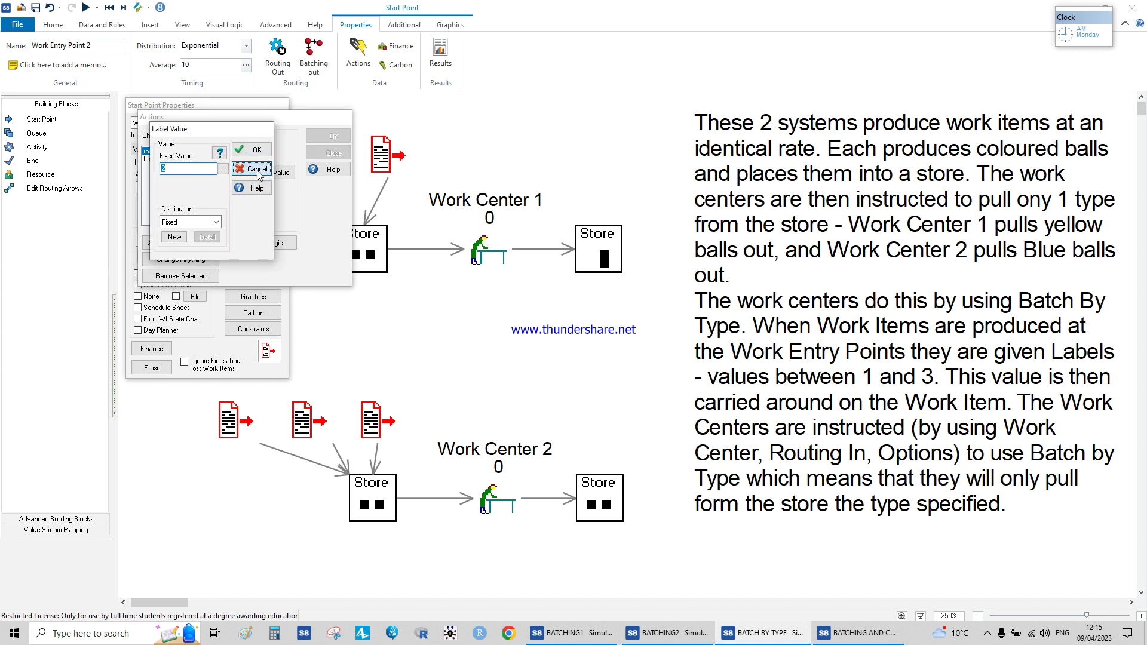
pyautogui.click(252, 150)
pyautogui.click(166, 160)
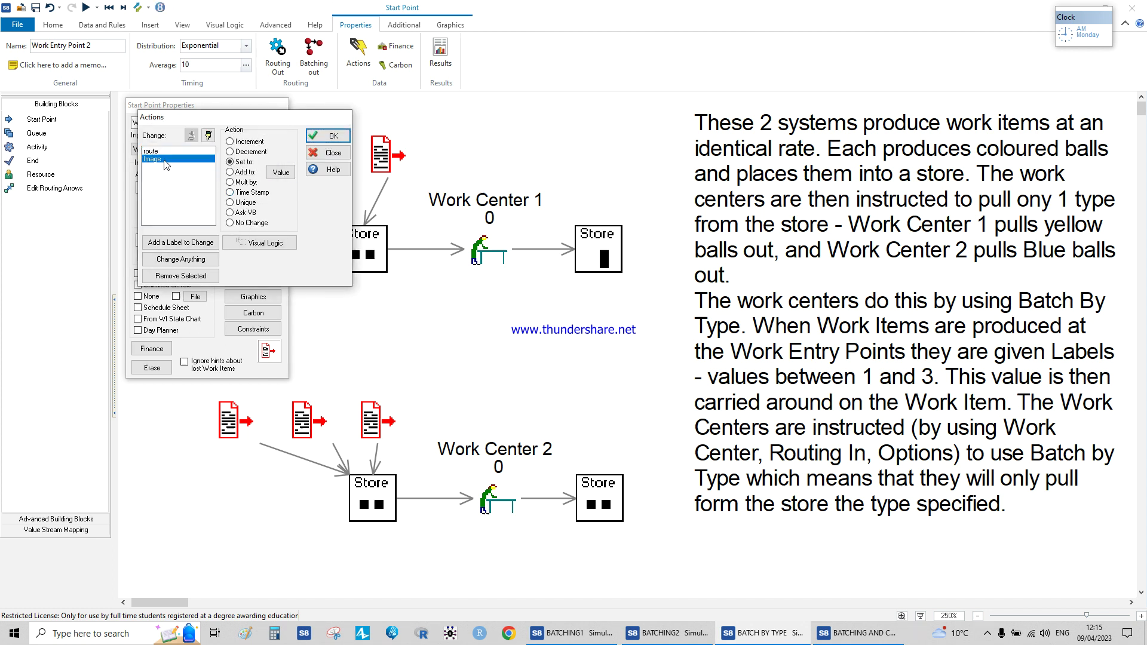
pyautogui.click(281, 172)
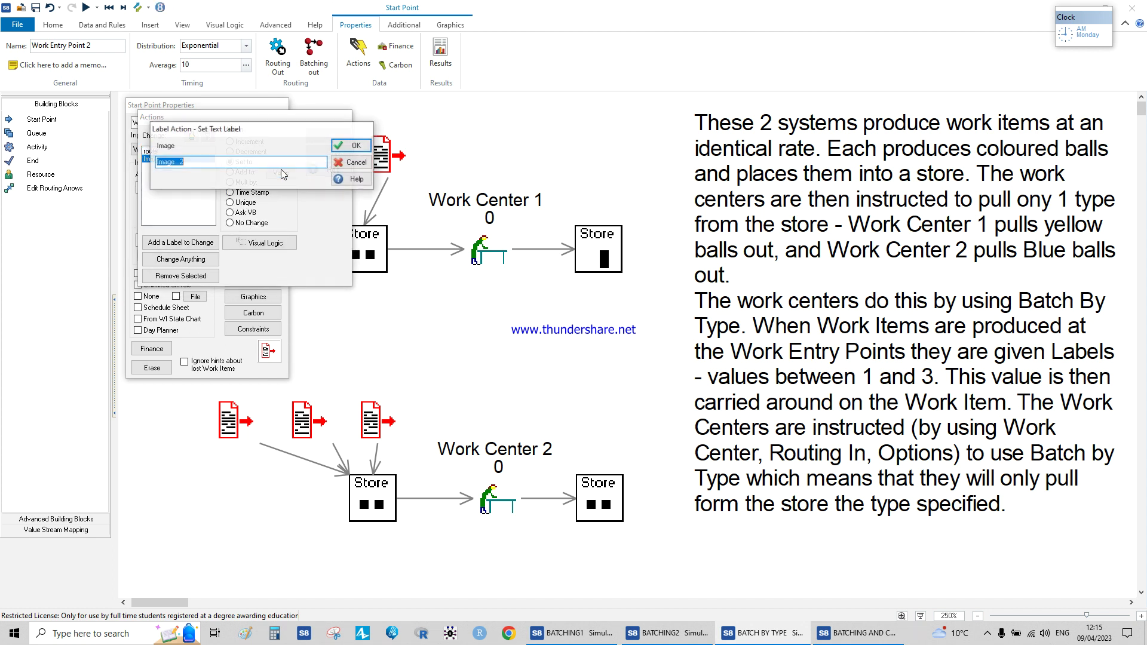
pyautogui.click(353, 163)
pyautogui.click(323, 154)
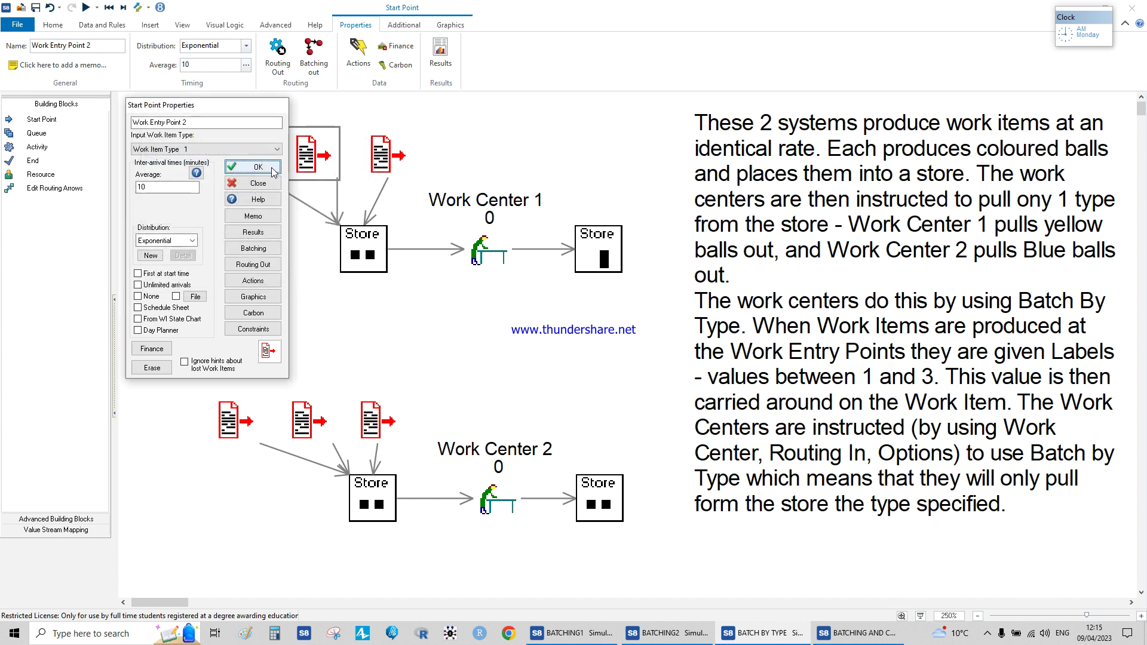
pyautogui.click(264, 187)
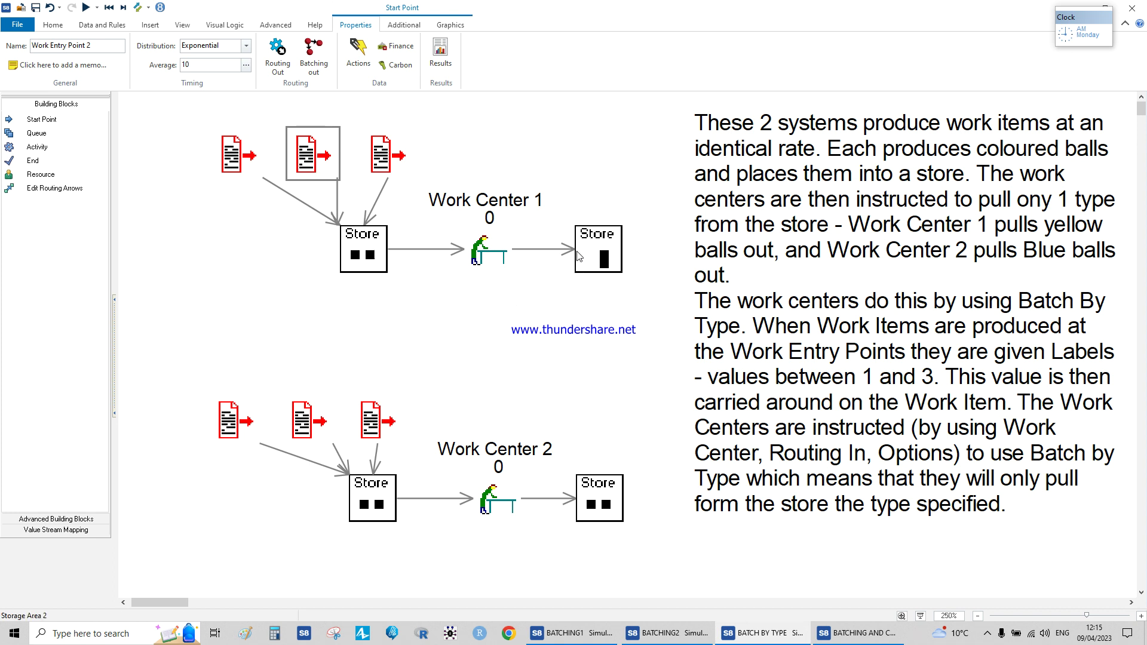
# Open Work Center 1's batch-by-type label details, showing the fixed value 3
pyautogui.click(484, 251)
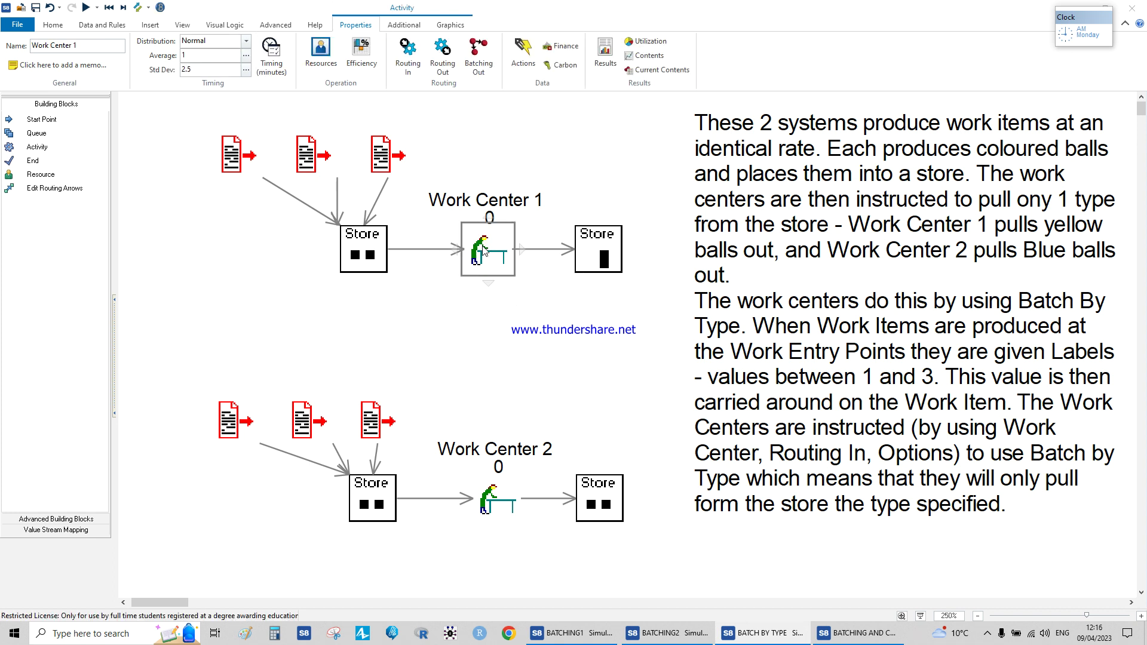
pyautogui.doubleClick(484, 251)
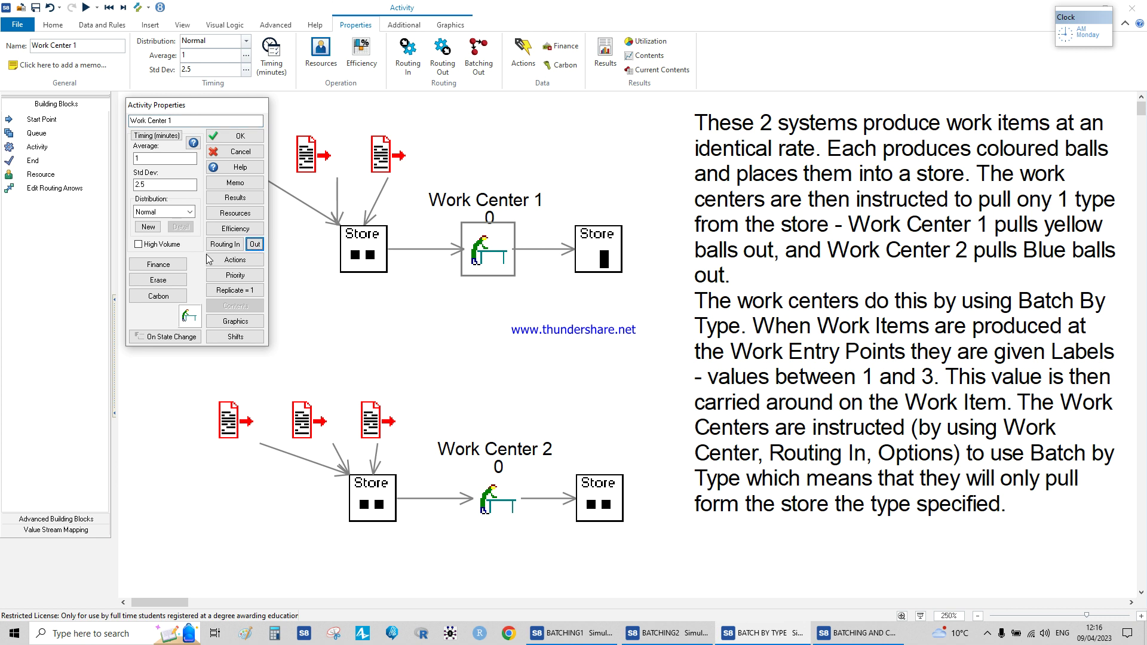
pyautogui.click(223, 245)
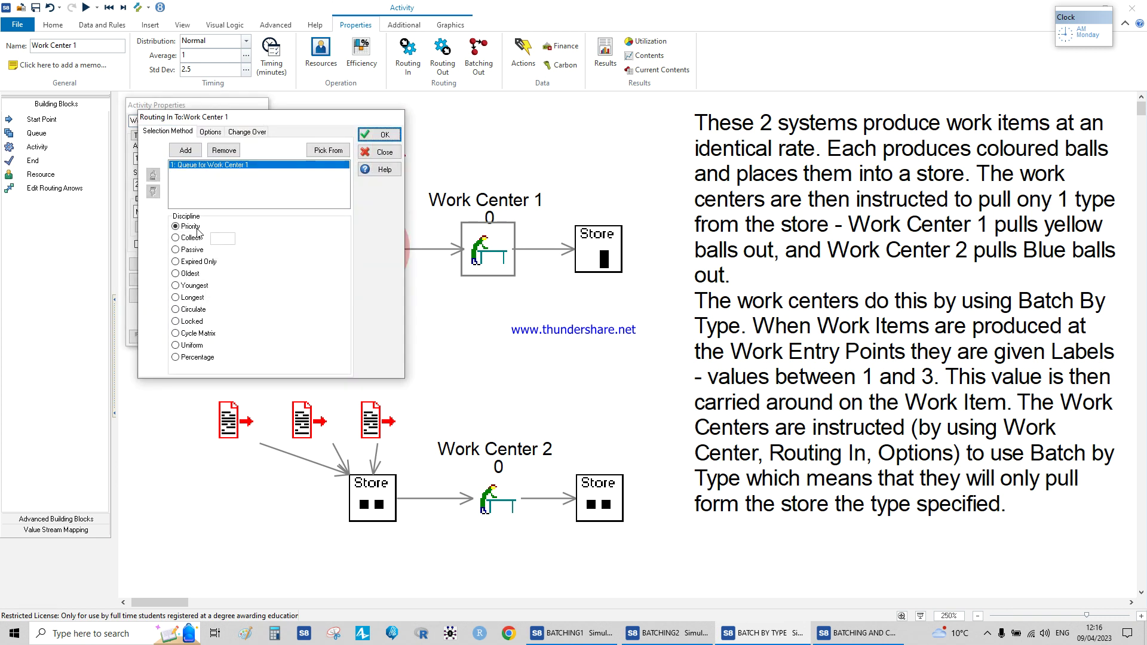
pyautogui.click(213, 132)
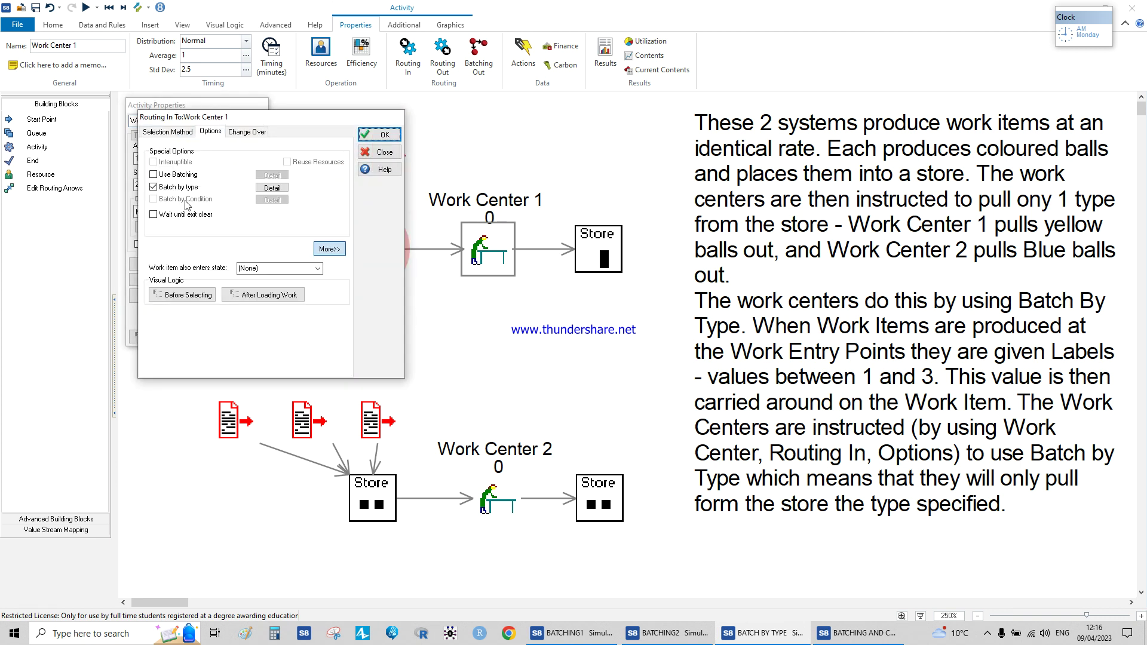
pyautogui.click(261, 189)
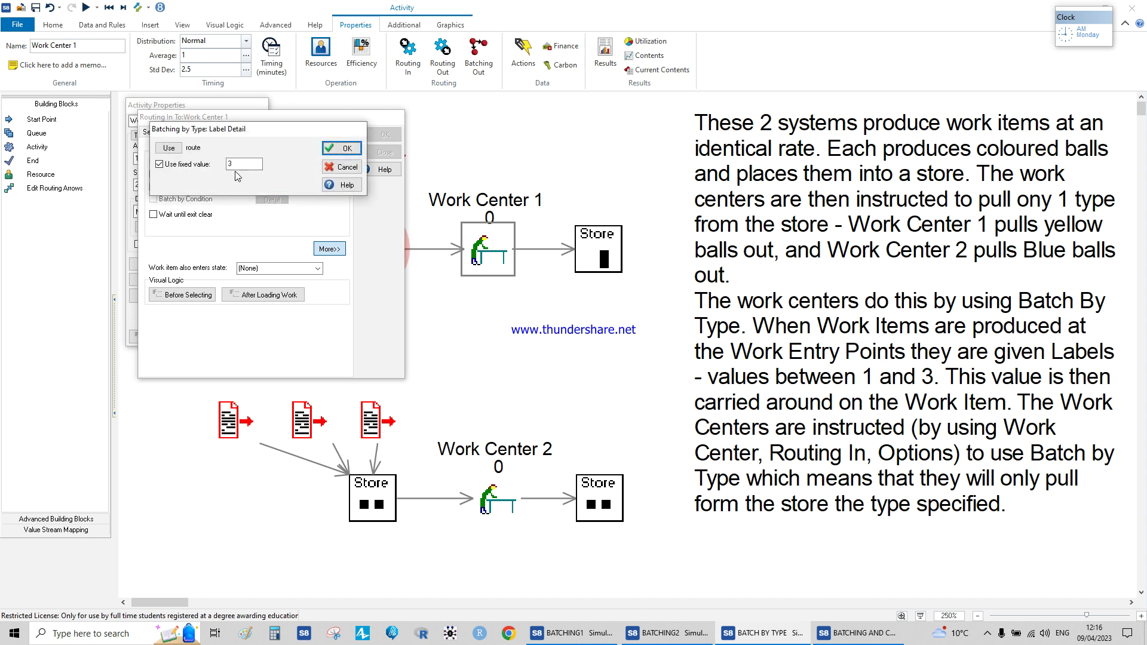
pyautogui.click(241, 165)
# Check the route label used for batching, close all dialogs, and lower the run speed
pyautogui.click(169, 148)
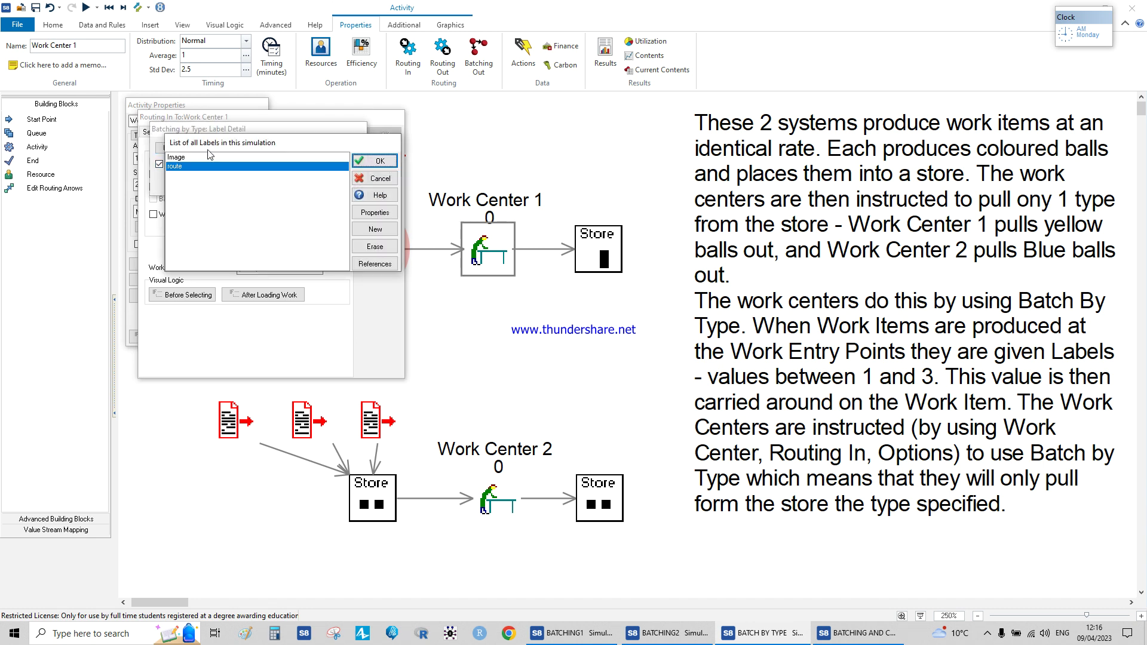
pyautogui.click(371, 180)
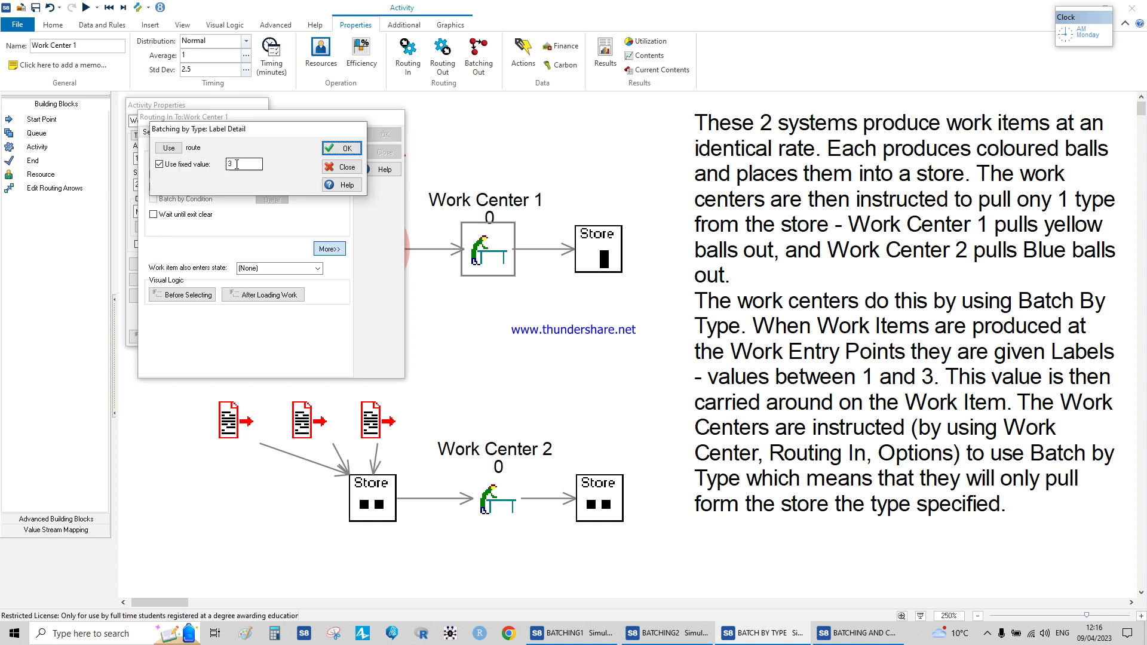
pyautogui.click(341, 169)
pyautogui.click(360, 154)
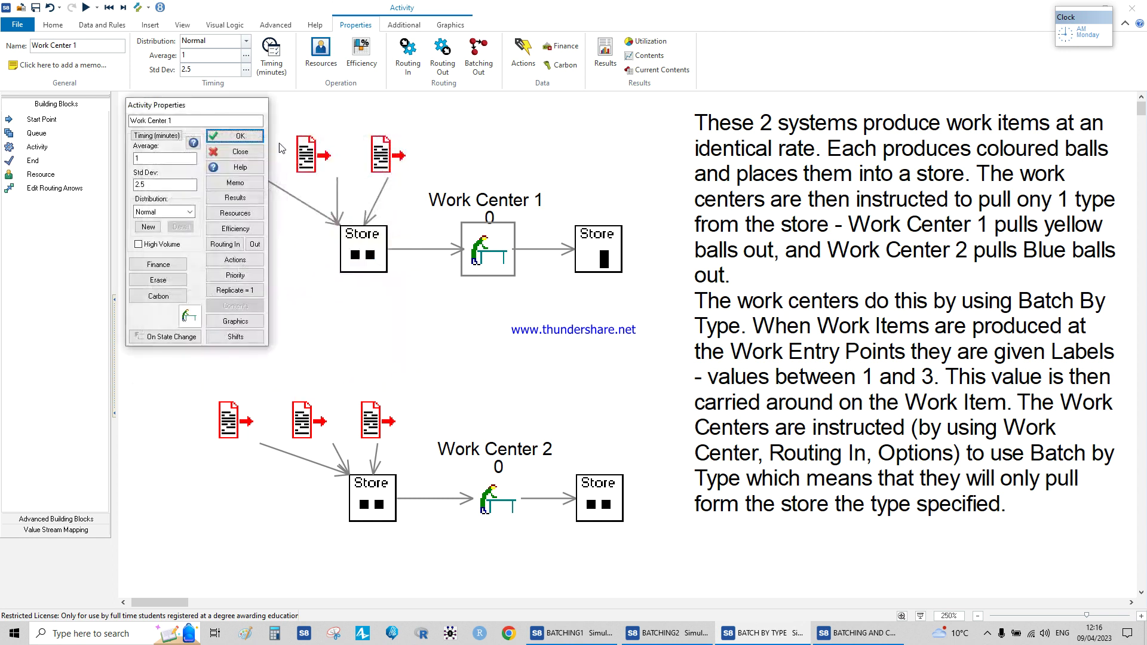
pyautogui.click(254, 153)
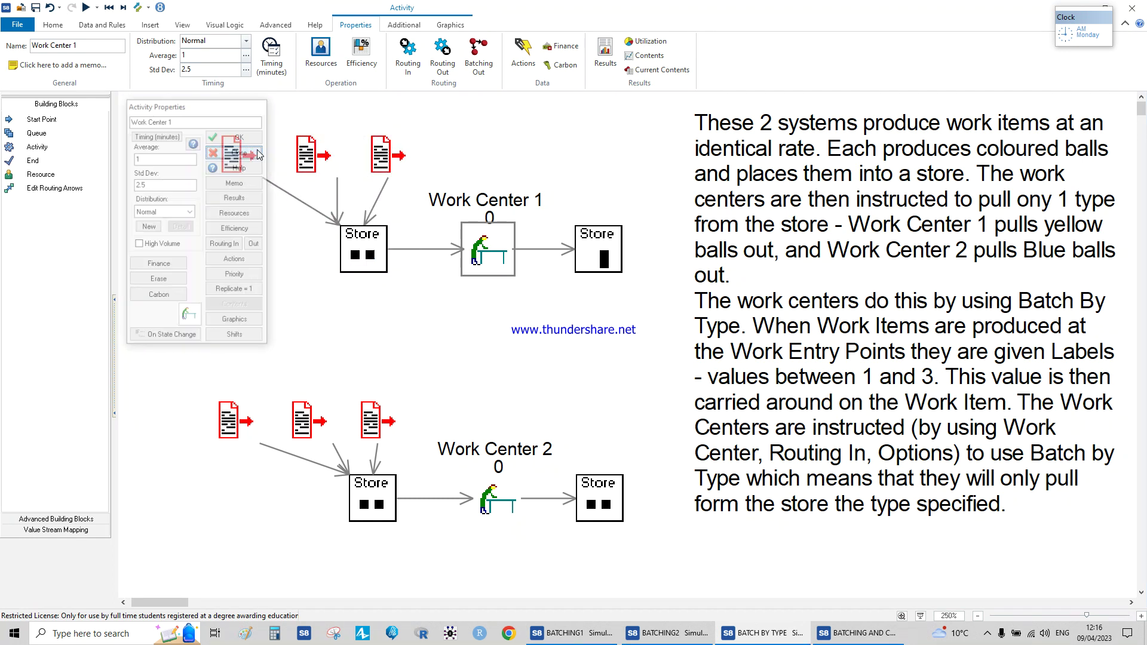
pyautogui.click(55, 25)
pyautogui.moveTo(138, 68); pyautogui.dragTo(108, 67)
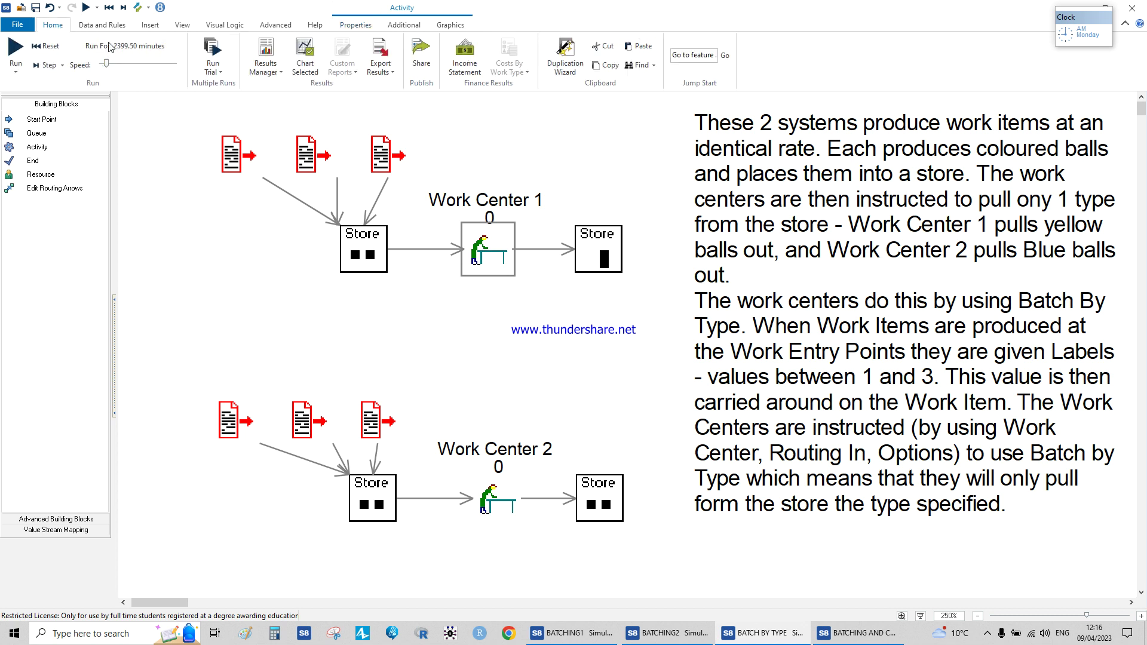
# Run the batch-by-type simulation with F9, then stop and reset it
pyautogui.press('F9')
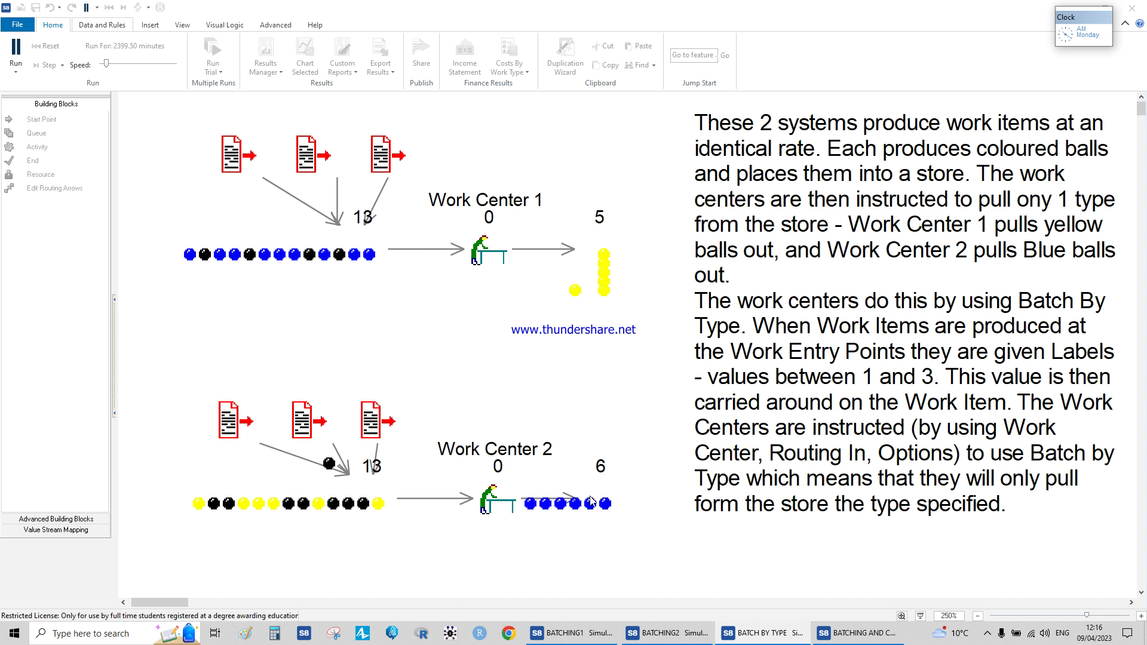
pyautogui.click(88, 8)
pyautogui.click(109, 8)
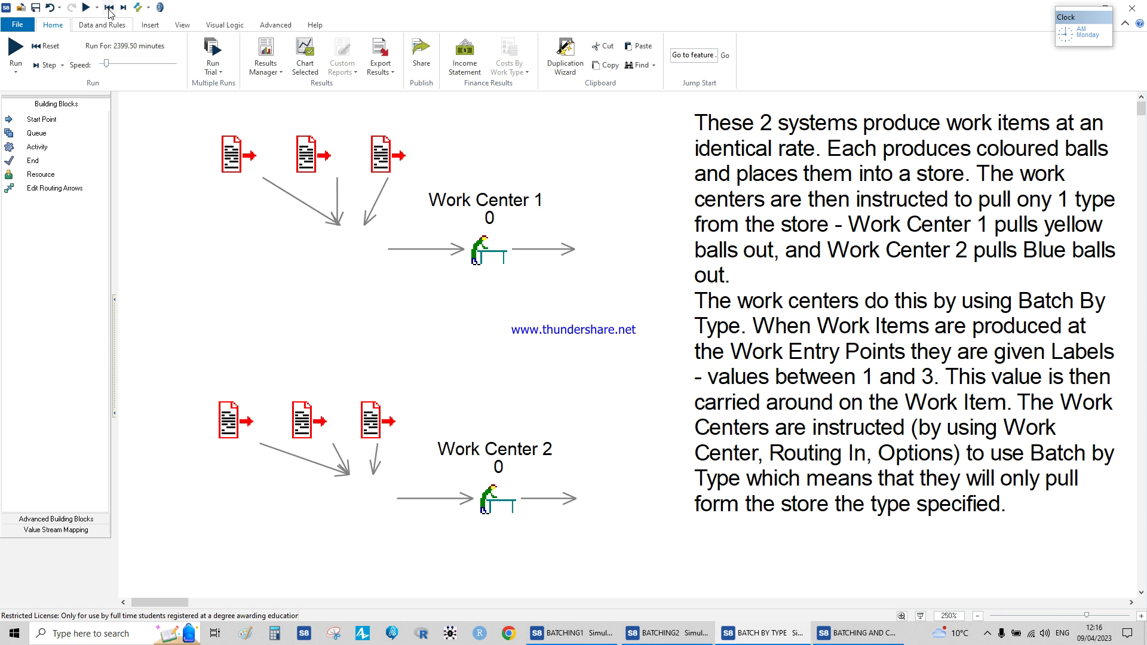
pyautogui.click(863, 636)
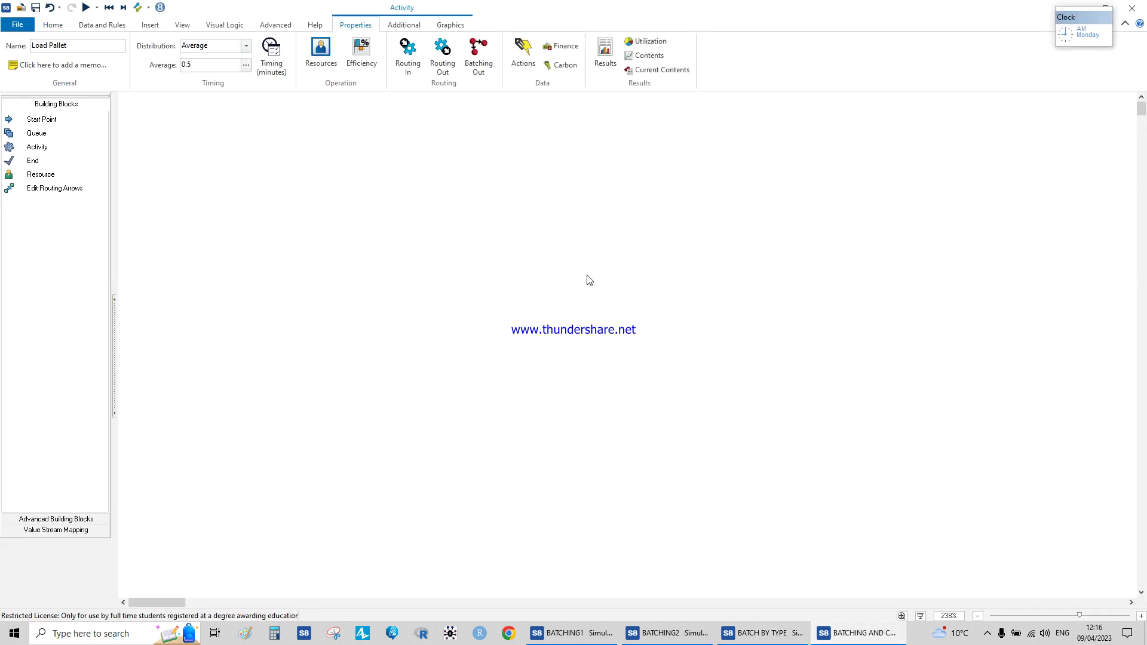
# Reset the pallet load and unload model
pyautogui.scroll(1, 549, 307)
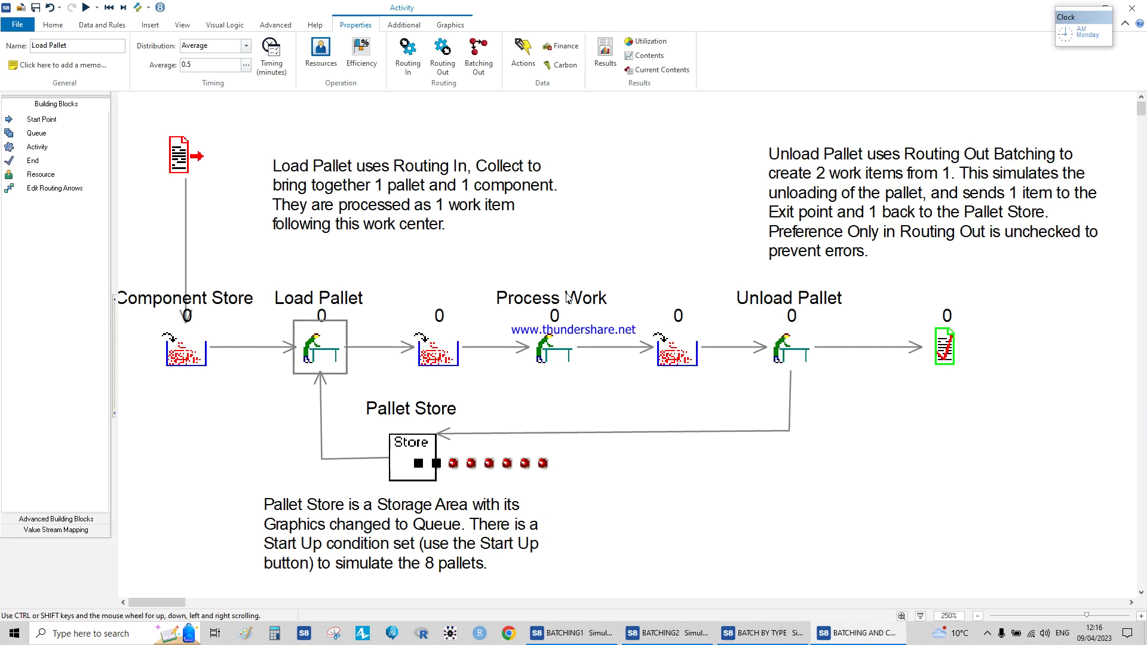
pyautogui.scroll(-1, 568, 297)
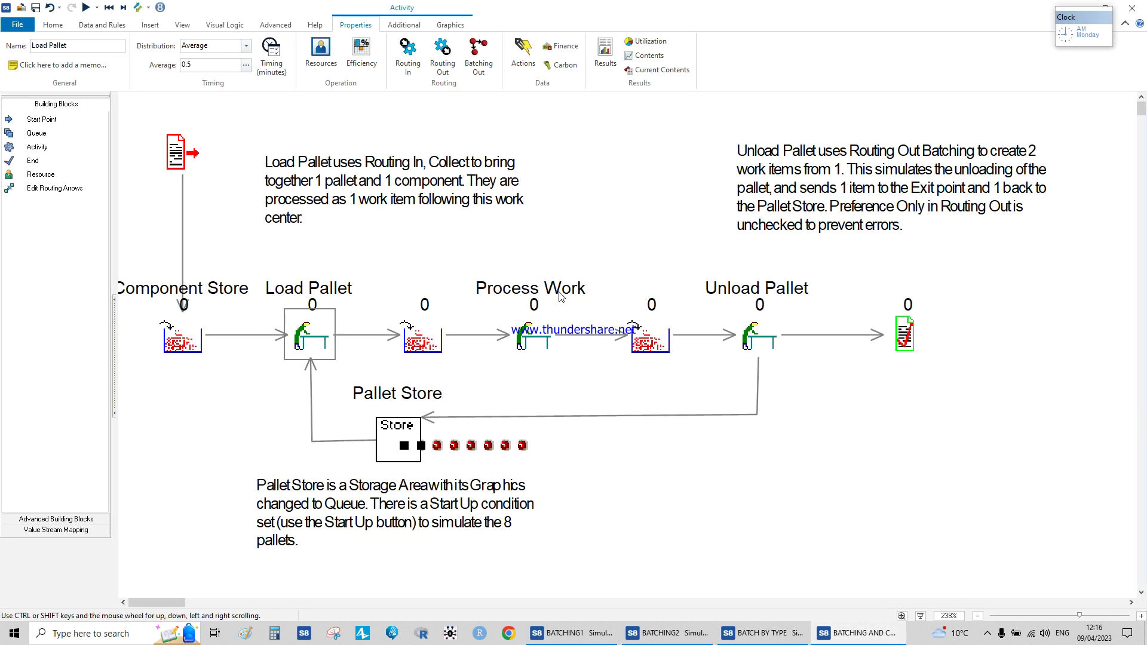
pyautogui.click(140, 8)
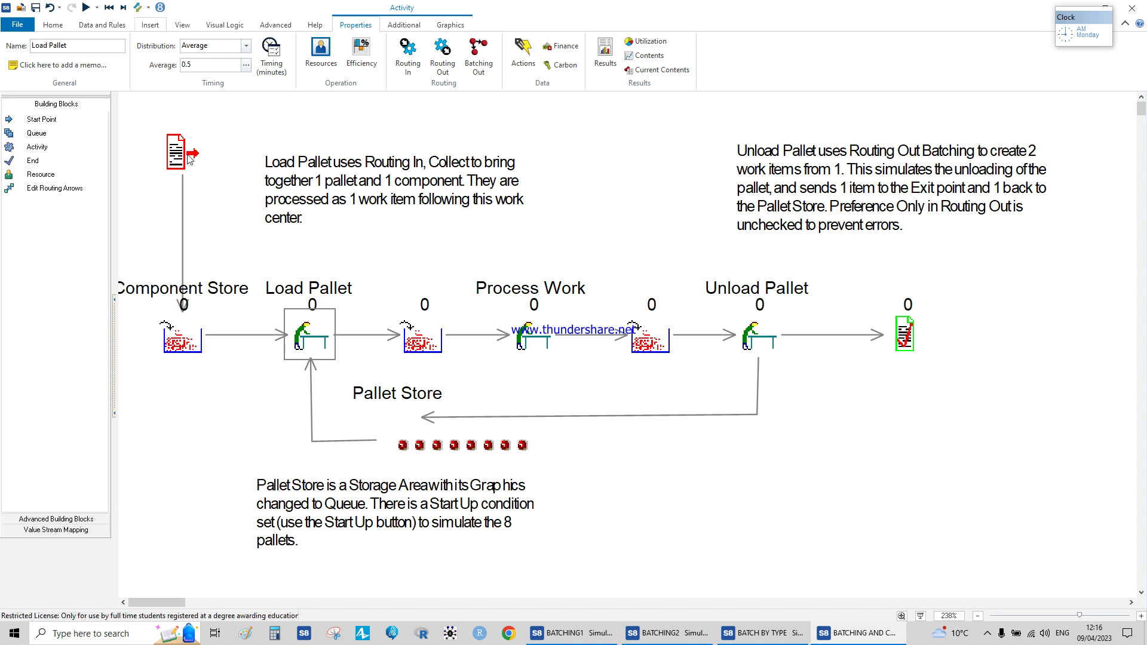
pyautogui.click(138, 11)
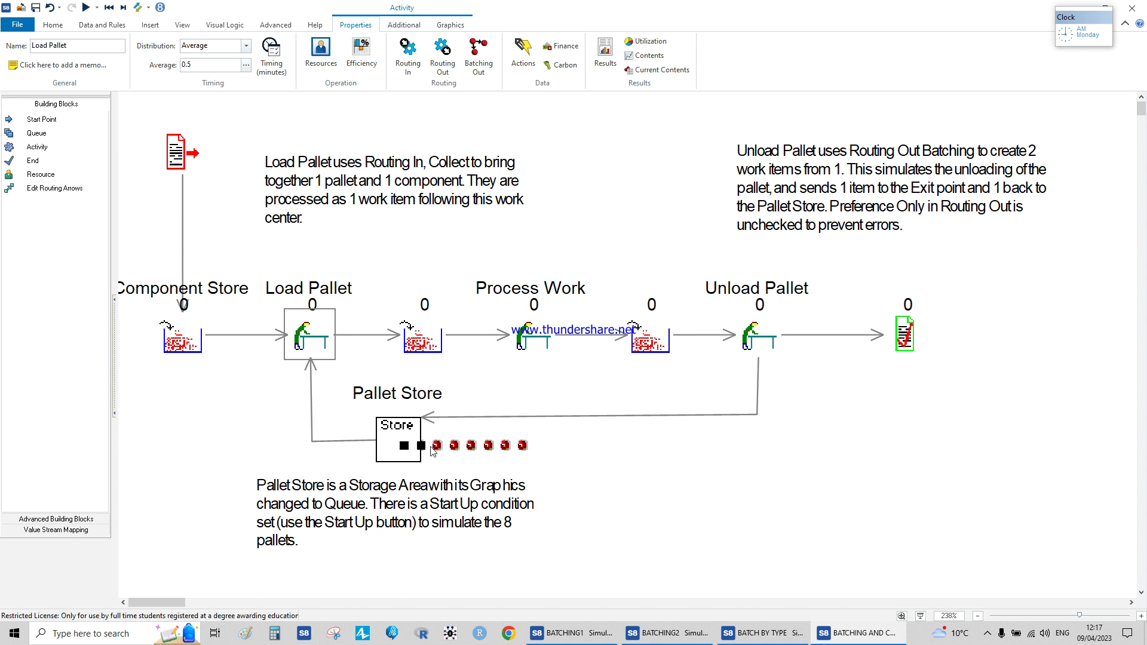
# Confirm the Pallet Store starts with 8 pallets, then open Load Pallet's properties
pyautogui.doubleClick(396, 445)
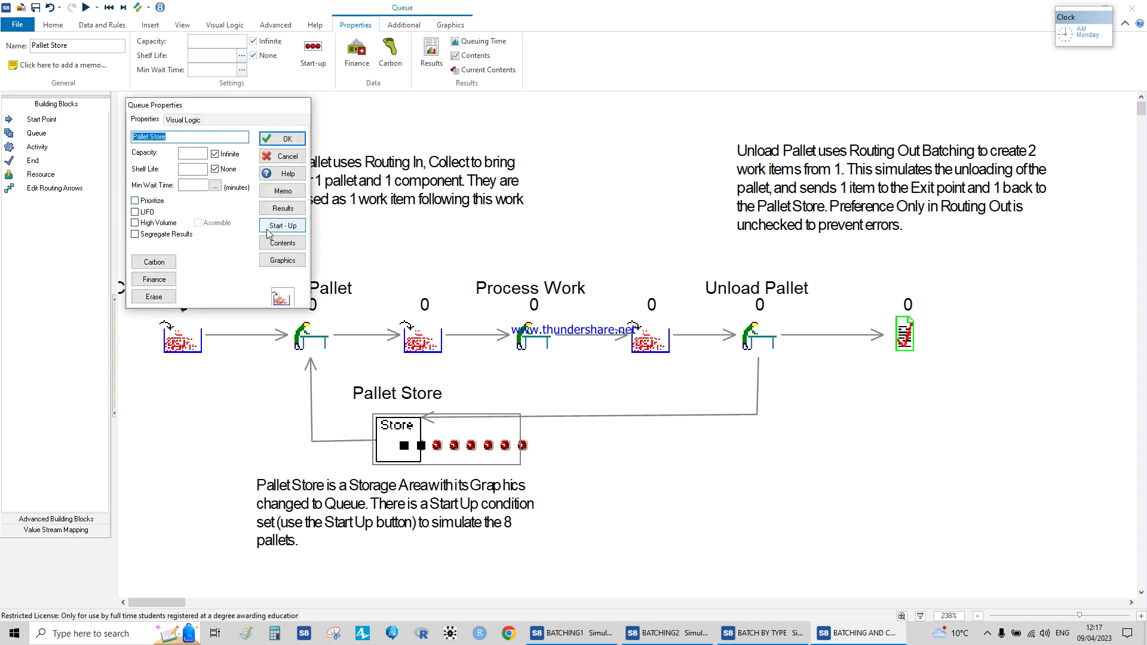
pyautogui.click(282, 225)
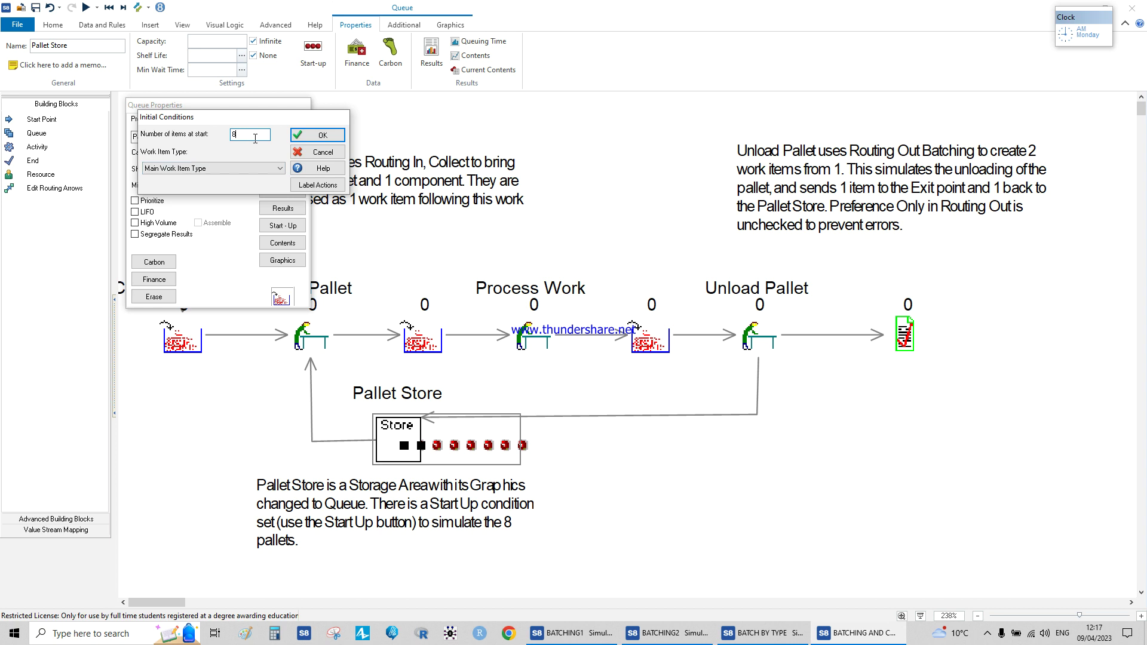
pyautogui.click(318, 135)
pyautogui.click(282, 138)
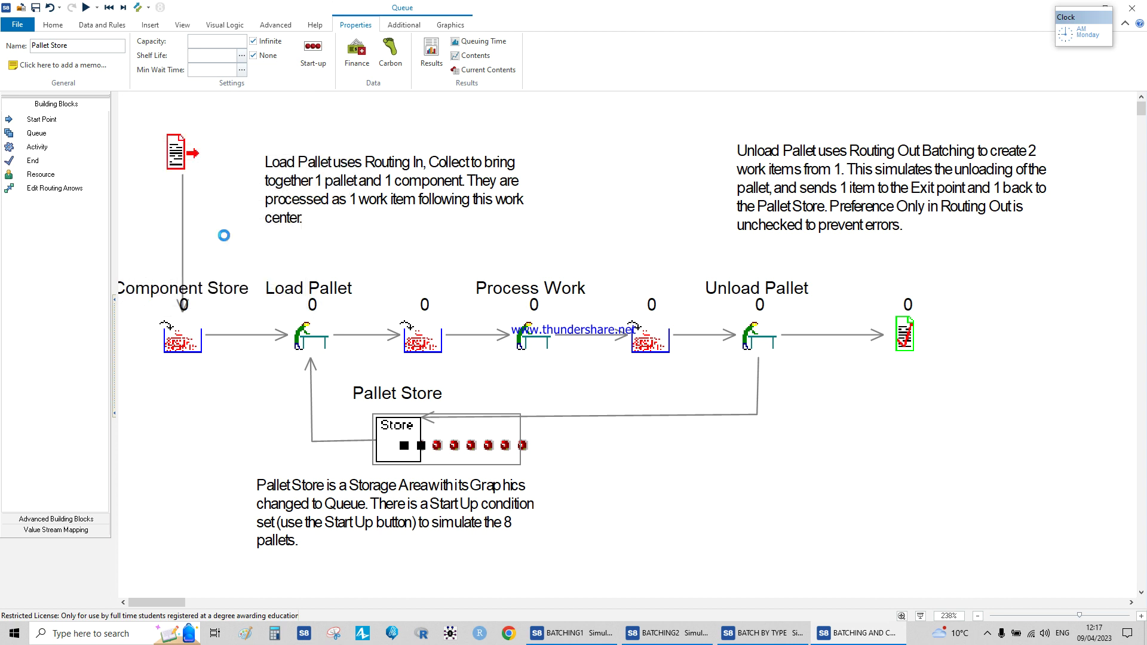
pyautogui.click(267, 433)
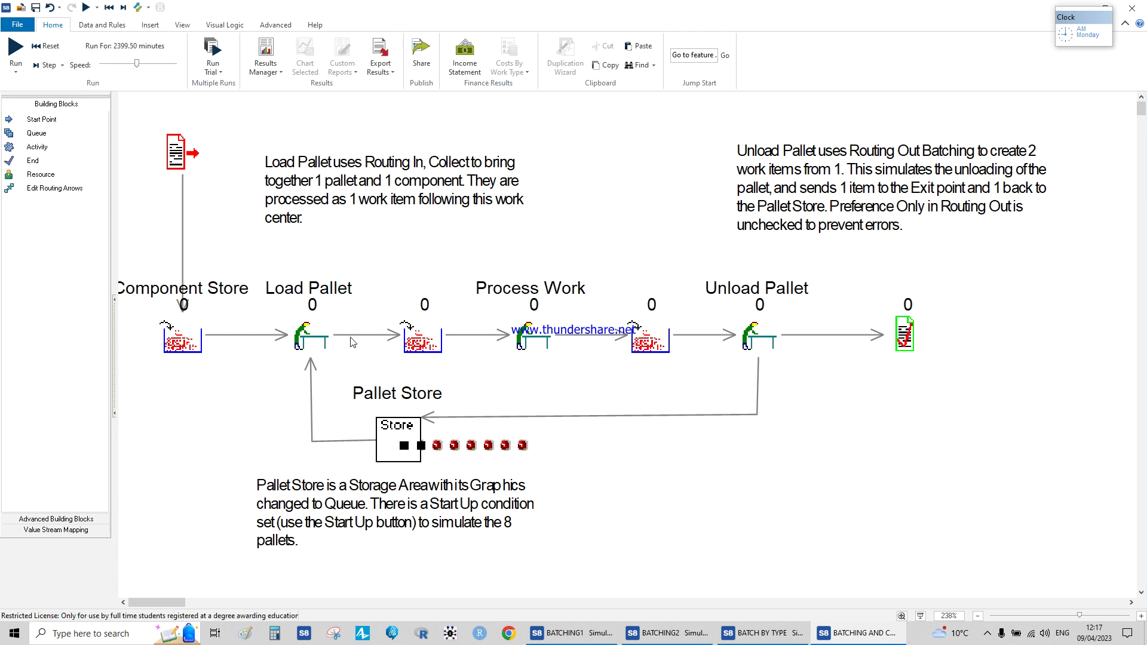
pyautogui.doubleClick(311, 336)
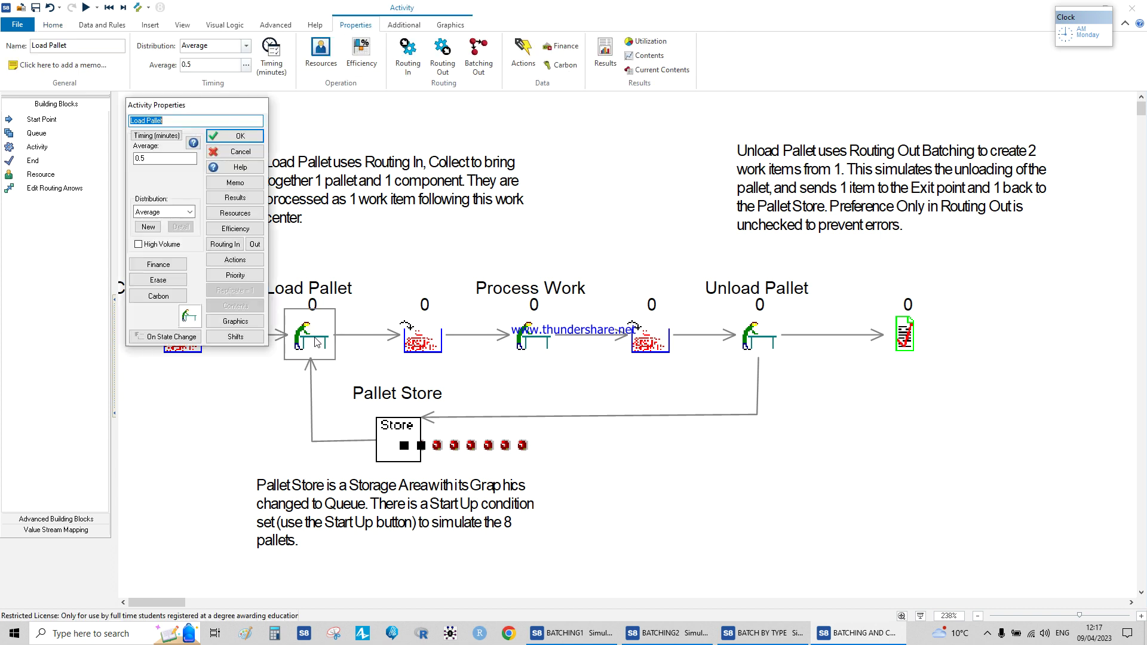
# Inspect Load Pallet's Collect routing from Component Store and Pallet Store twice, then open Unload Pallet
pyautogui.click(226, 247)
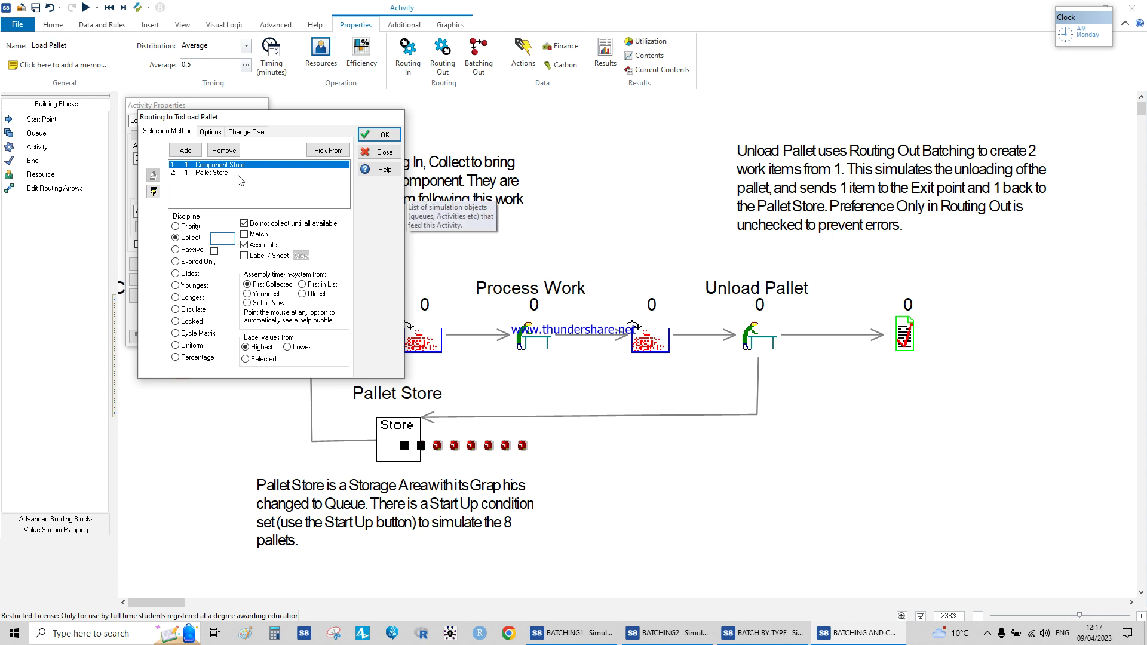
pyautogui.click(379, 152)
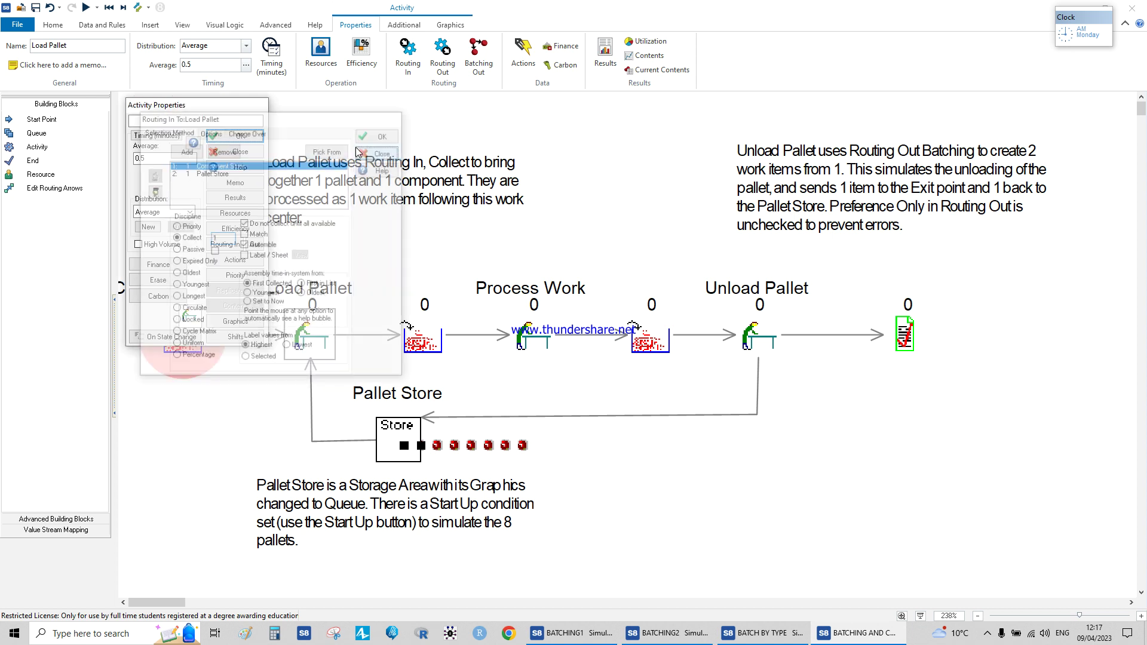
pyautogui.click(247, 154)
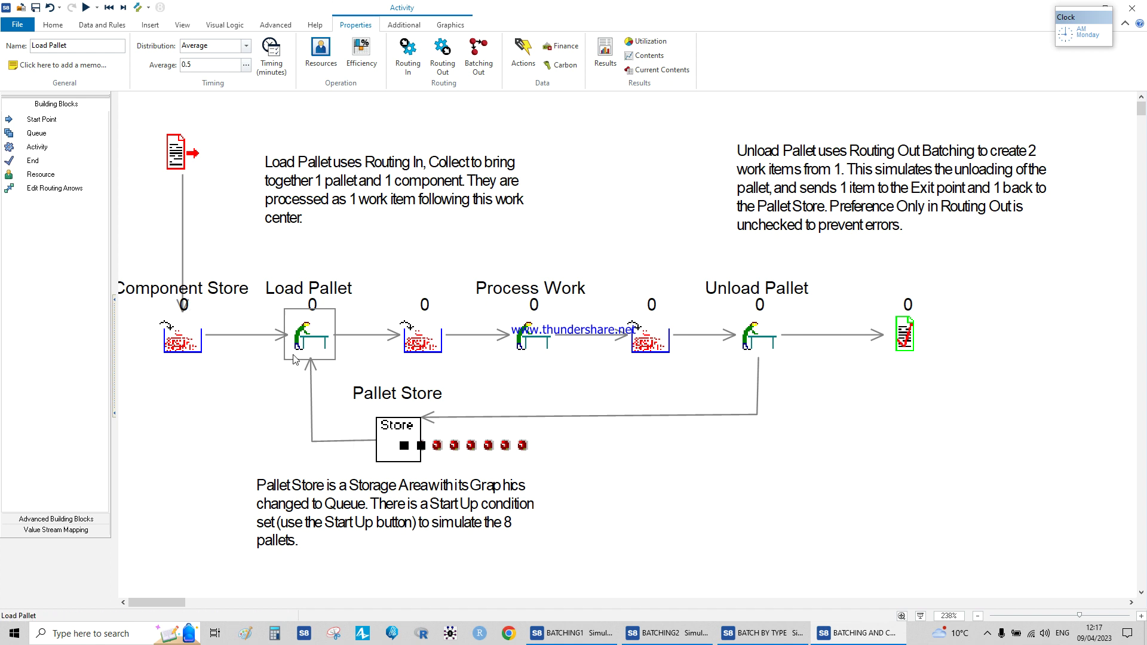
pyautogui.doubleClick(328, 339)
pyautogui.click(222, 244)
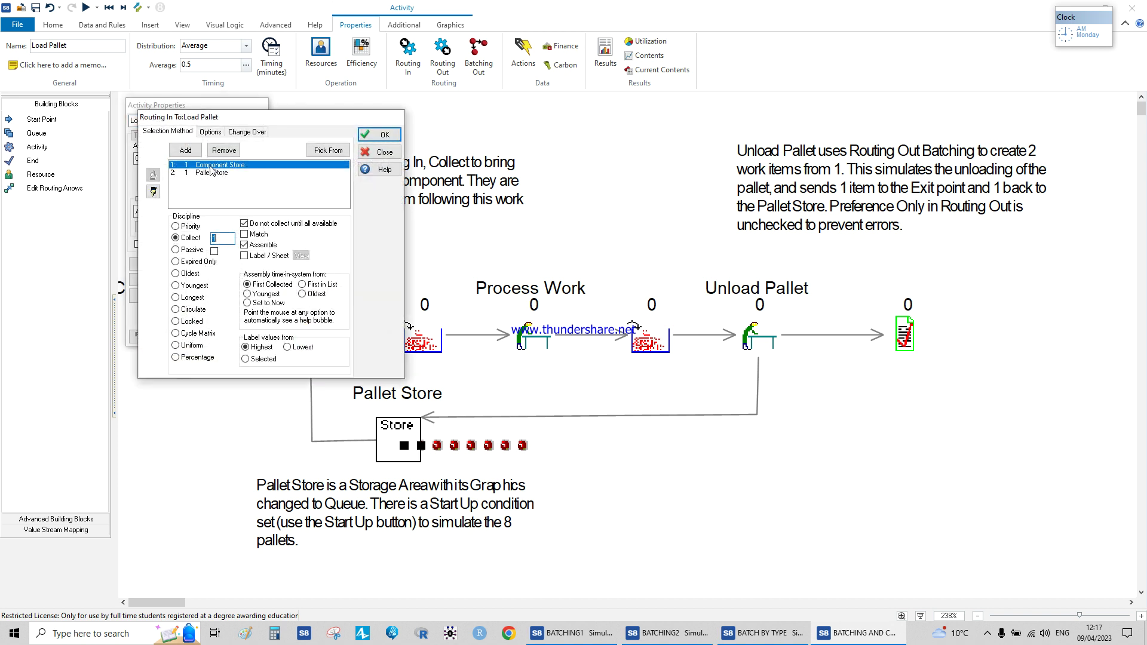
pyautogui.click(380, 152)
pyautogui.click(236, 151)
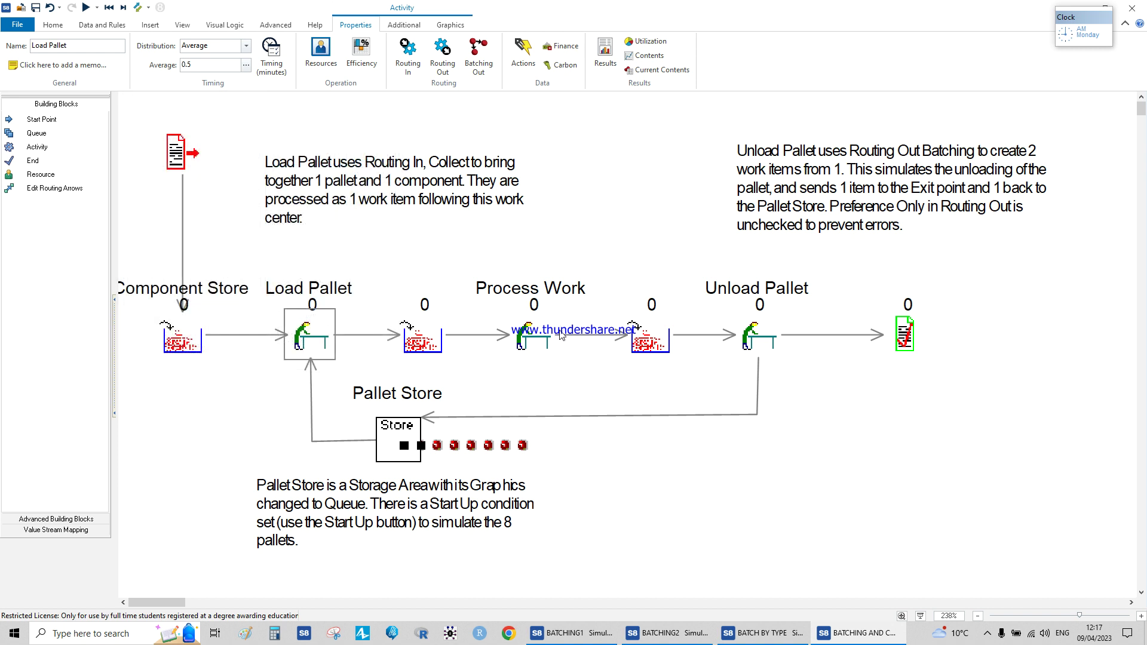
pyautogui.doubleClick(765, 343)
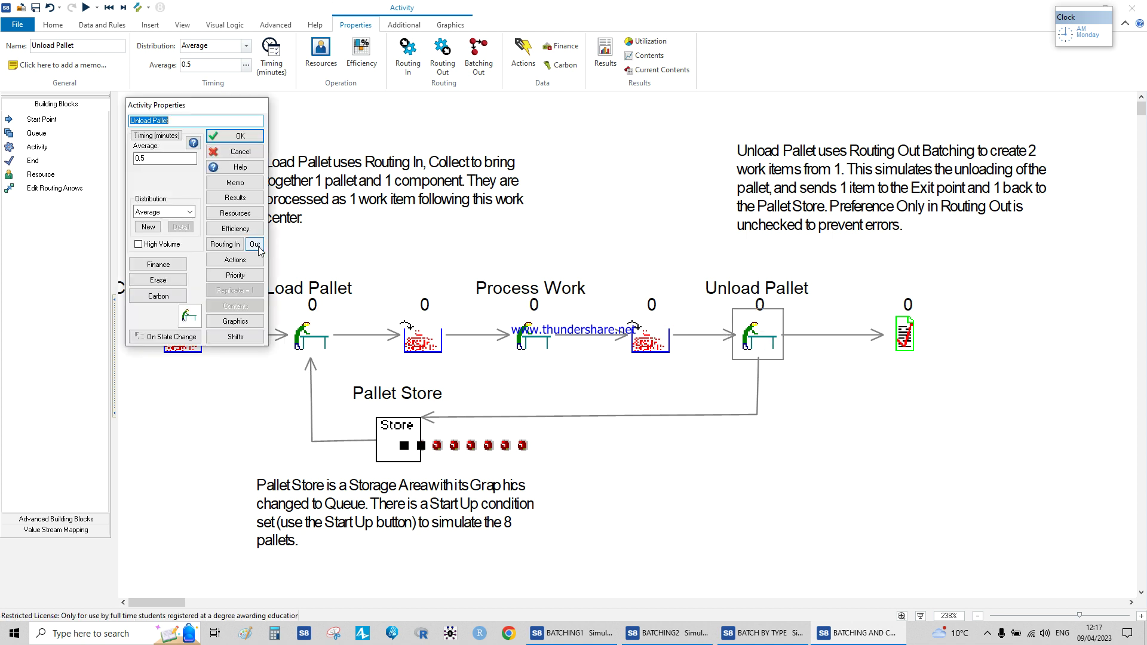
pyautogui.click(256, 245)
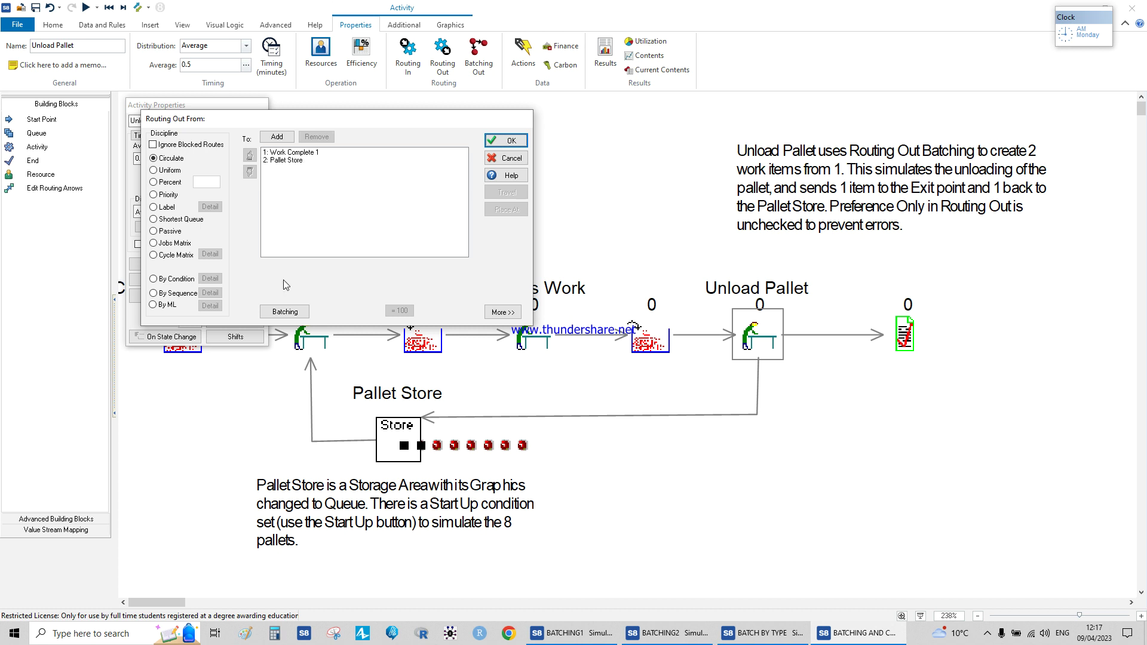
pyautogui.click(285, 311)
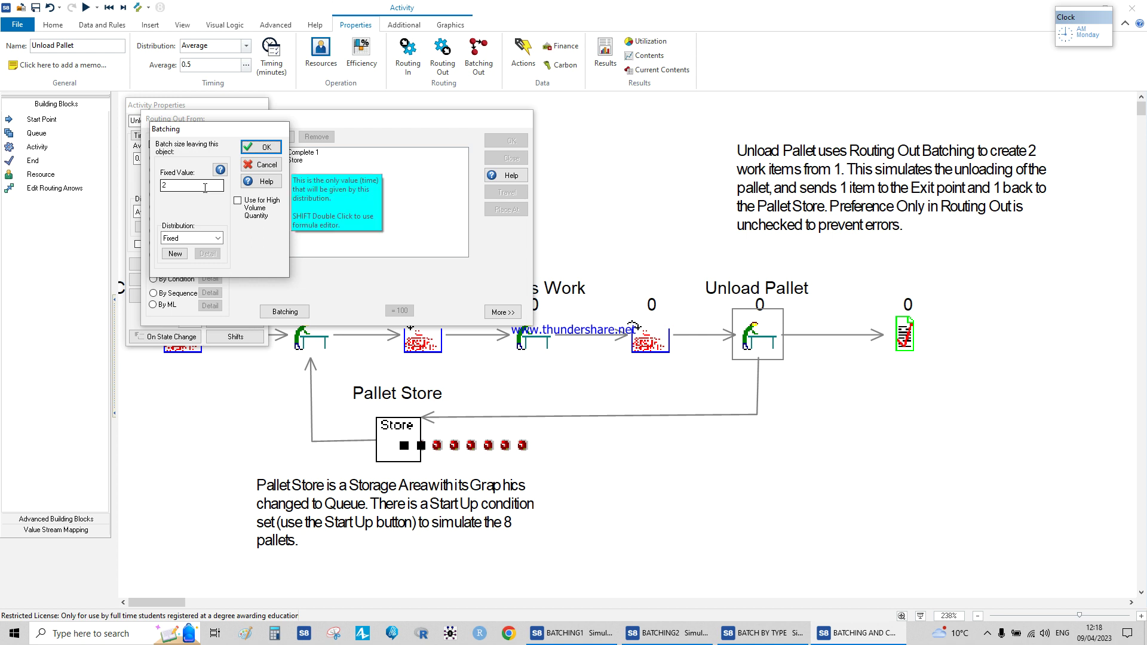
pyautogui.click(261, 166)
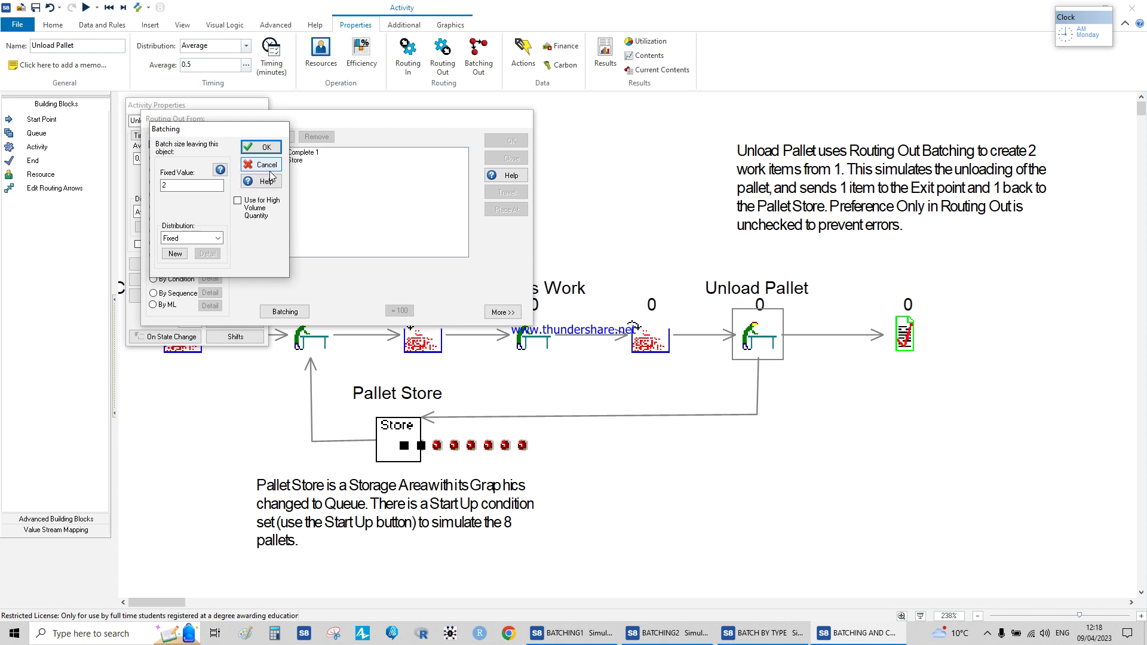
pyautogui.click(505, 159)
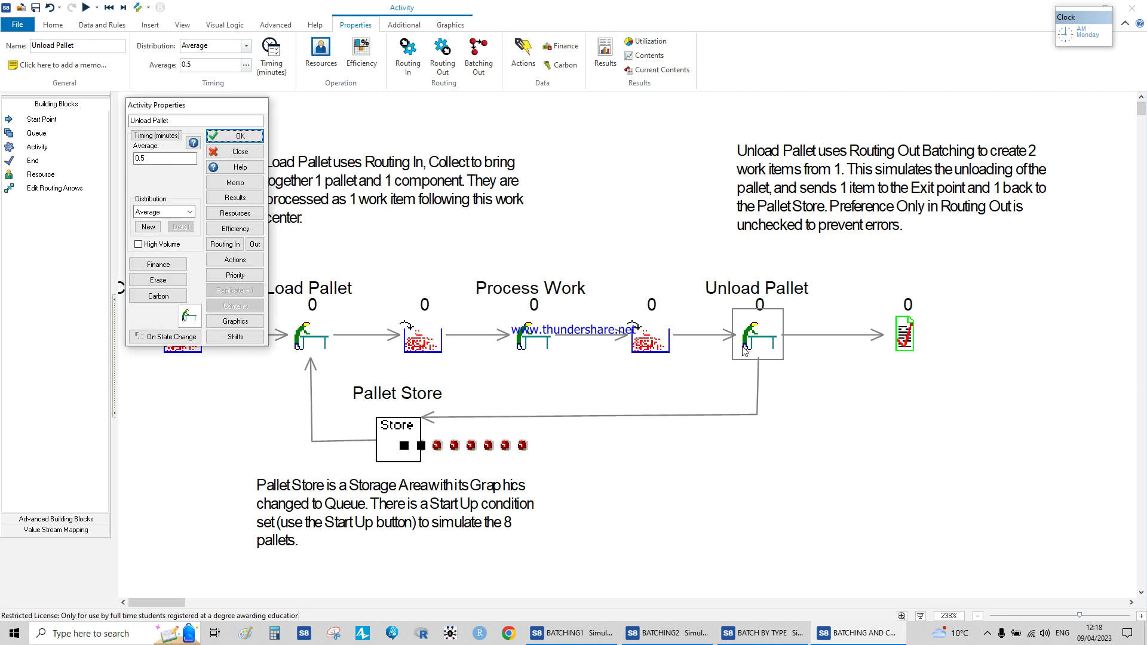
pyautogui.click(239, 151)
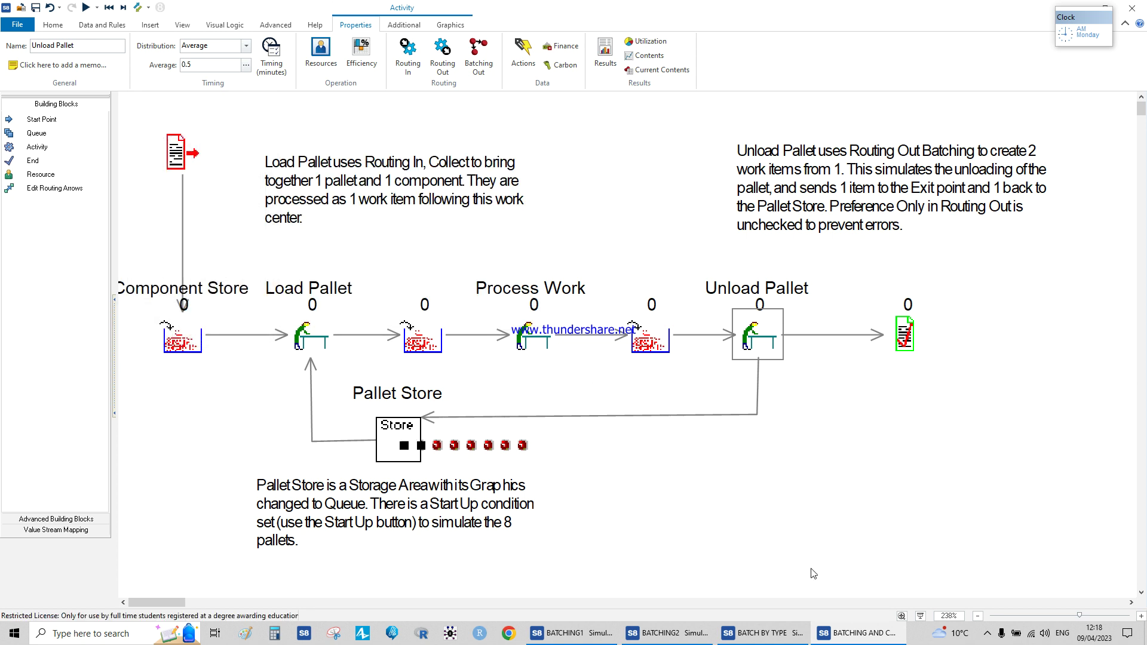
pyautogui.click(987, 633)
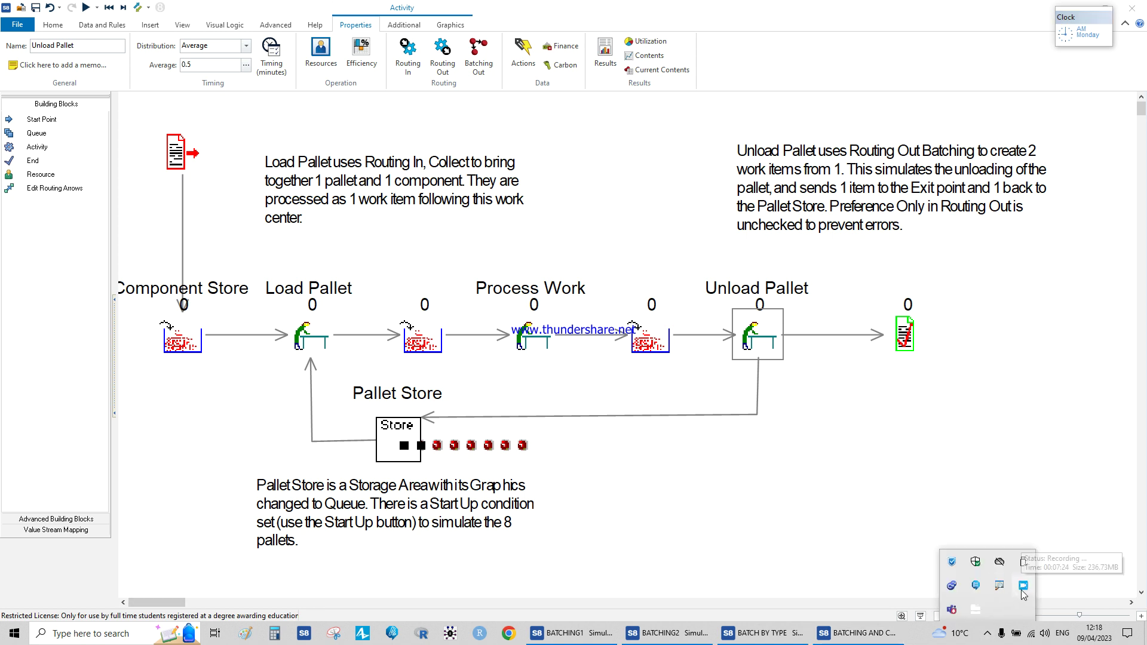
pyautogui.click(898, 505)
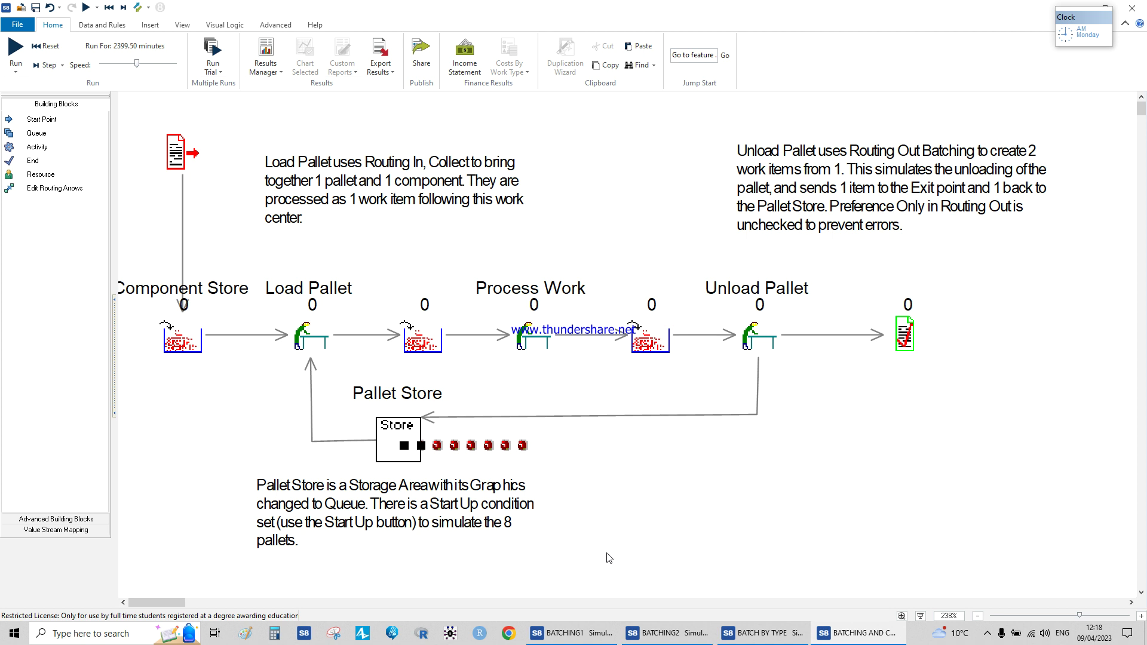
# Switch to the BATCHING1 model and check that Work Center A collects 2 items
pyautogui.click(608, 634)
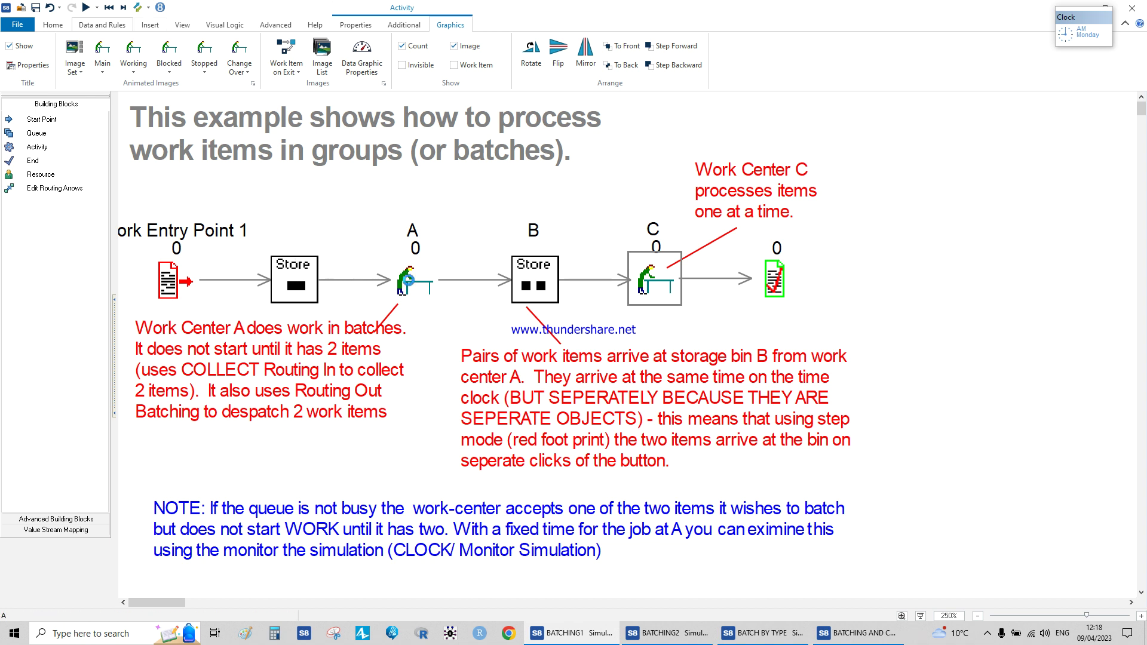
pyautogui.doubleClick(412, 280)
pyautogui.click(225, 245)
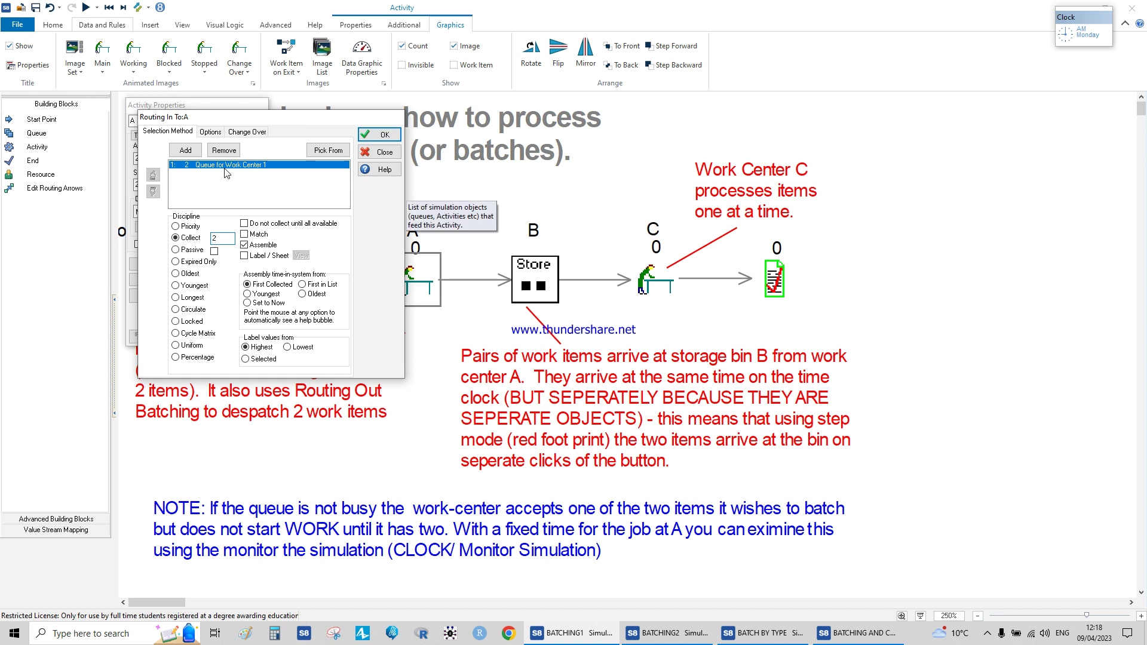
pyautogui.moveTo(264, 123); pyautogui.dragTo(646, 165)
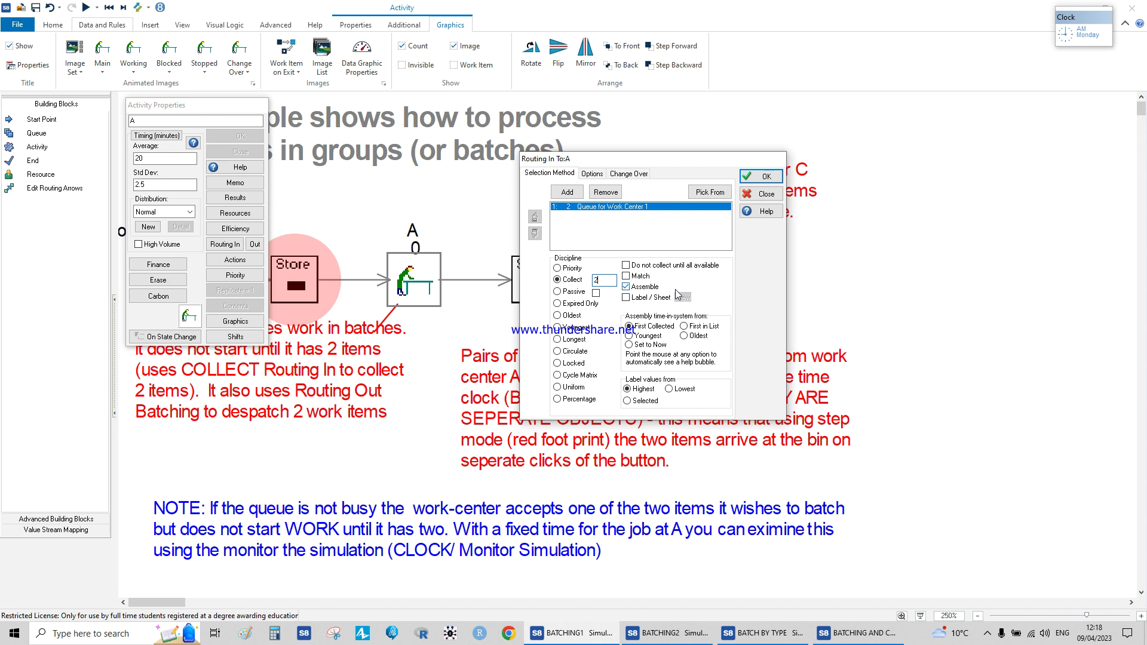
pyautogui.click(761, 176)
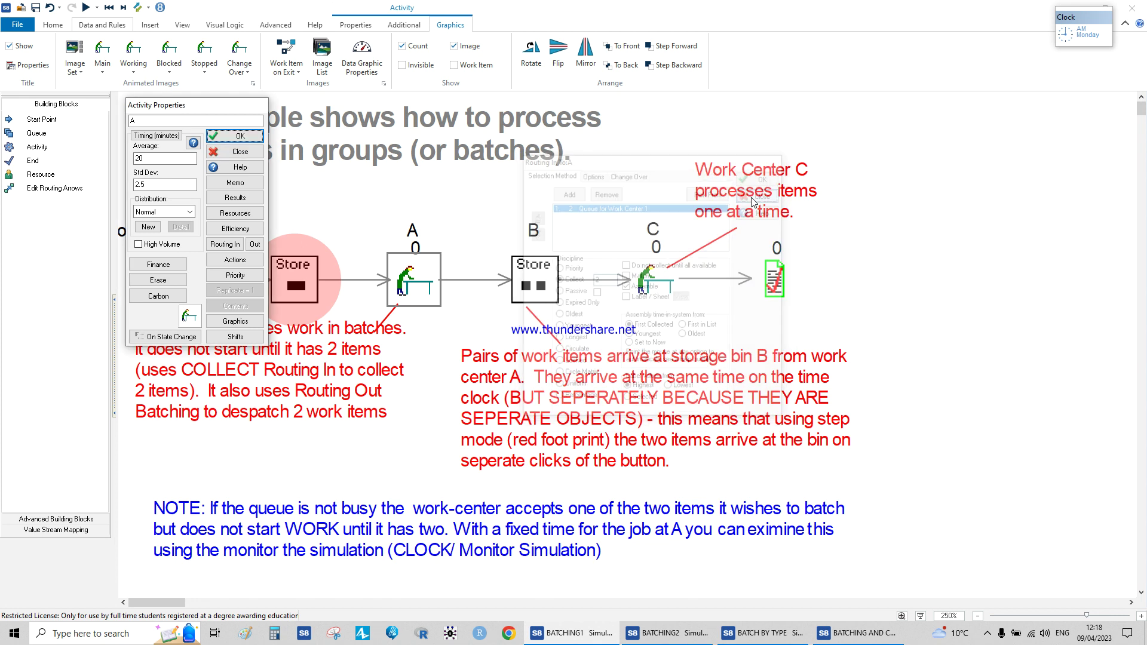
pyautogui.click(262, 154)
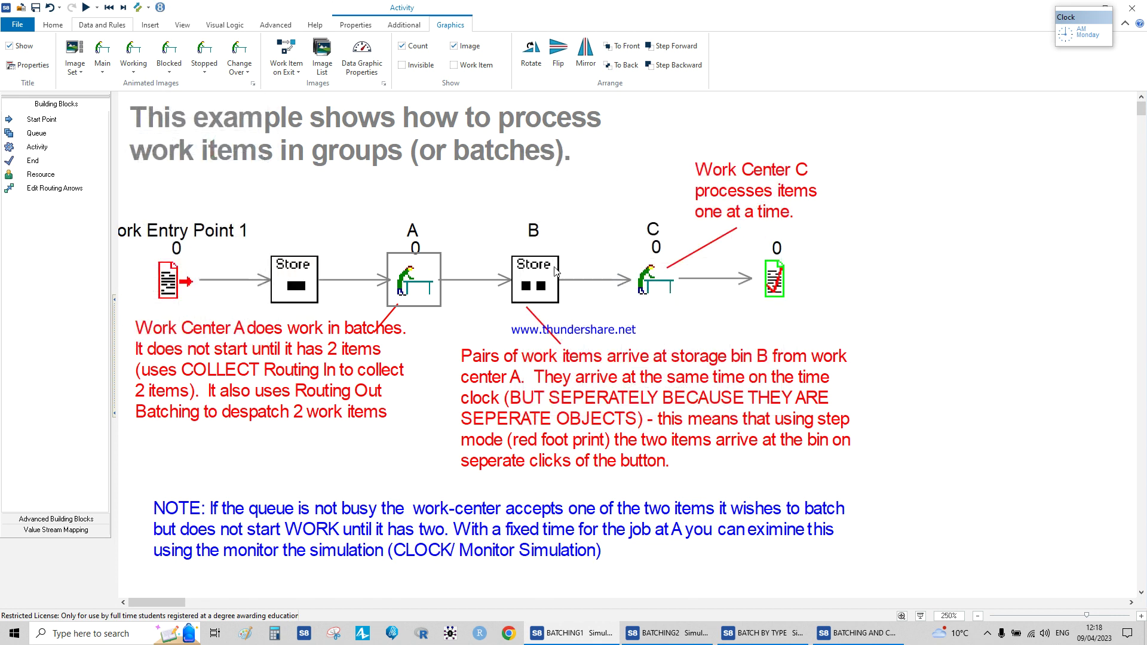
# Check Work Center C's outgoing batch size of 1, then close its properties
pyautogui.doubleClick(653, 283)
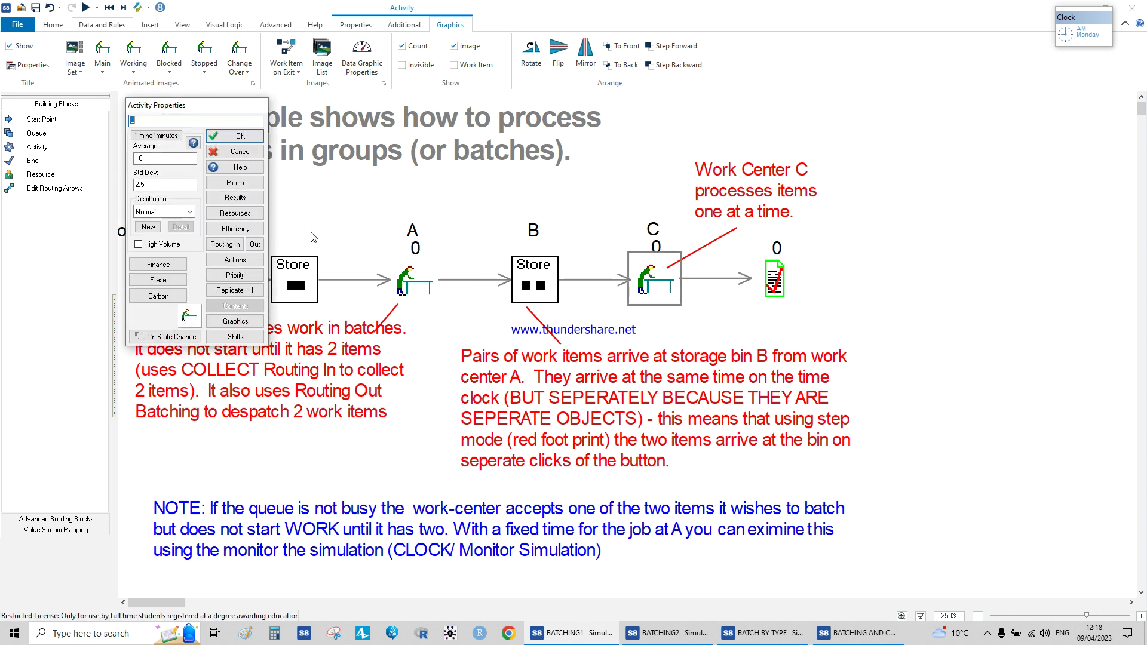
pyautogui.click(249, 243)
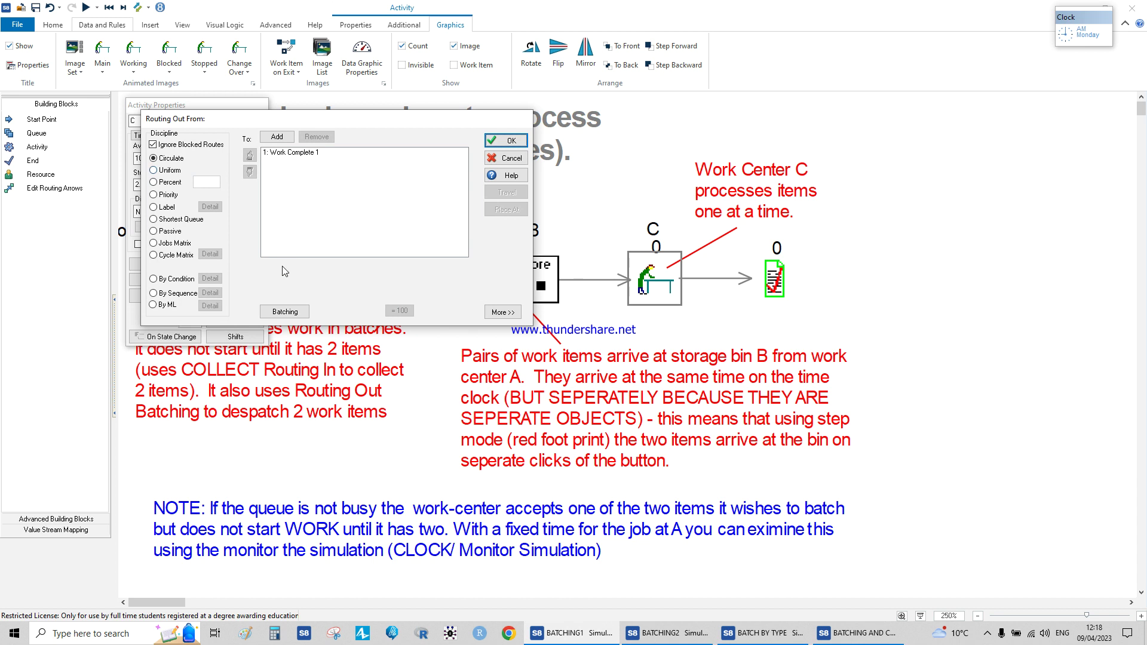
pyautogui.click(281, 307)
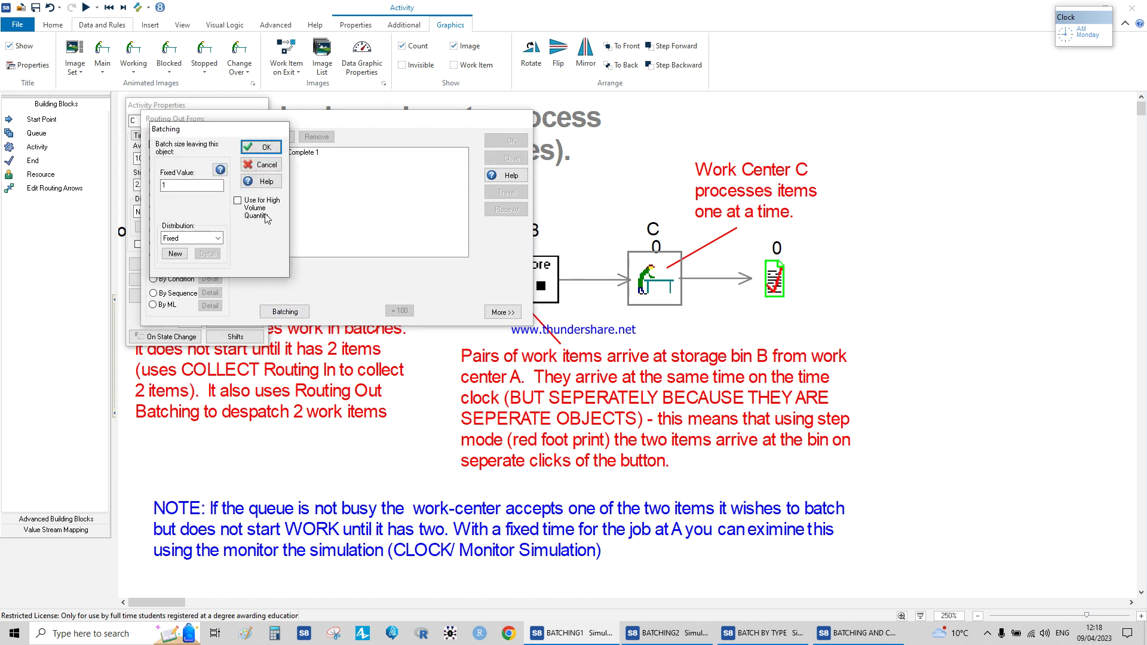
pyautogui.click(261, 164)
pyautogui.click(502, 159)
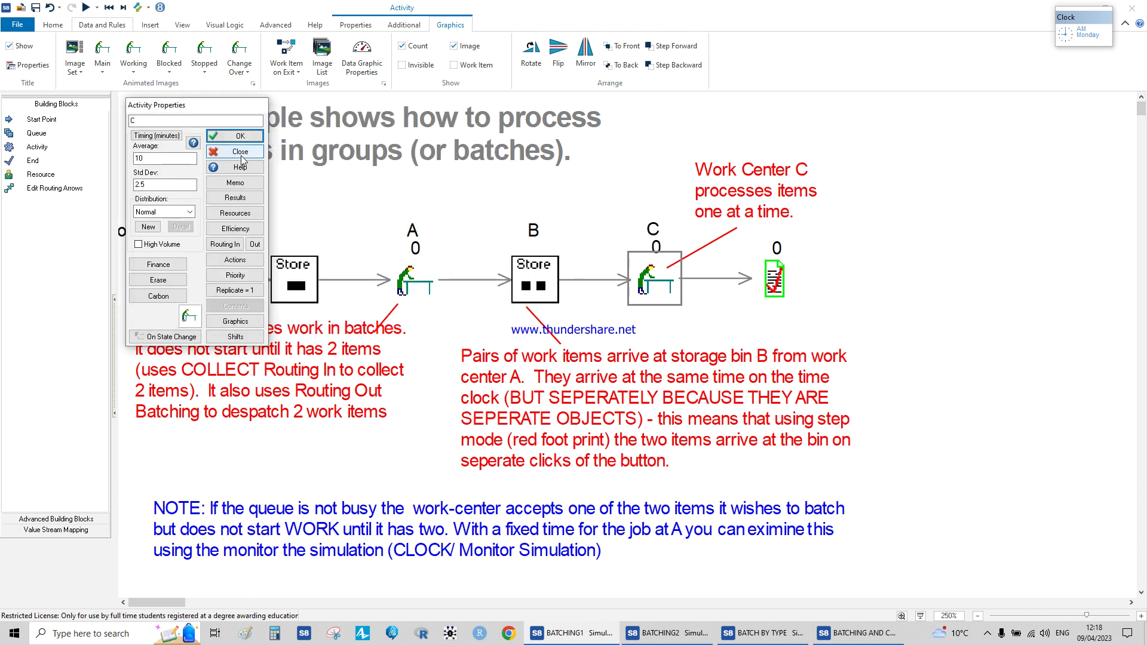
pyautogui.click(246, 156)
# Switch to the BATCHING2 model and check that Work Center A collects 5 items
pyautogui.click(666, 632)
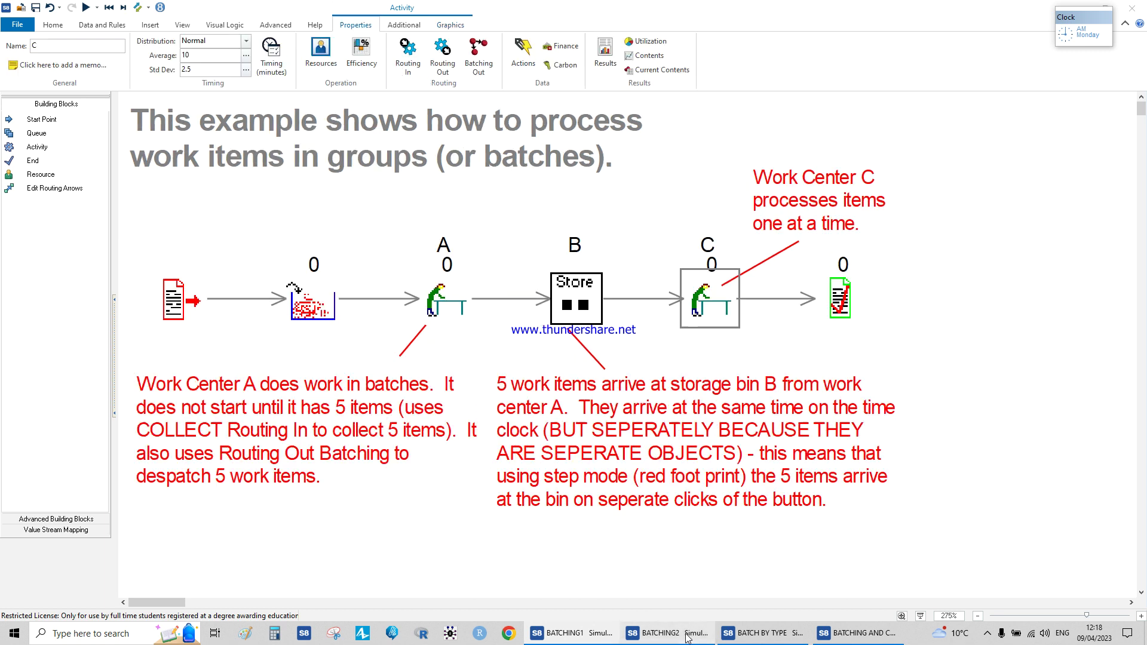
pyautogui.doubleClick(453, 308)
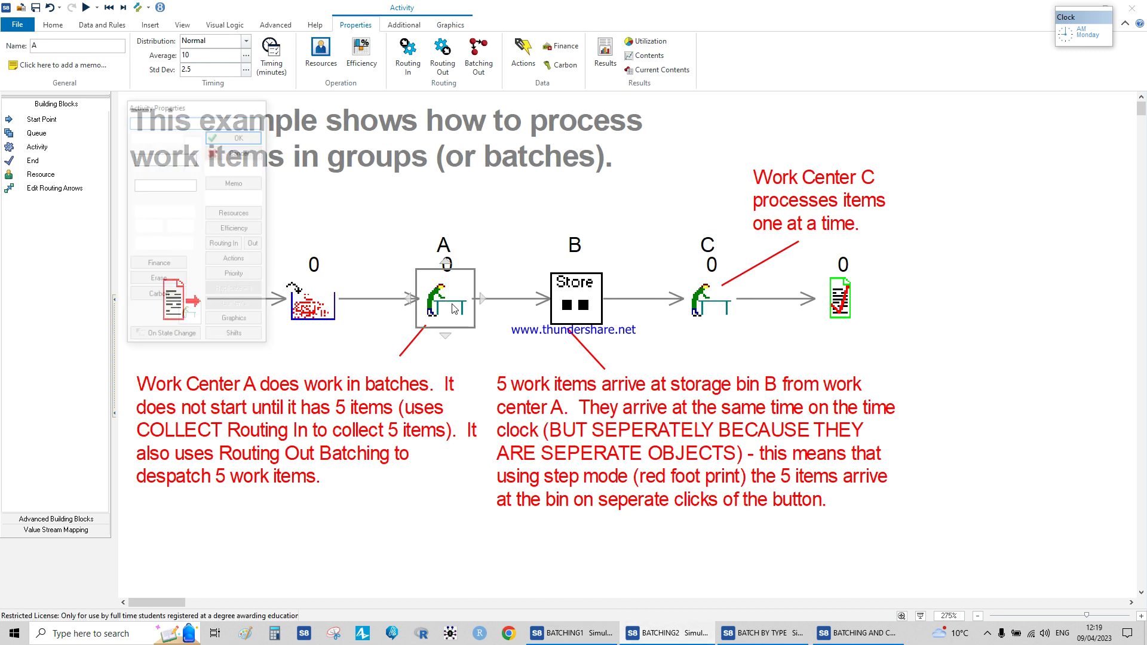
pyautogui.click(221, 244)
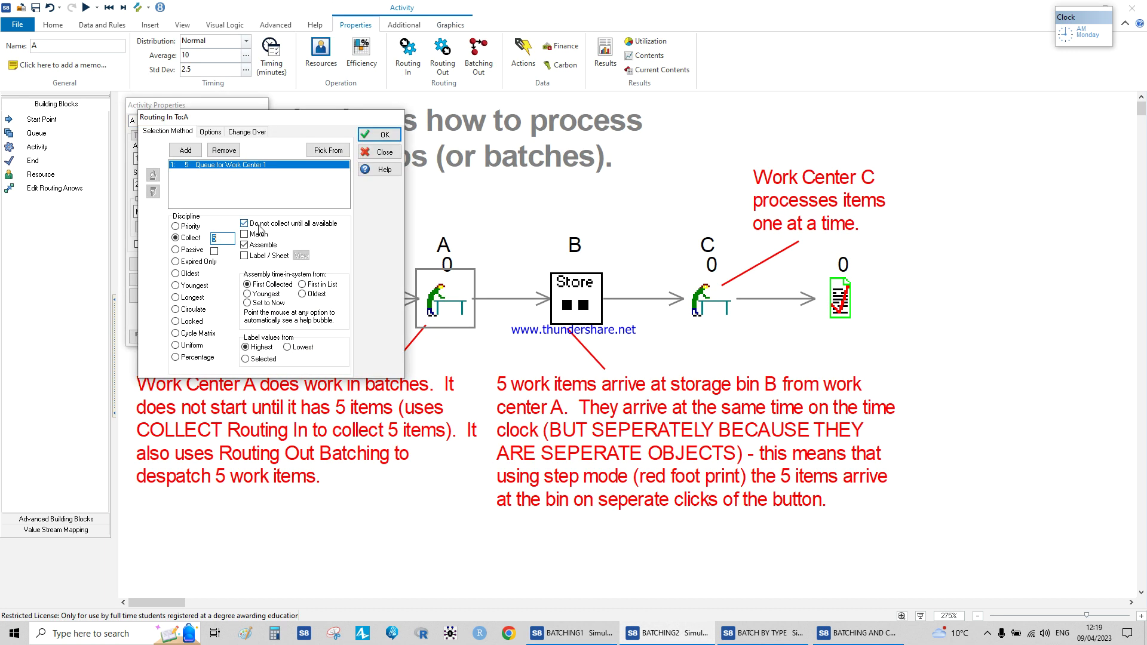
pyautogui.moveTo(272, 244)
pyautogui.click(381, 152)
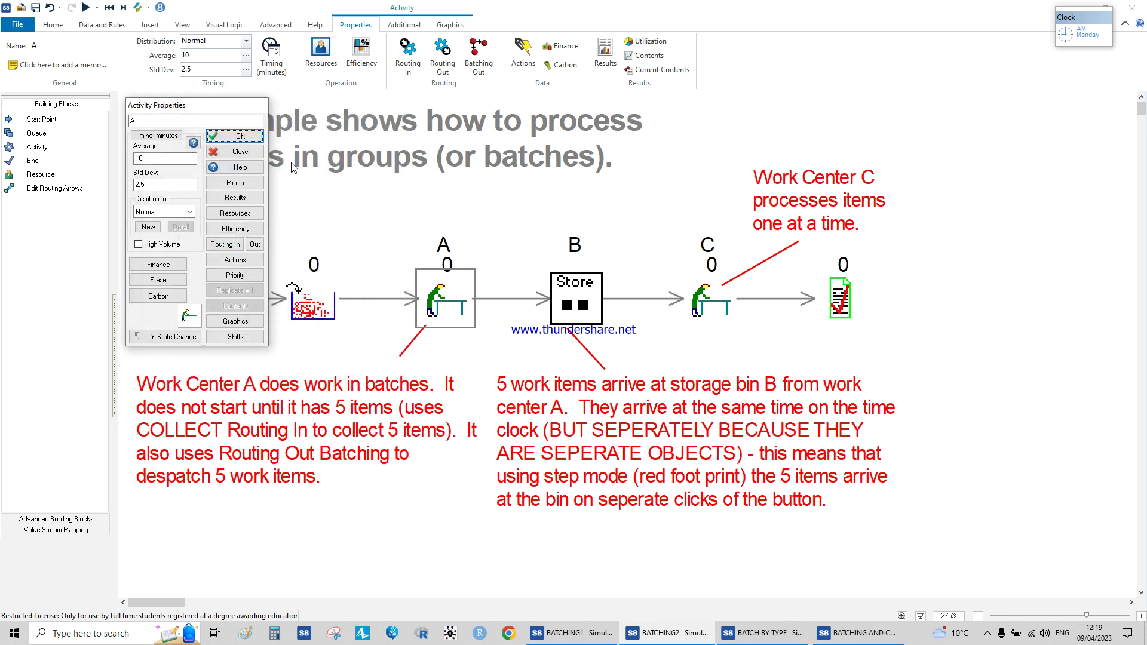
pyautogui.click(254, 153)
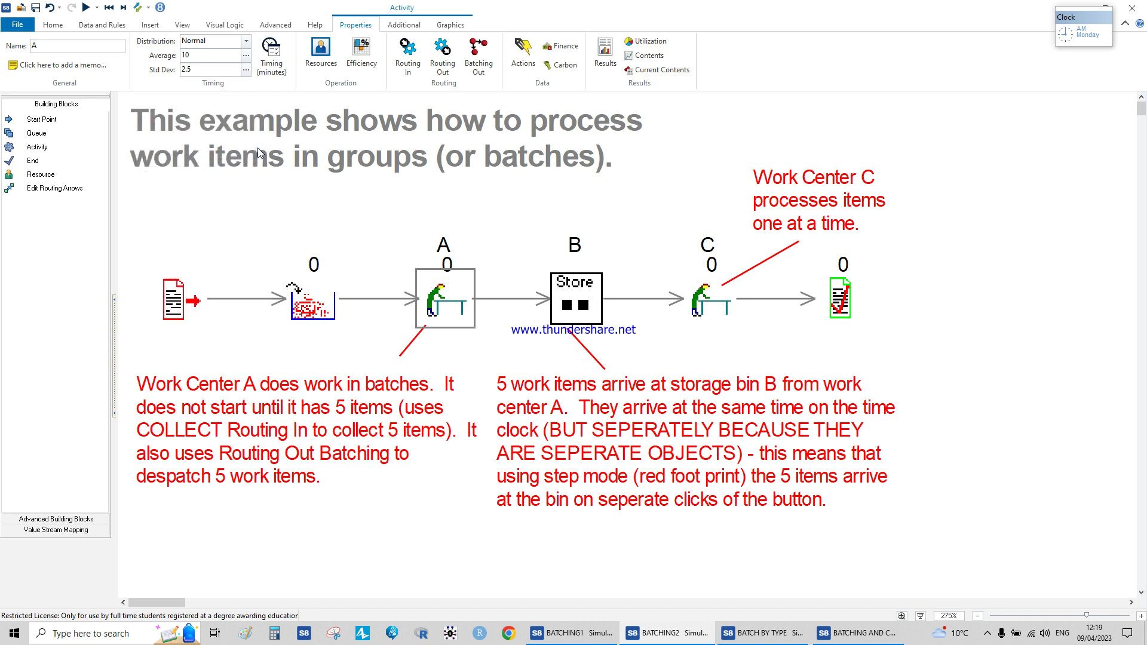
# Check Work Center C's outgoing batch size, then switch to the BATCH BY TYPE model
pyautogui.doubleClick(698, 295)
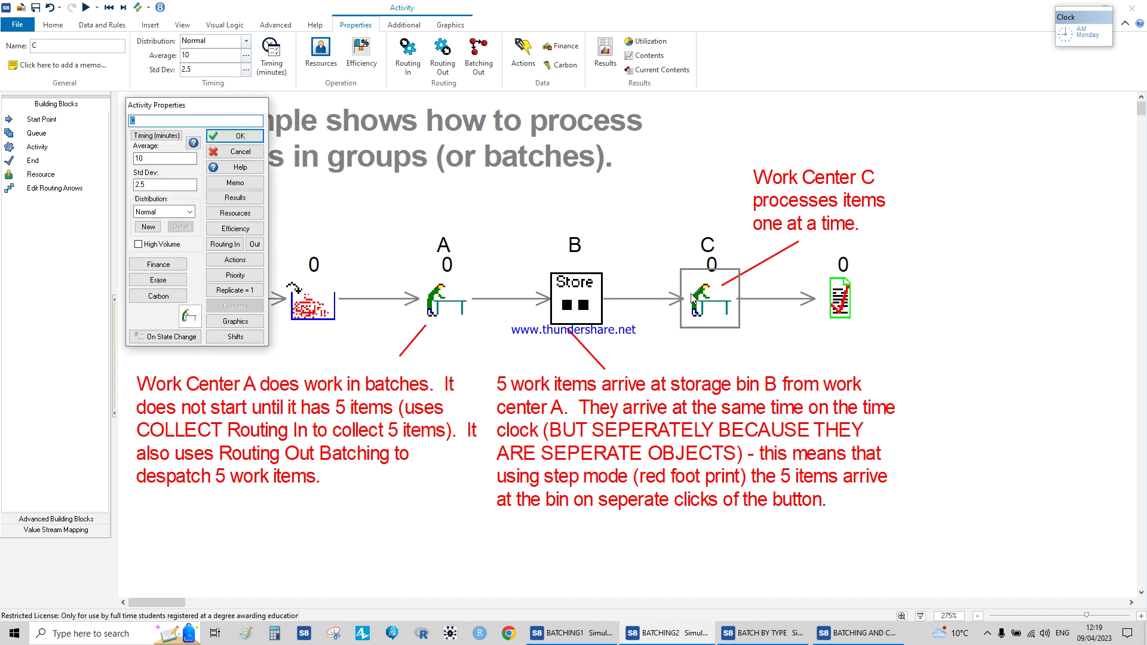
pyautogui.click(263, 248)
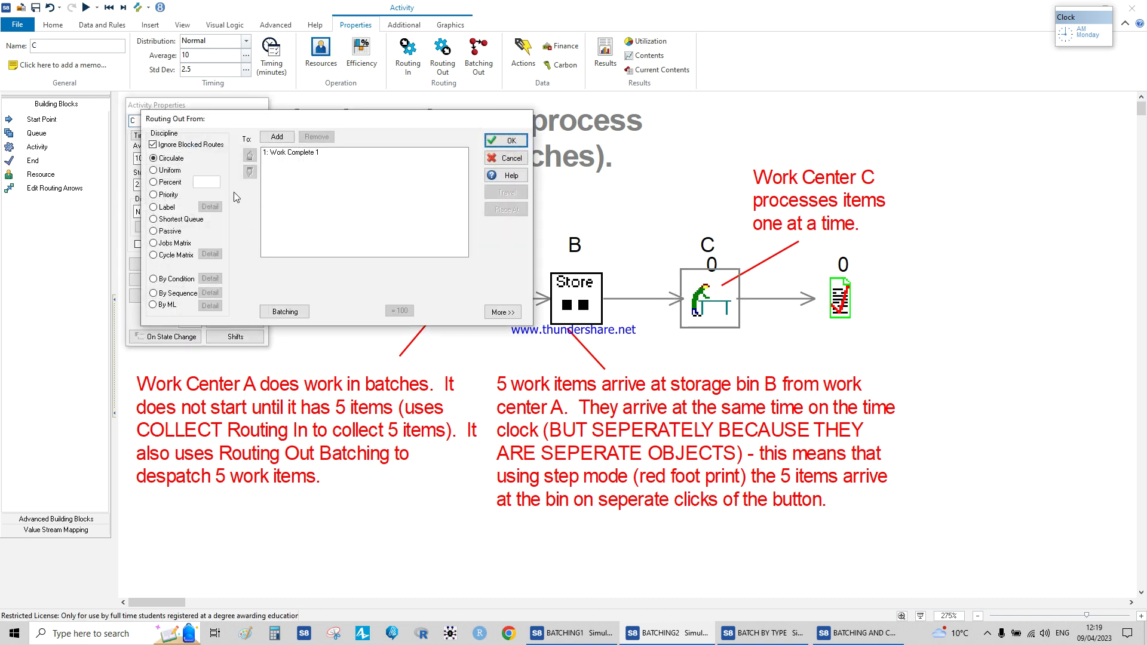
pyautogui.click(273, 312)
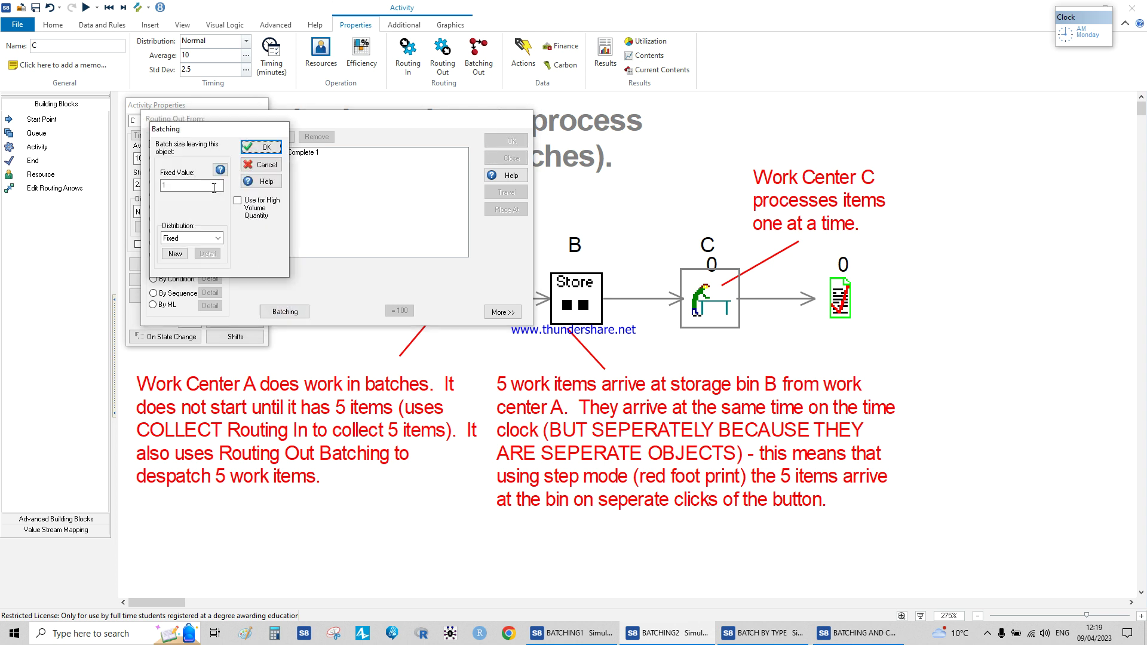
pyautogui.click(272, 168)
pyautogui.click(499, 165)
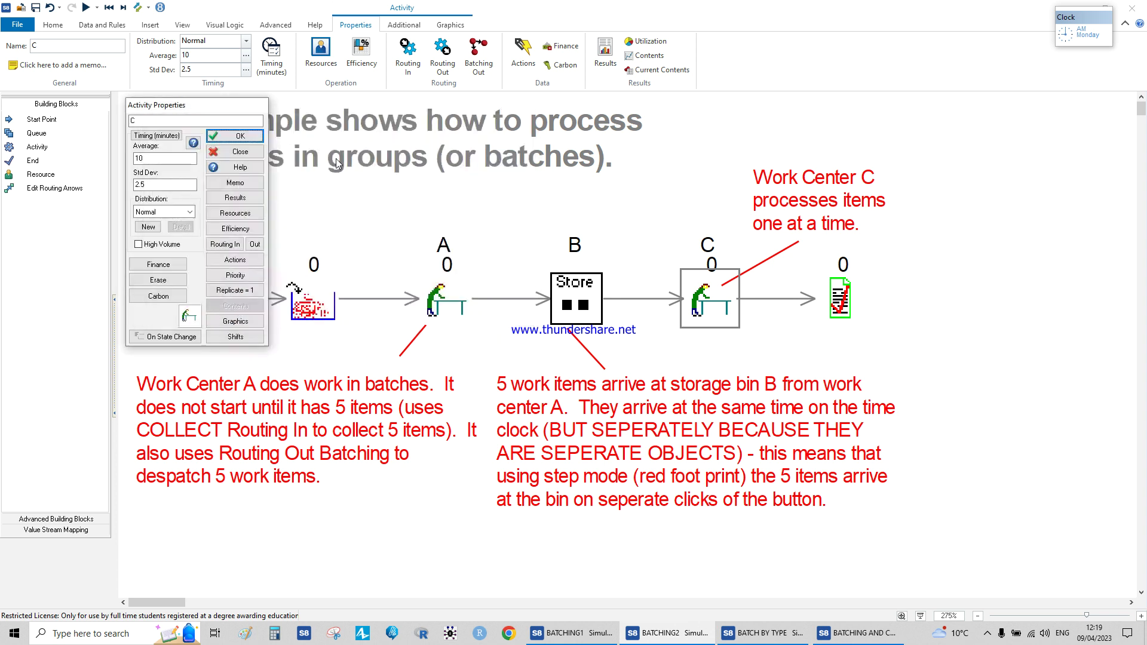
pyautogui.click(235, 136)
pyautogui.click(764, 631)
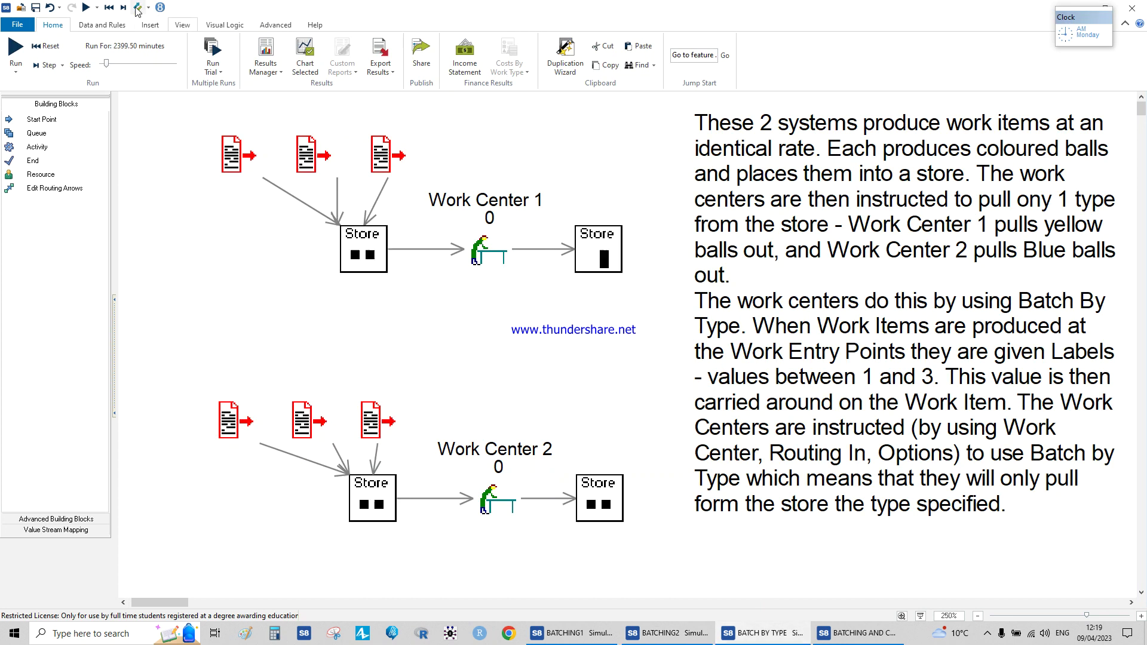
# Inspect the third work entry point's label actions without changing them
pyautogui.click(377, 178)
pyautogui.doubleClick(378, 178)
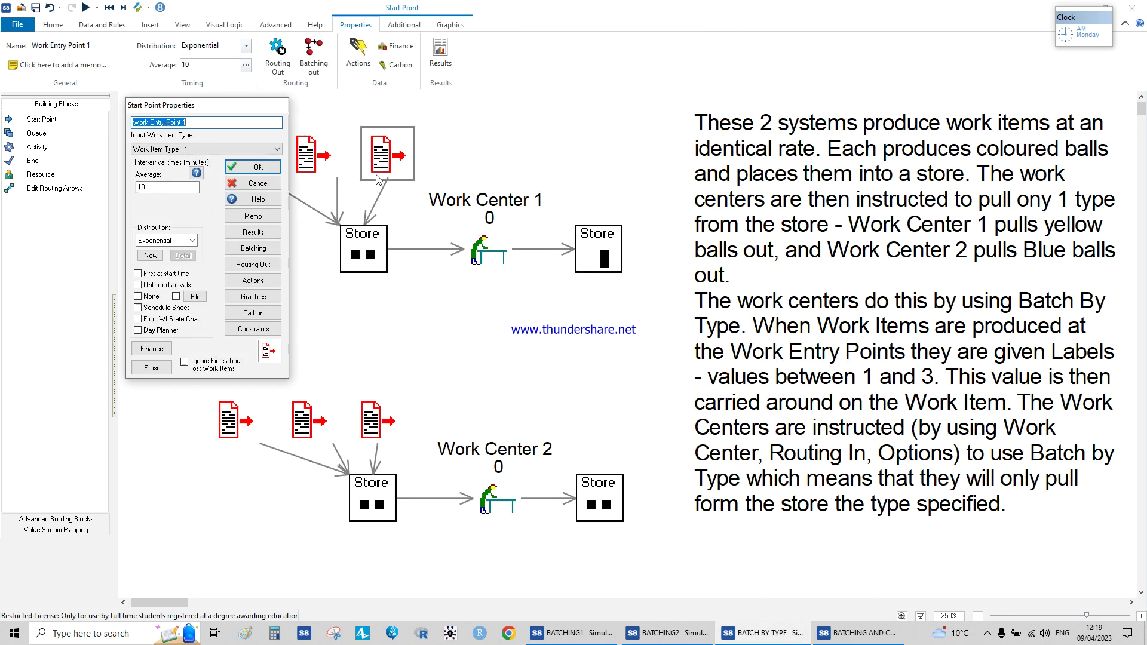
pyautogui.click(255, 281)
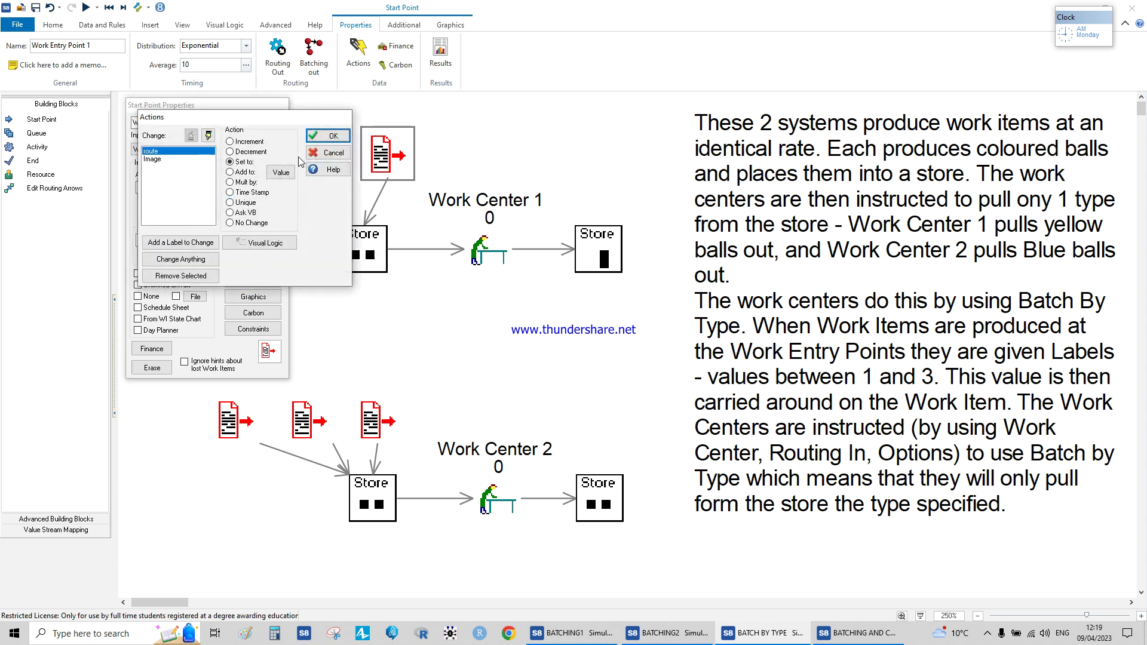
pyautogui.click(326, 153)
pyautogui.click(254, 184)
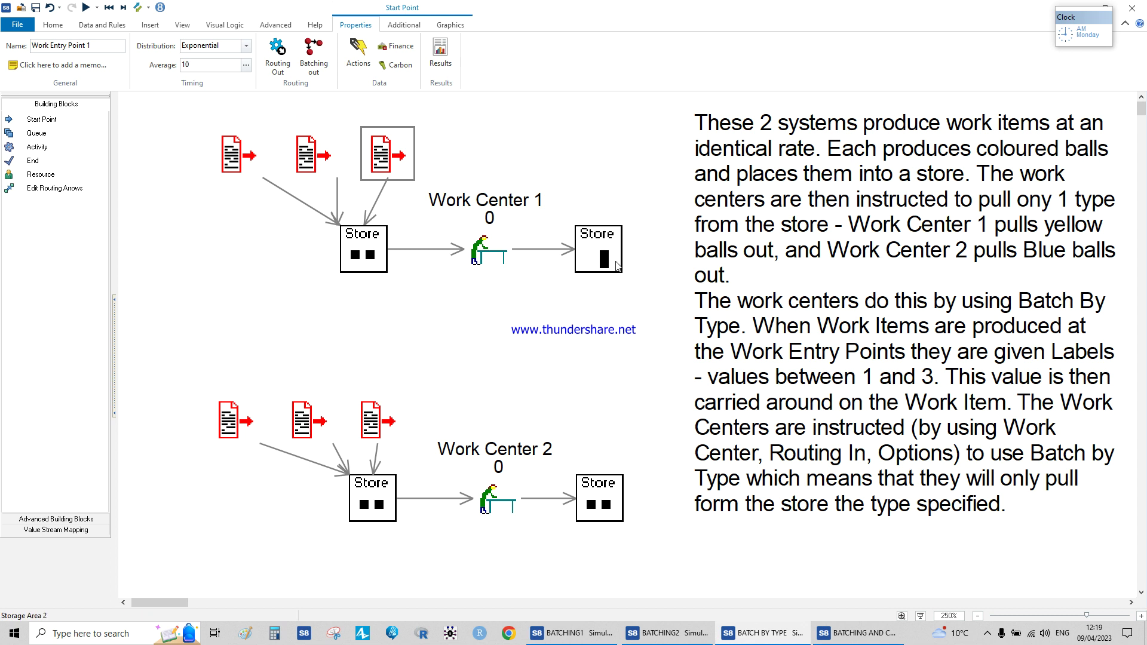
# Check which route label Work Center 1's batch-by-type rule uses, then return to the pallet model
pyautogui.doubleClick(487, 251)
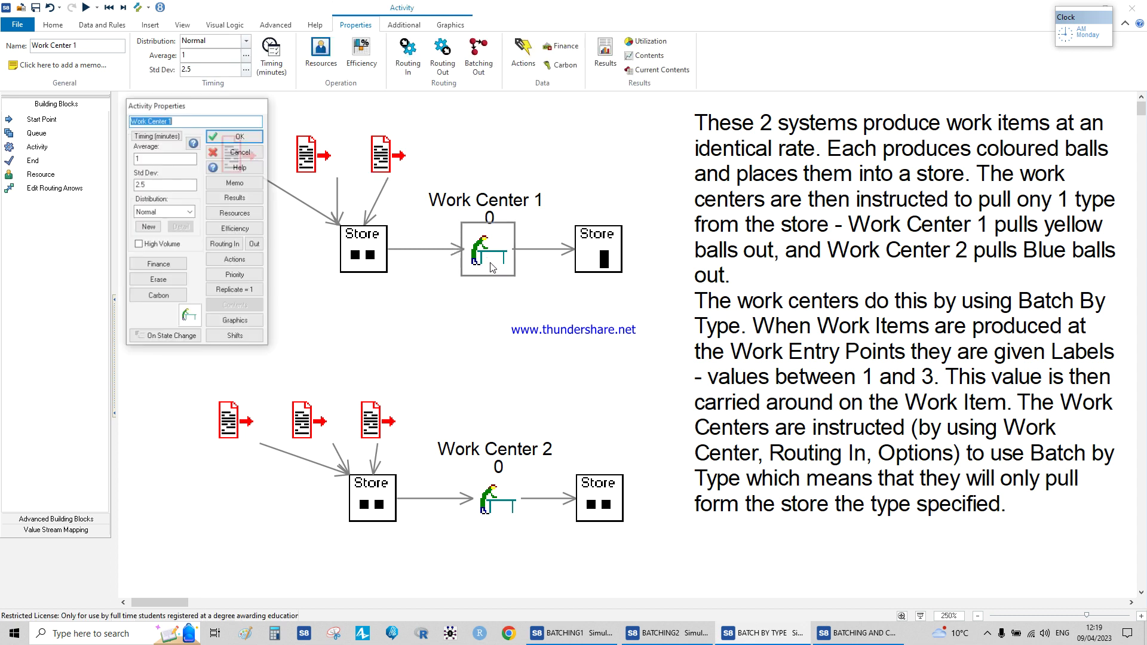
pyautogui.click(226, 244)
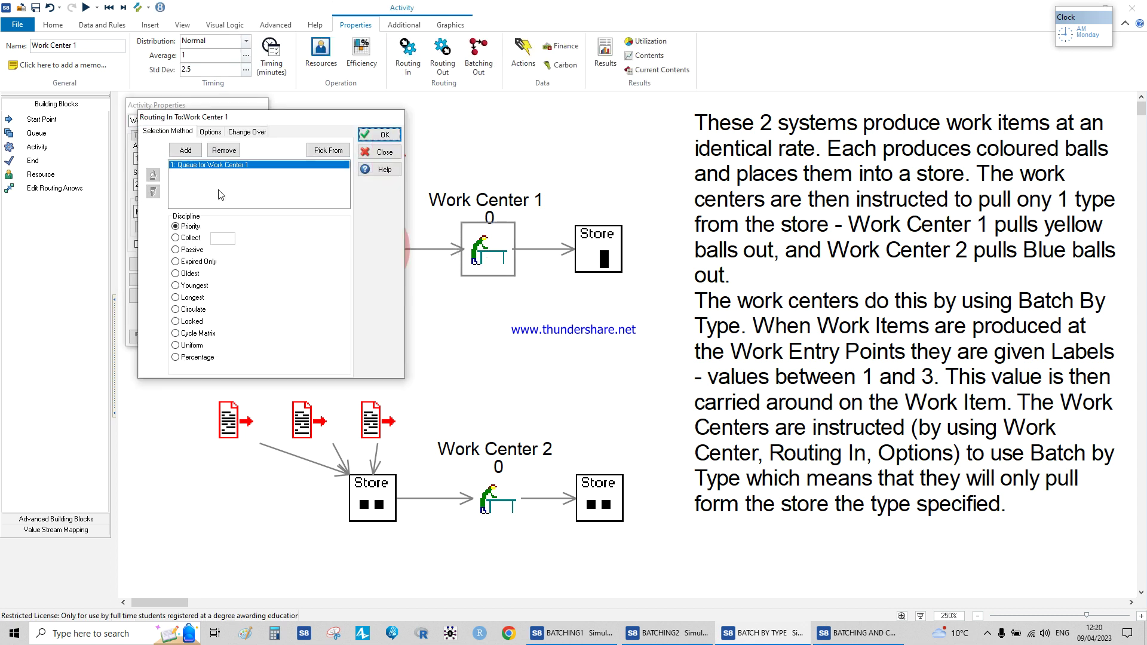
pyautogui.click(214, 132)
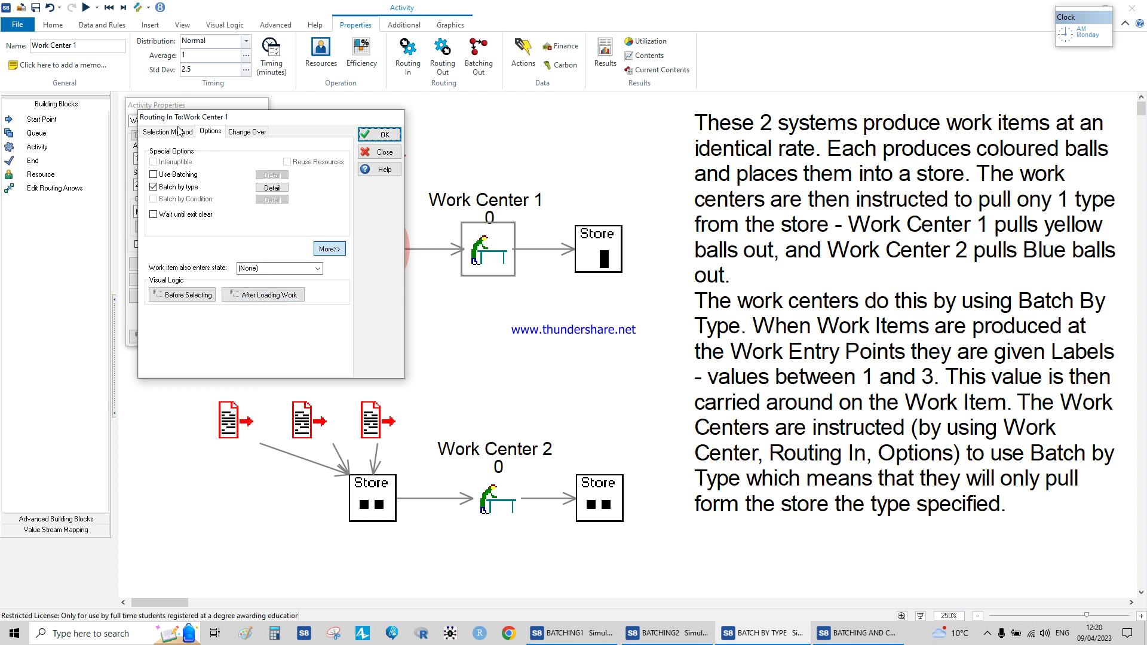
pyautogui.click(380, 135)
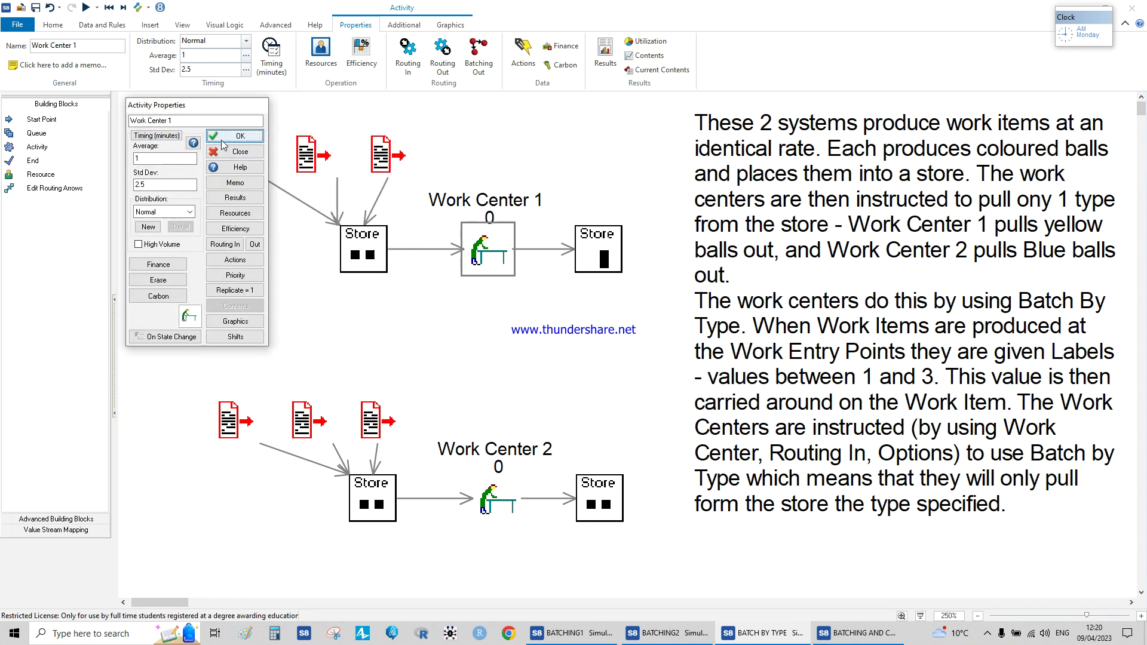
pyautogui.click(237, 247)
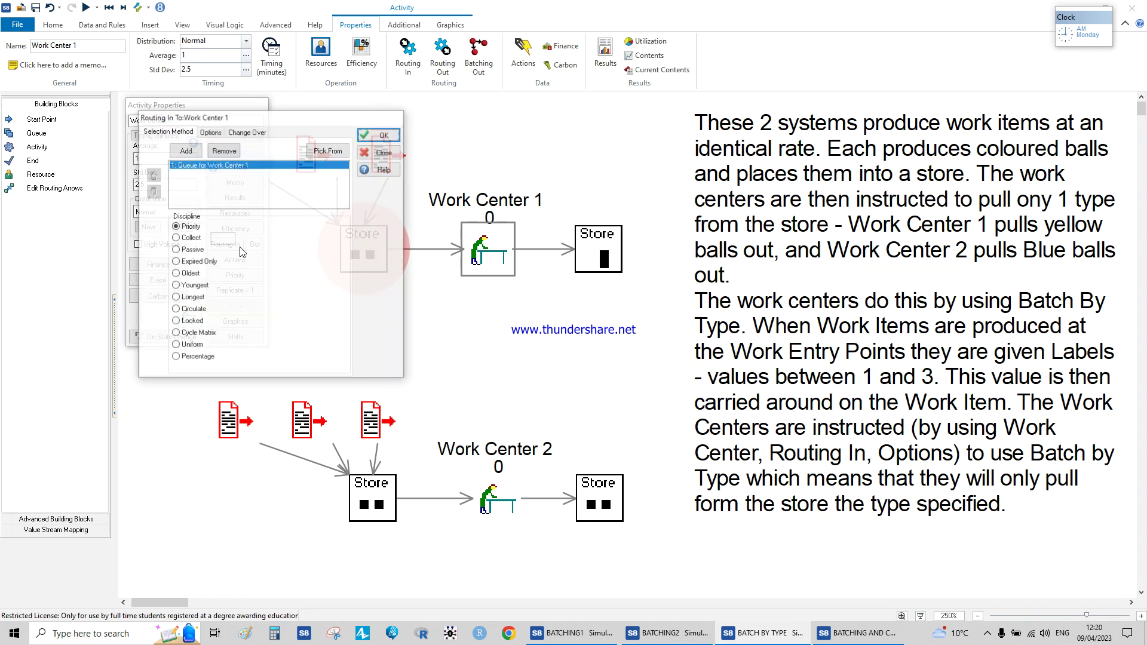
pyautogui.click(210, 132)
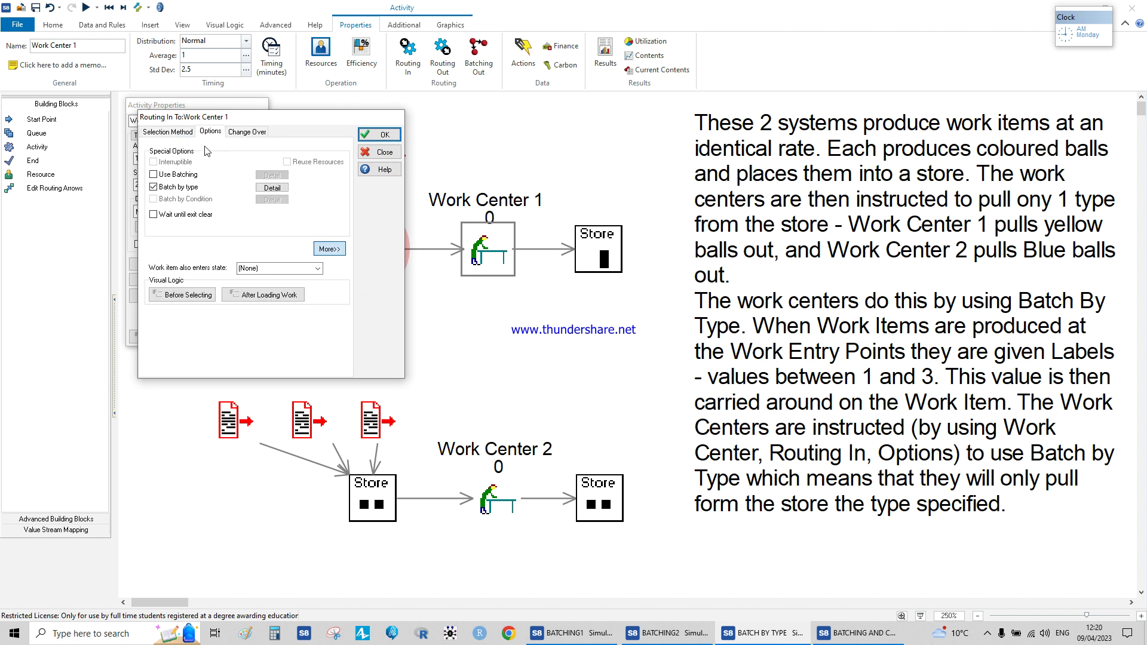
pyautogui.click(272, 188)
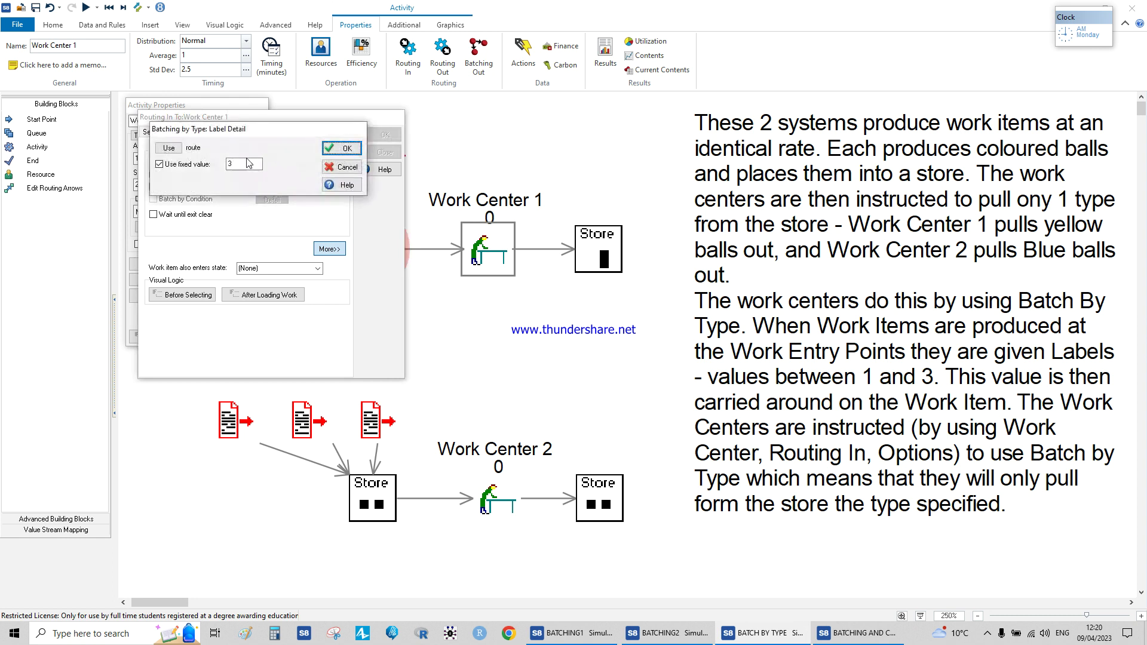
pyautogui.click(169, 148)
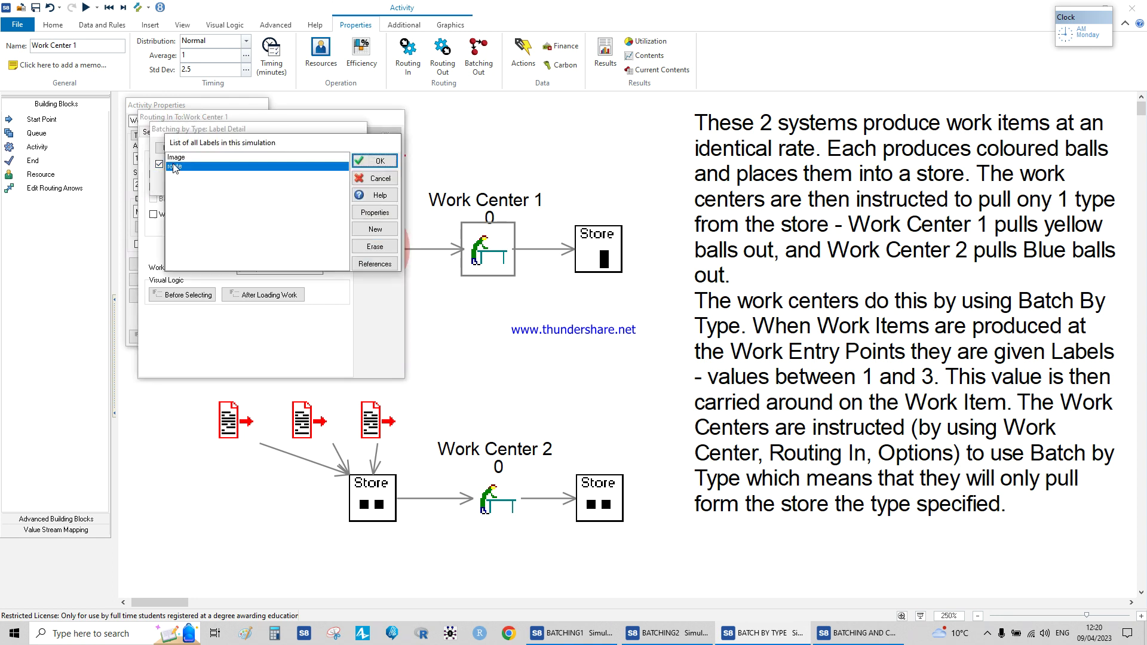
pyautogui.click(375, 160)
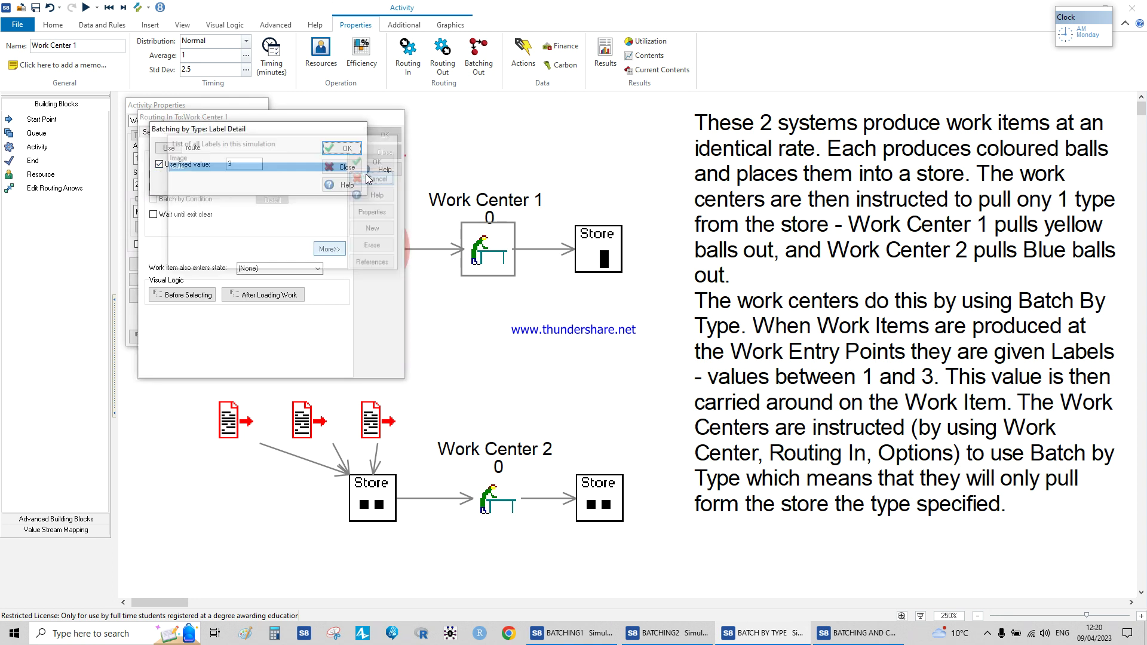
pyautogui.click(341, 147)
pyautogui.click(379, 136)
pyautogui.click(234, 135)
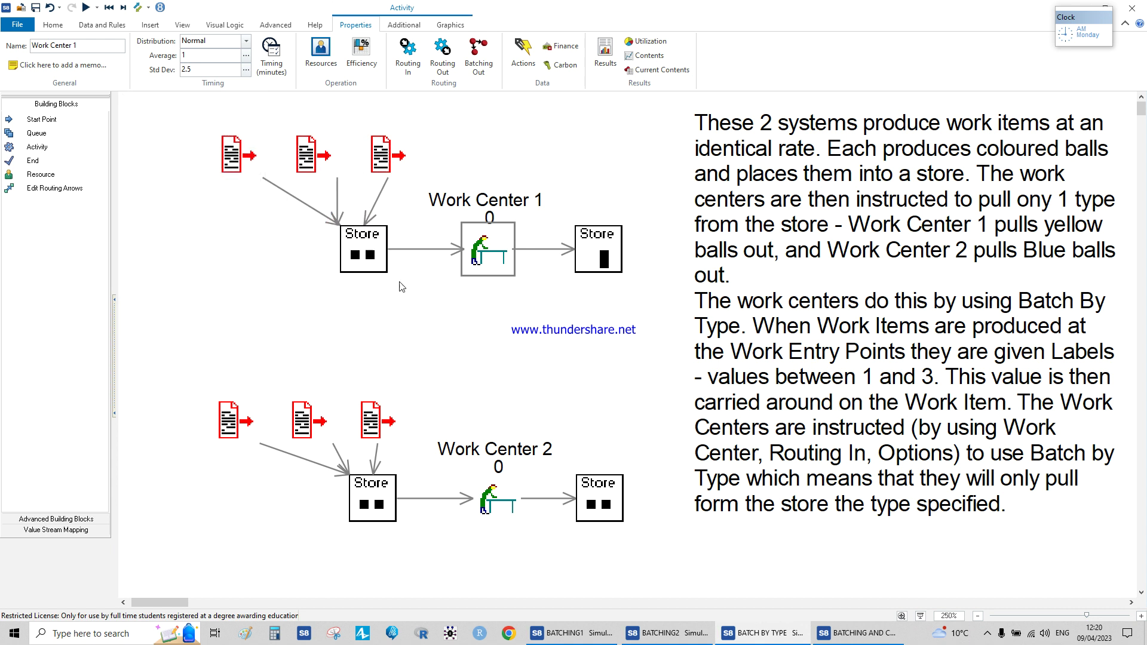
pyautogui.click(854, 635)
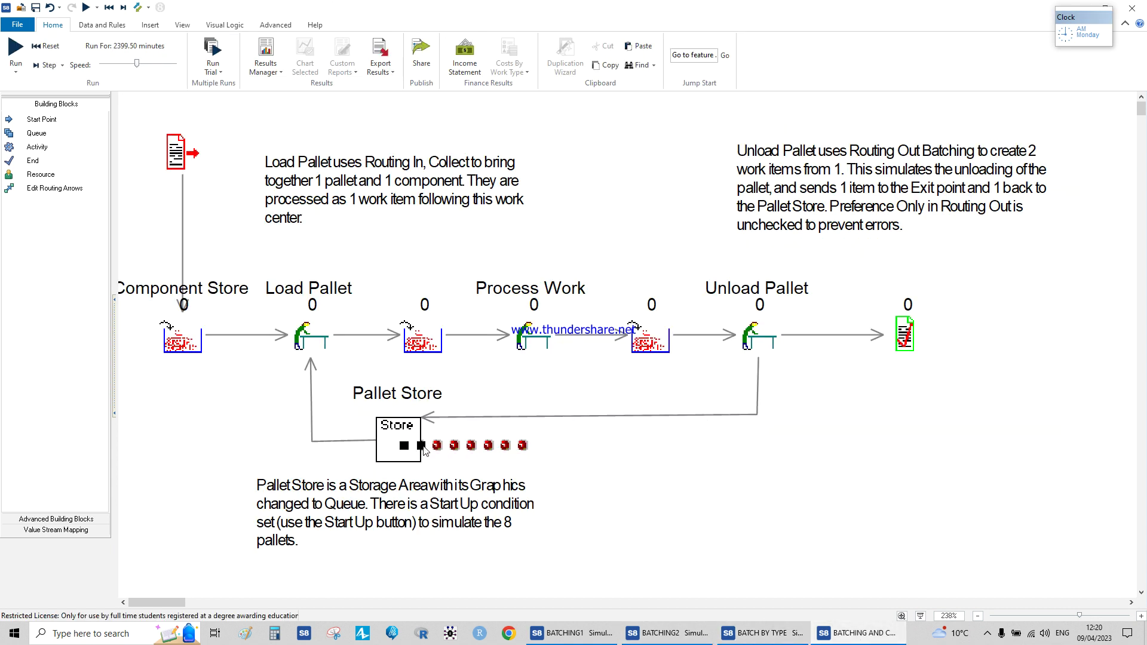
# Move the pallet row next to the Pallet Store and recheck its 8 start-up pallets
pyautogui.moveTo(424, 451); pyautogui.dragTo(415, 445)
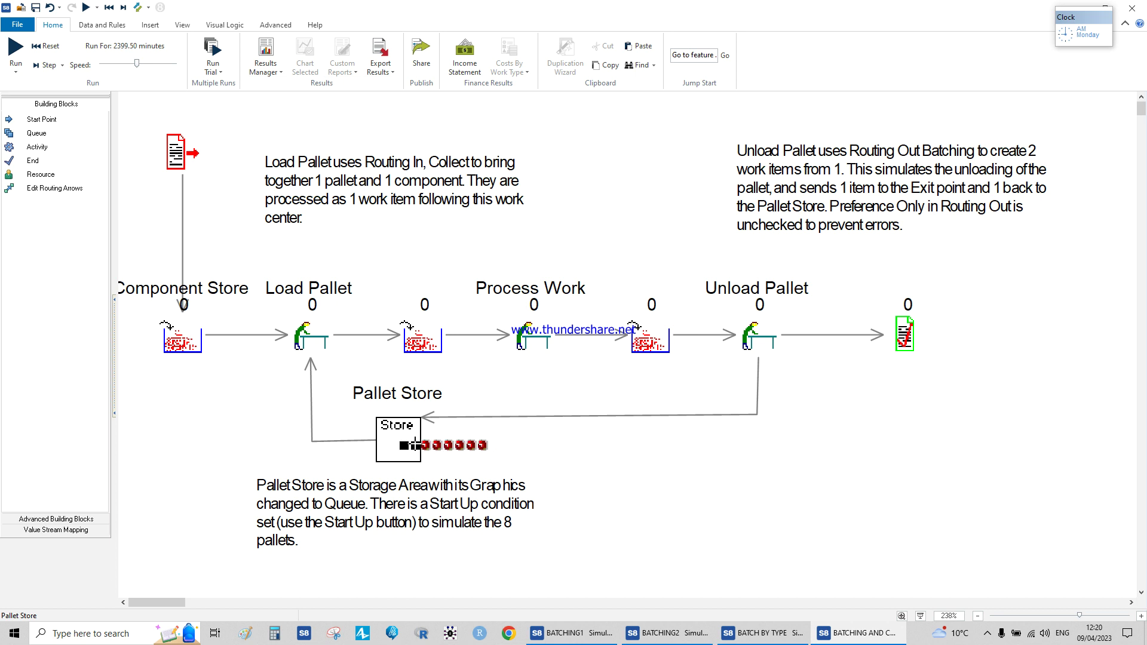
pyautogui.doubleClick(415, 446)
pyautogui.click(282, 226)
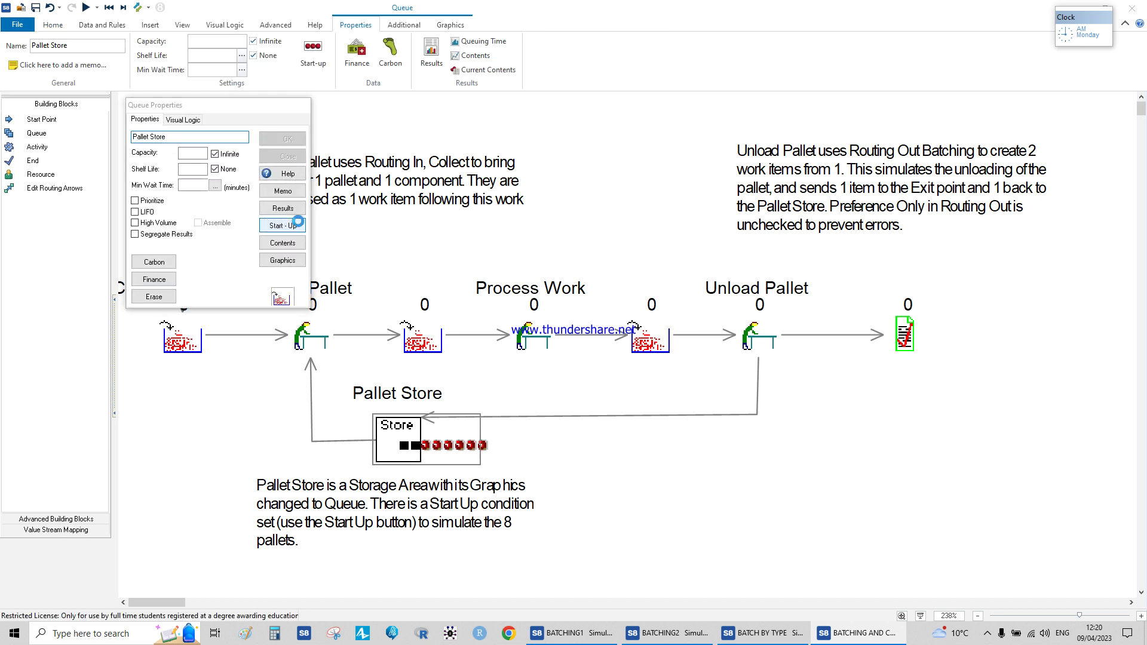
pyautogui.click(319, 153)
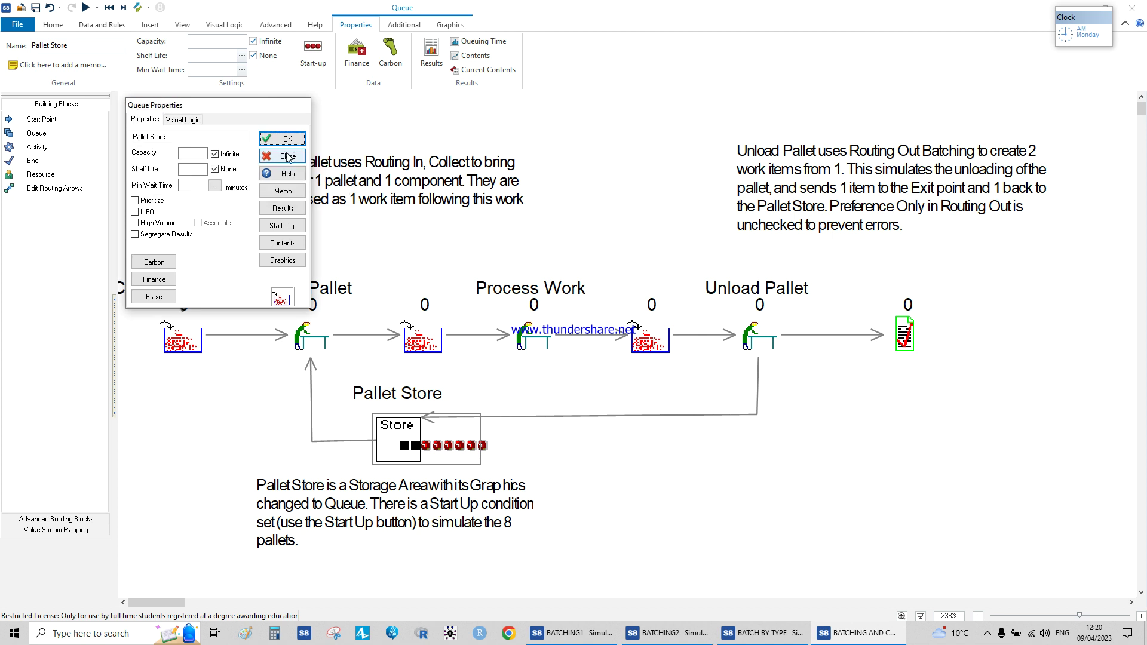
pyautogui.click(282, 157)
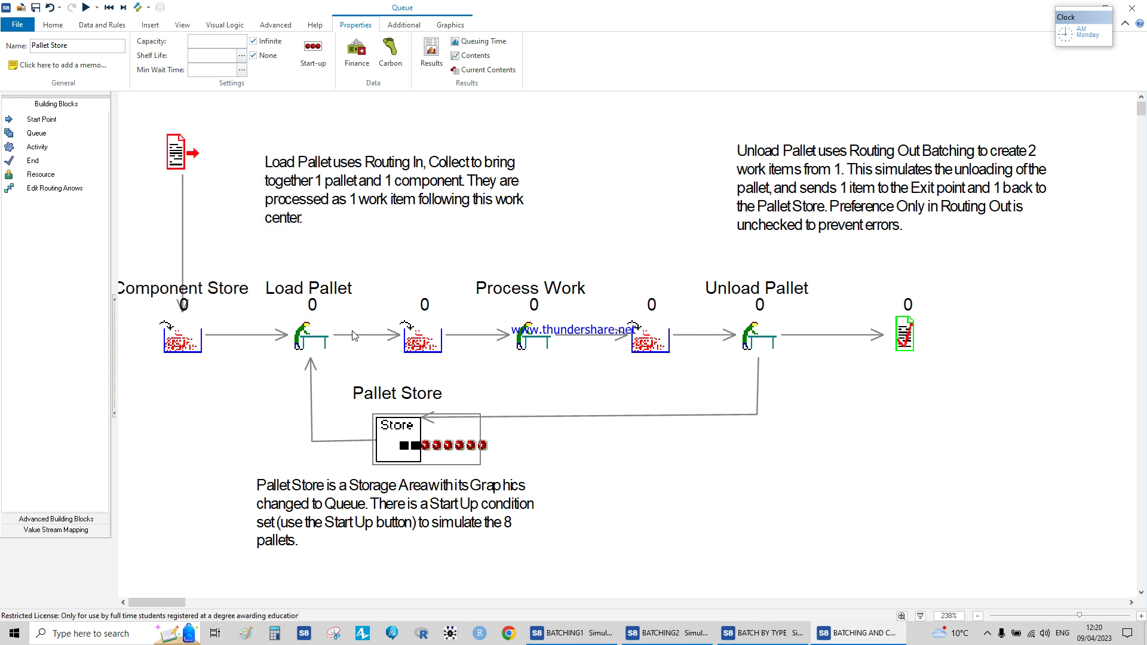
# Verify Load Pallet collects 1 item each from Component Store and Pallet Store
pyautogui.doubleClick(325, 342)
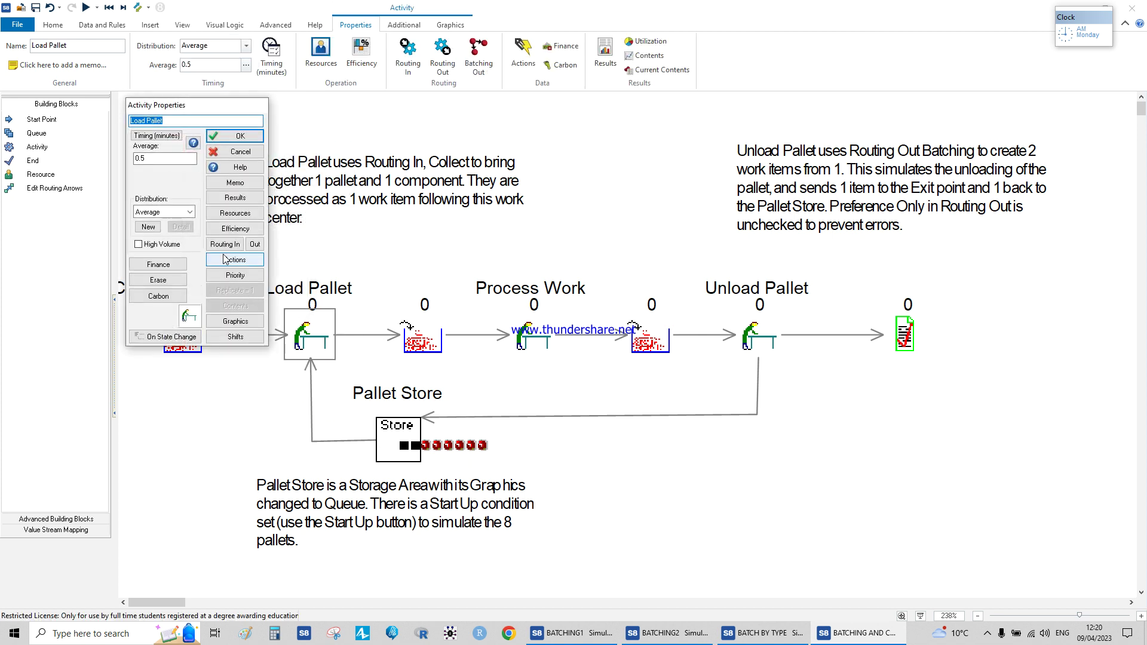
pyautogui.click(221, 245)
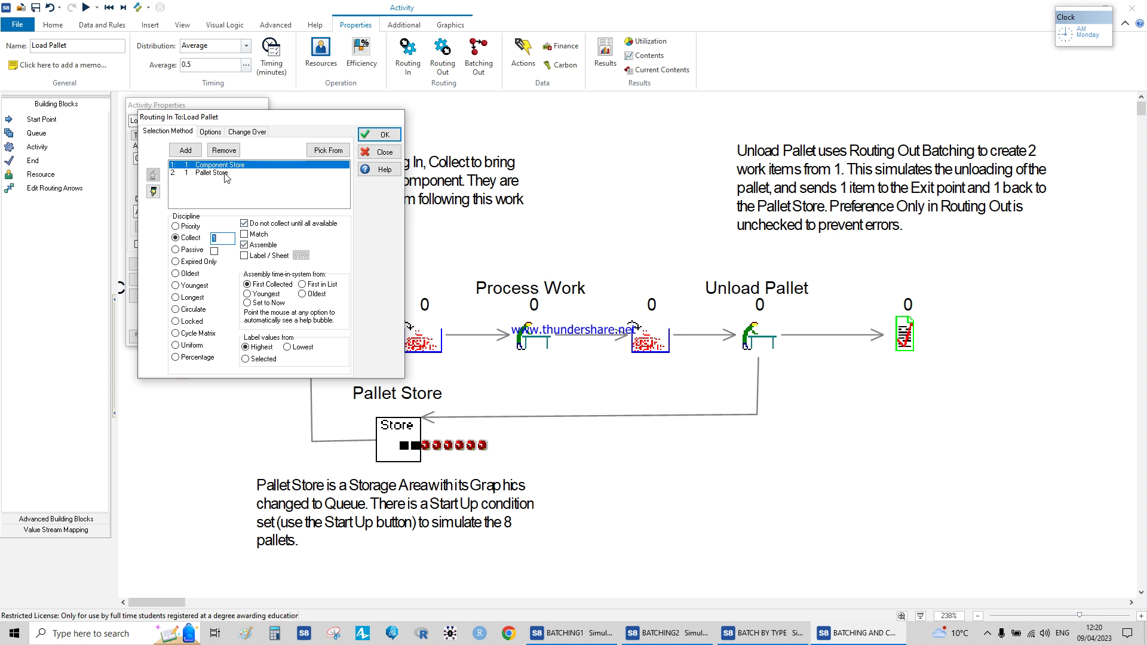
pyautogui.click(386, 153)
# Check Unload Pallet's outgoing routing to Work Complete 1 and Pallet Store uses a fixed batch of 2
pyautogui.click(243, 157)
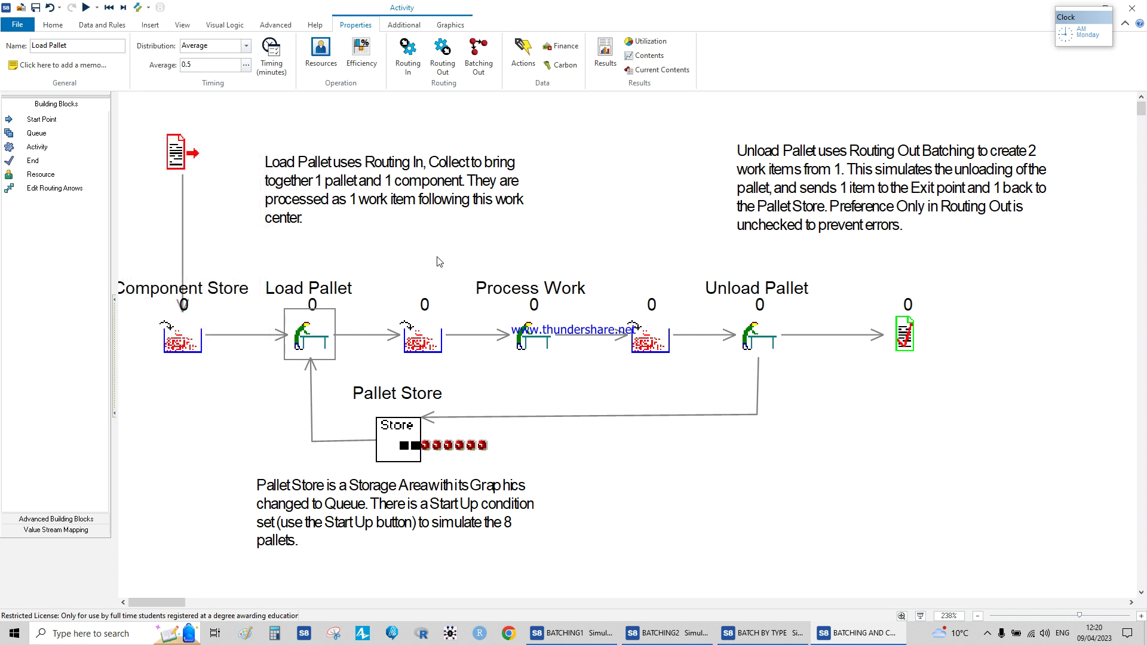
pyautogui.click(764, 344)
pyautogui.doubleClick(763, 344)
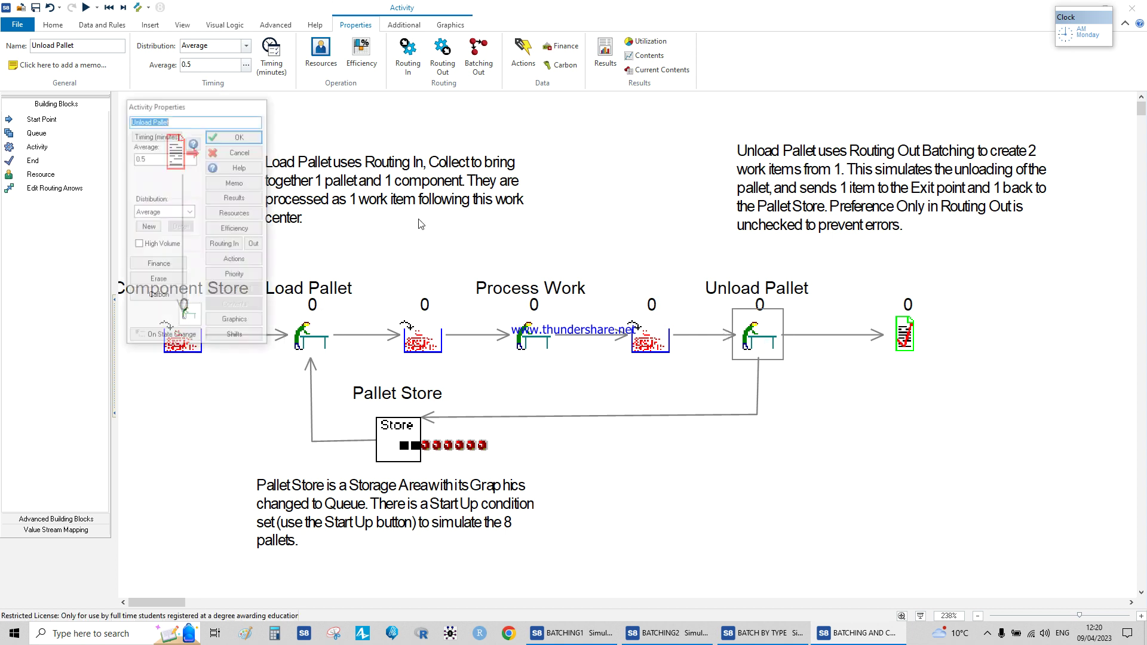
pyautogui.click(236, 147)
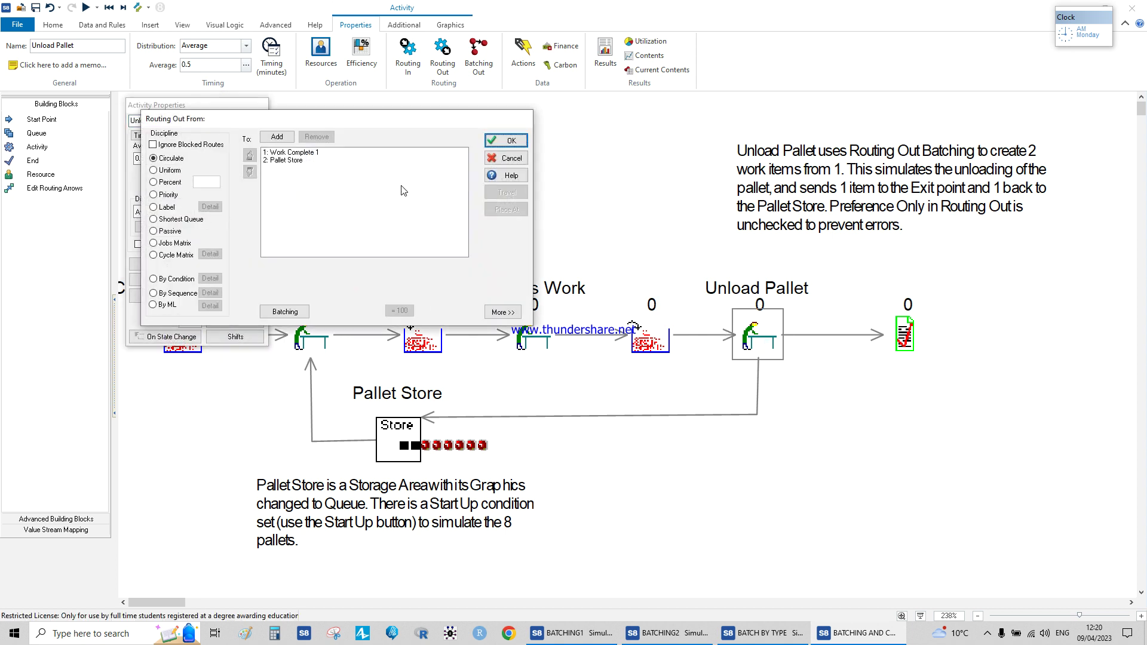
pyautogui.click(285, 311)
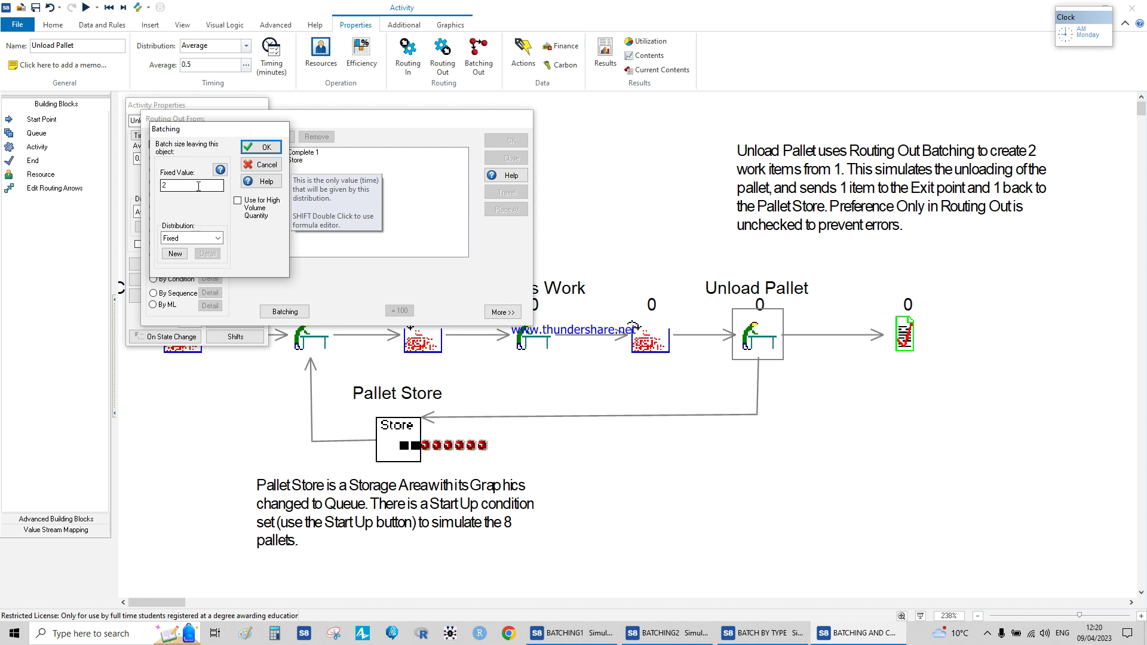
pyautogui.click(261, 147)
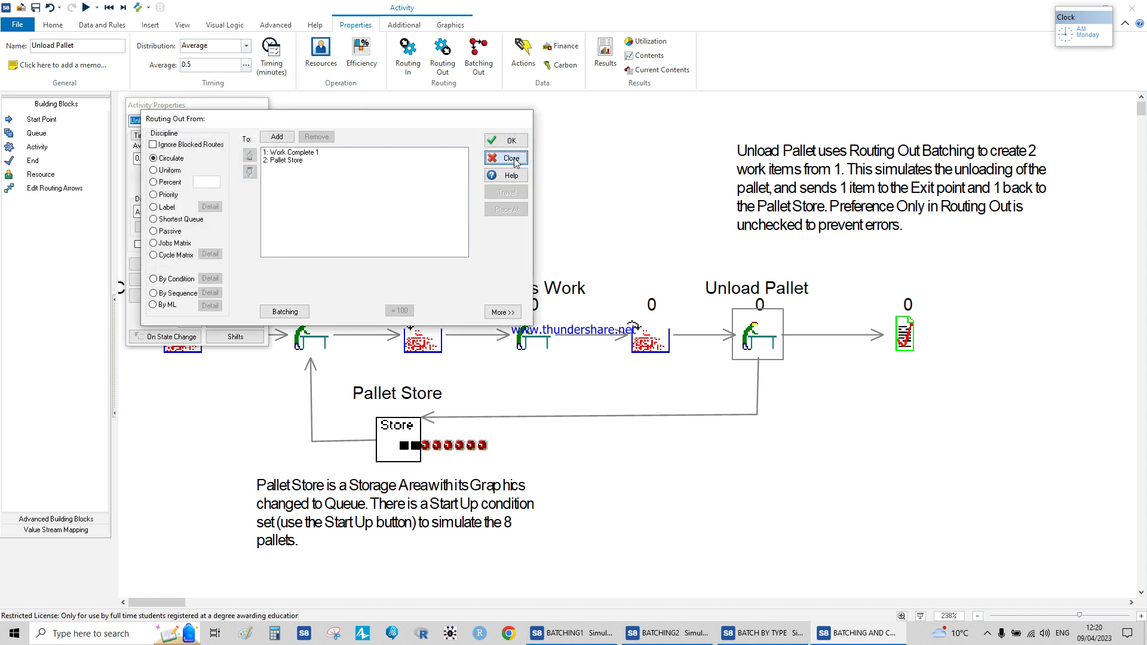
pyautogui.click(515, 160)
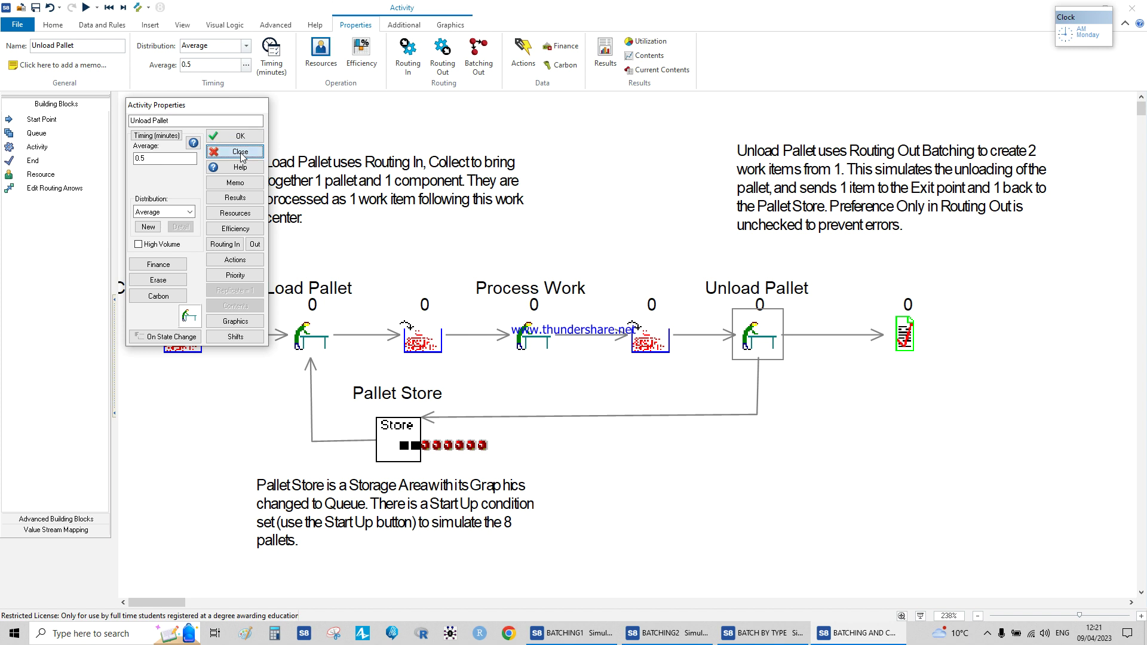